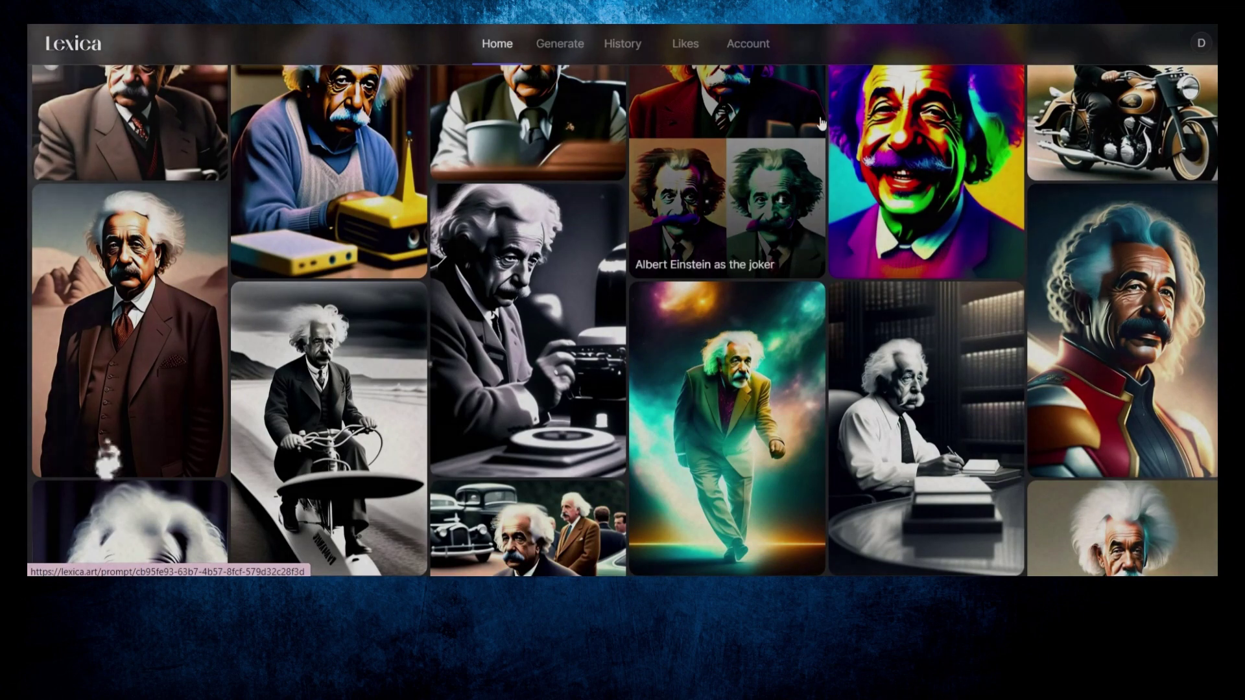
Step: Scroll the Einstein gallery and open the 'Hyper realistic 8k Albert Einstein' image details
scroll(739, 337, "down", 2)
scroll(740, 337, "down", 3)
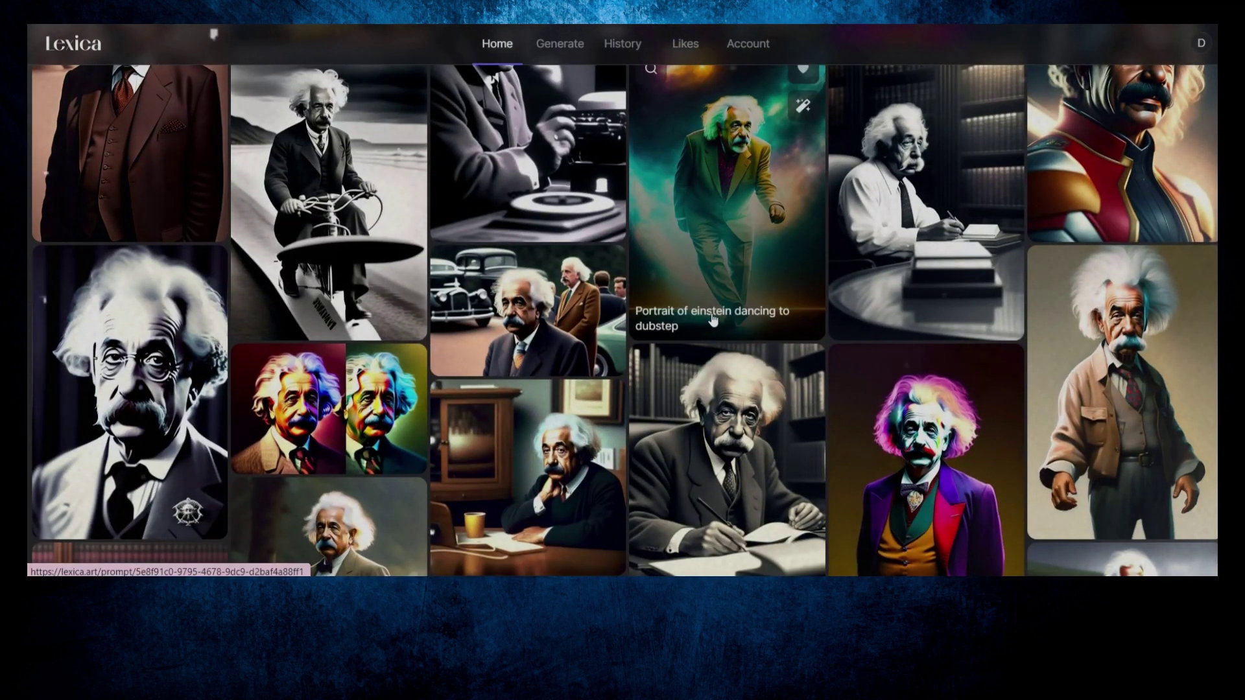
scroll(707, 326, "down", 5)
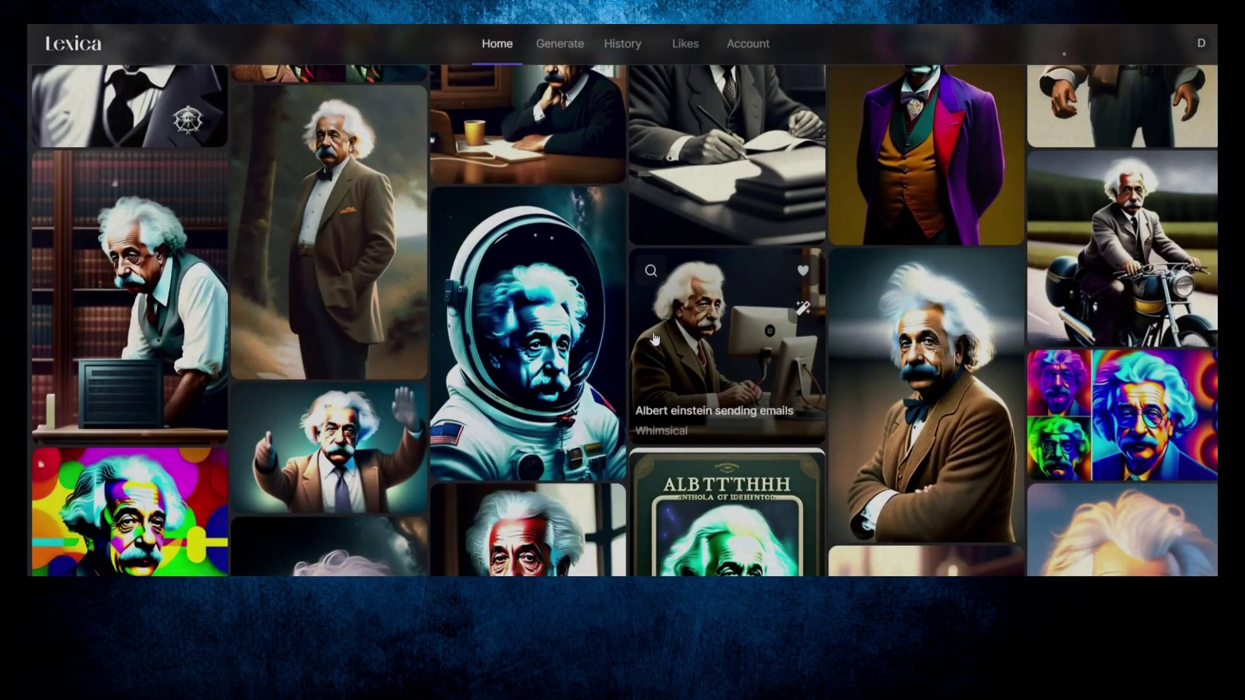
scroll(458, 214, "down", 3)
scroll(458, 214, "down", 10)
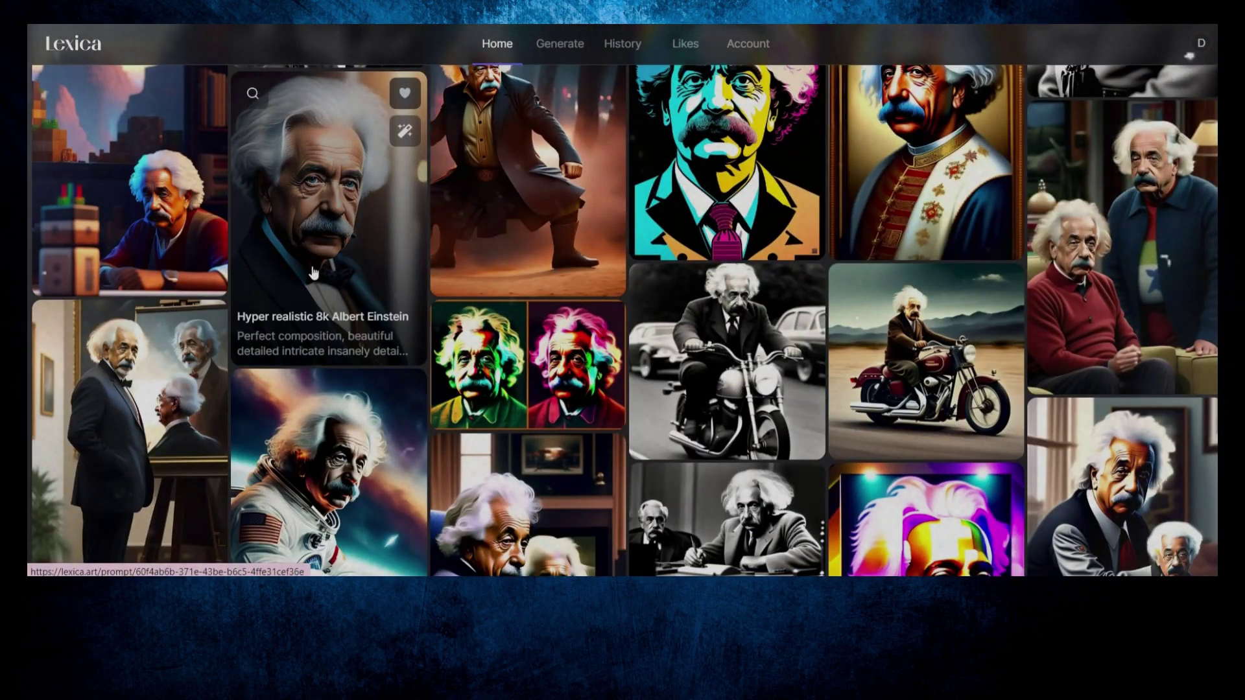
left_click(313, 273)
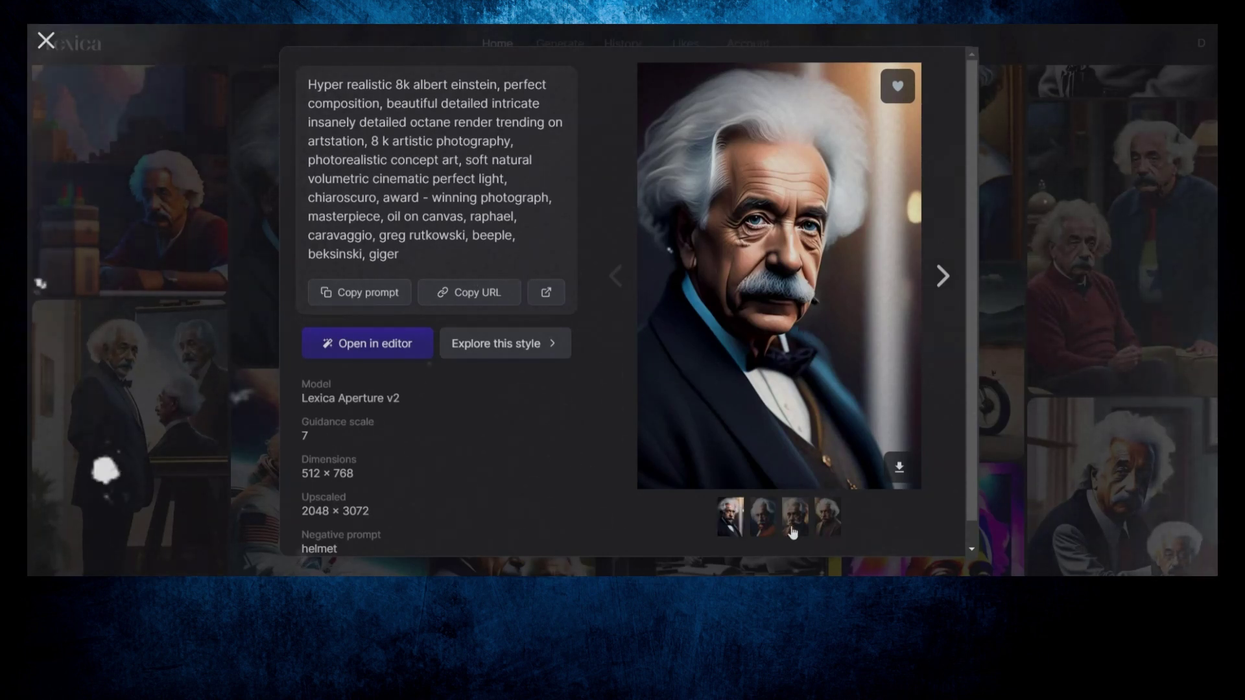
Step: Download the full-size Einstein portrait as a JPG and open the downloaded file
left_click(899, 469)
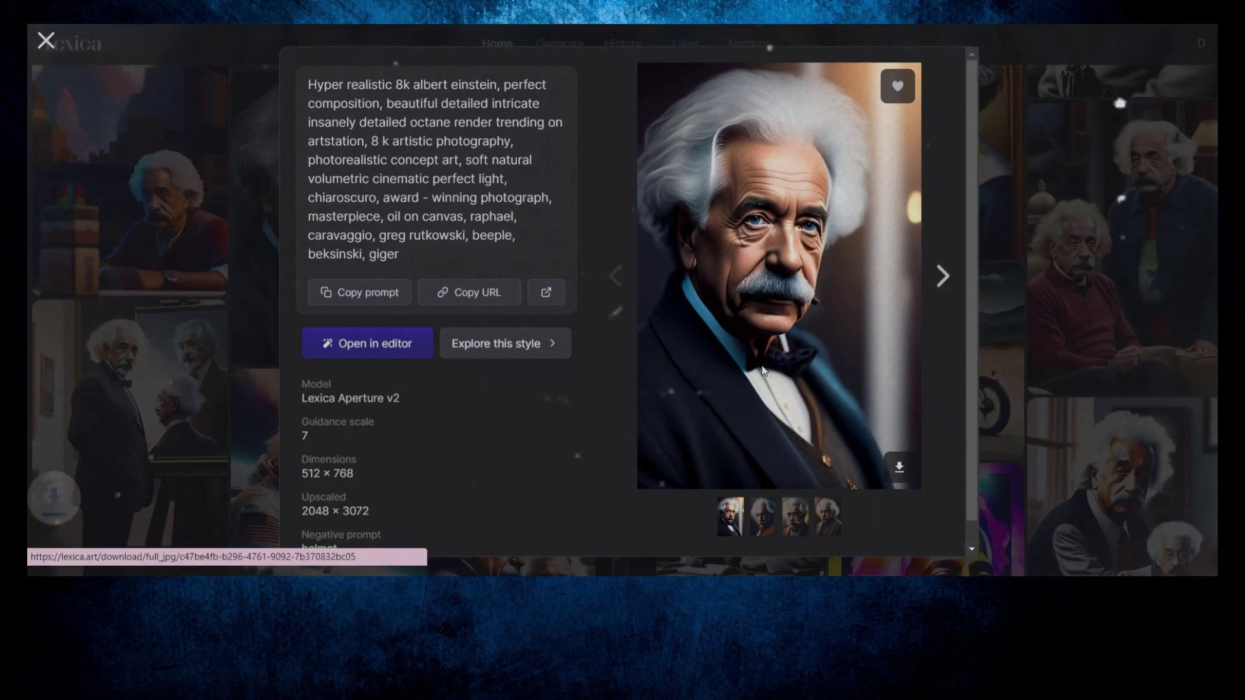
left_click(194, 559)
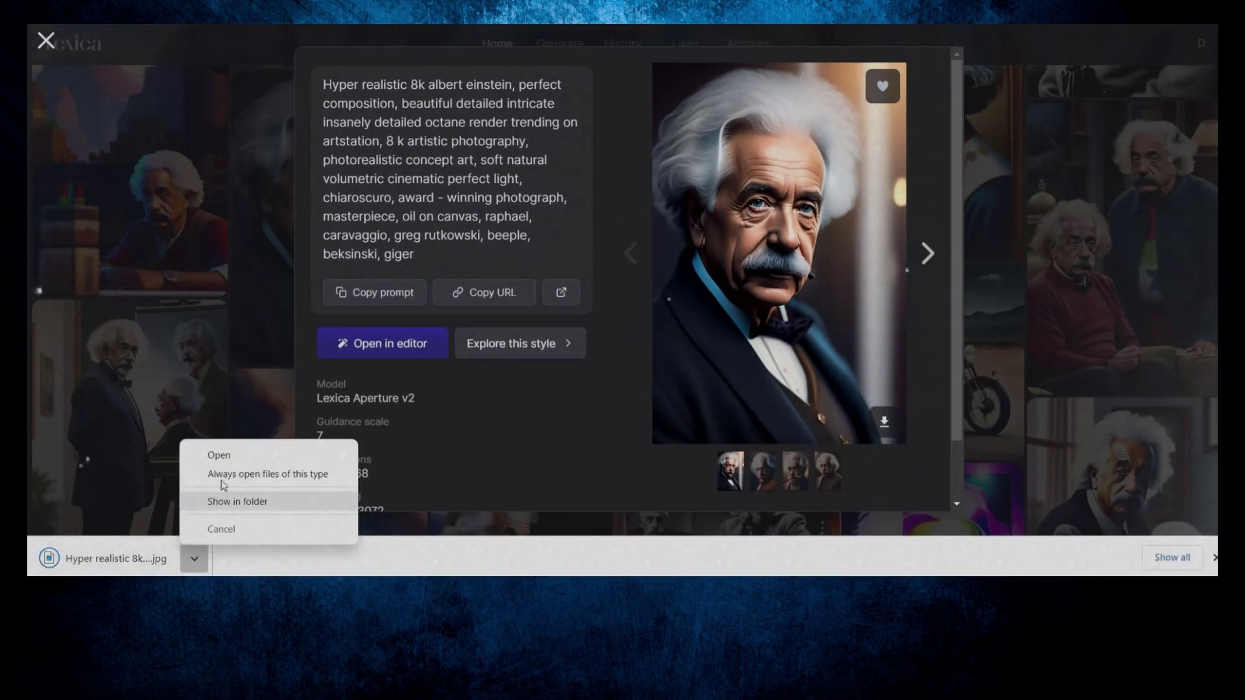
left_click(224, 454)
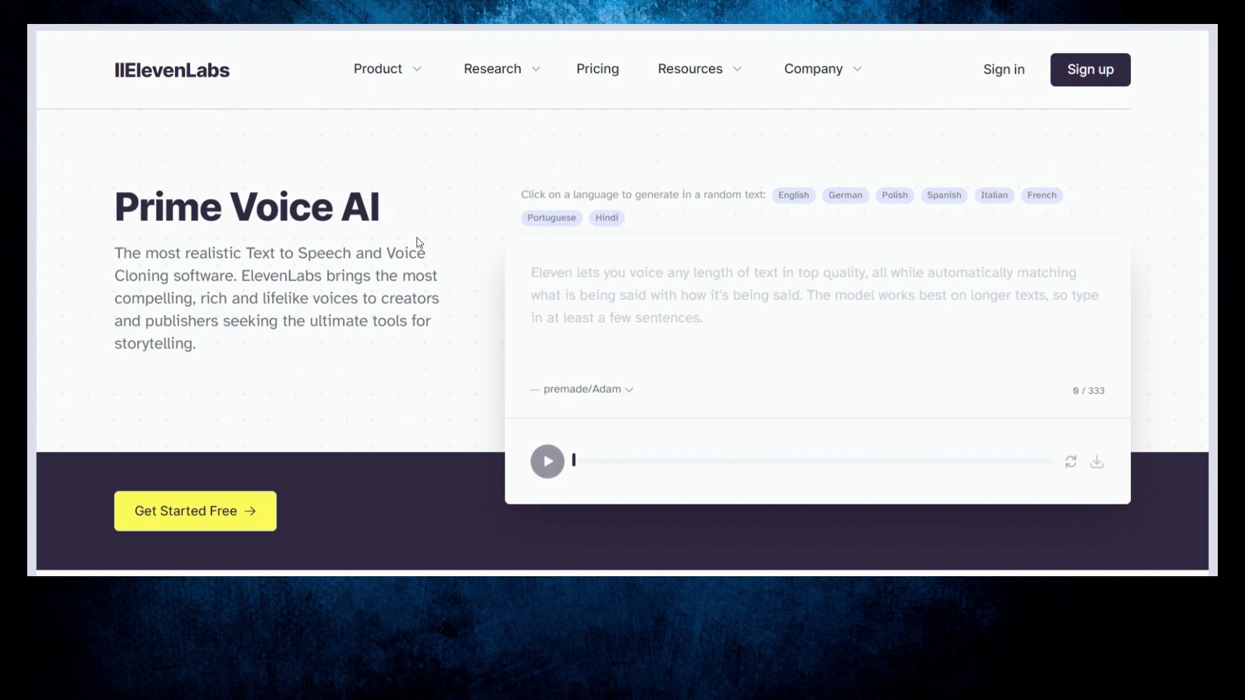
Step: Create an ElevenLabs account with the saved email, a password, and both consent boxes ticked
left_click(1092, 73)
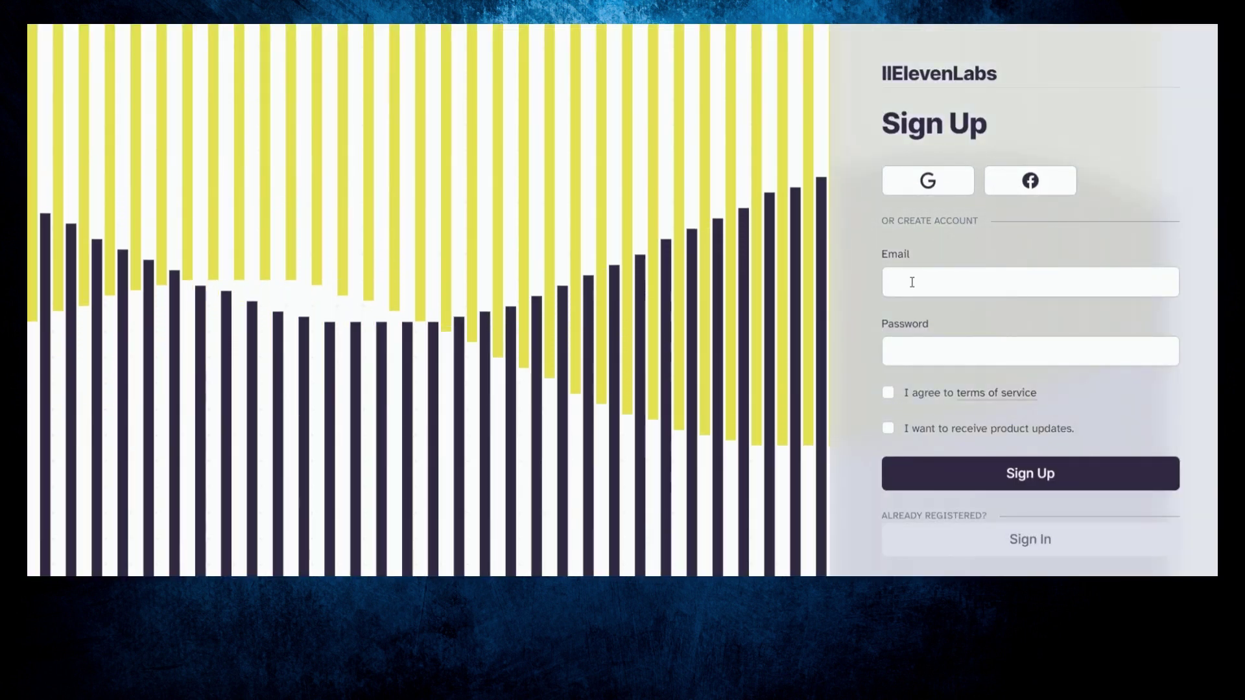
left_click(1051, 290)
left_click(1026, 322)
key("Tab")
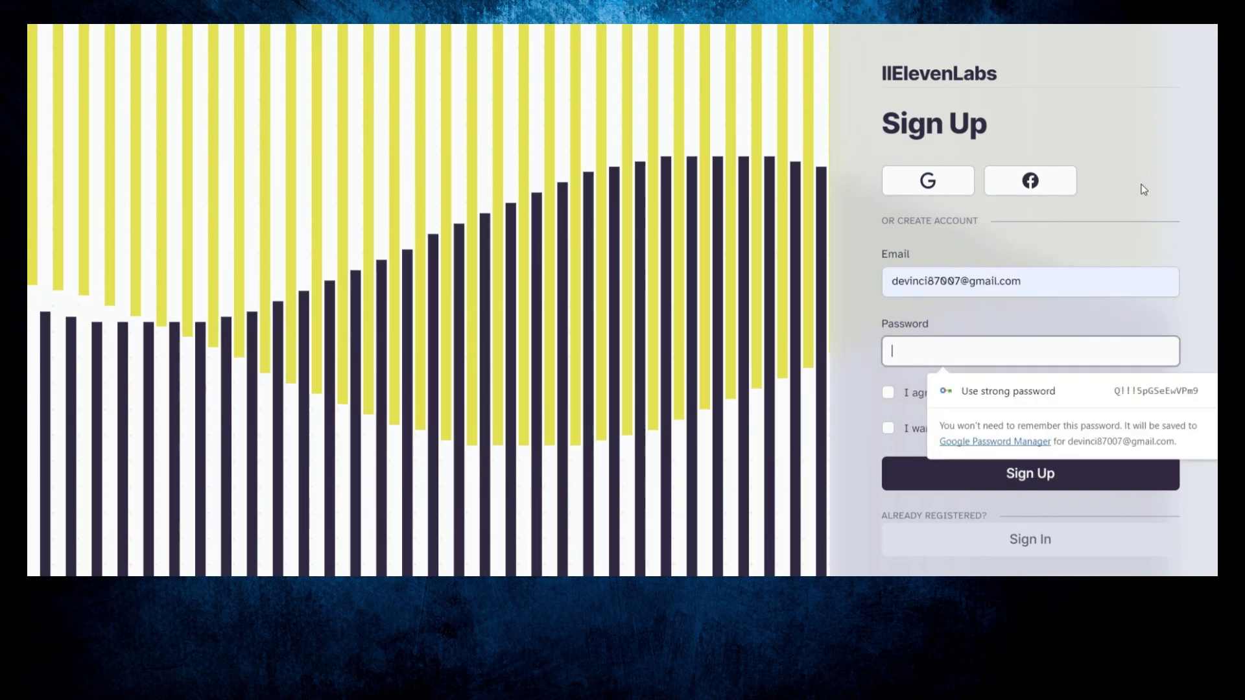
type("************")
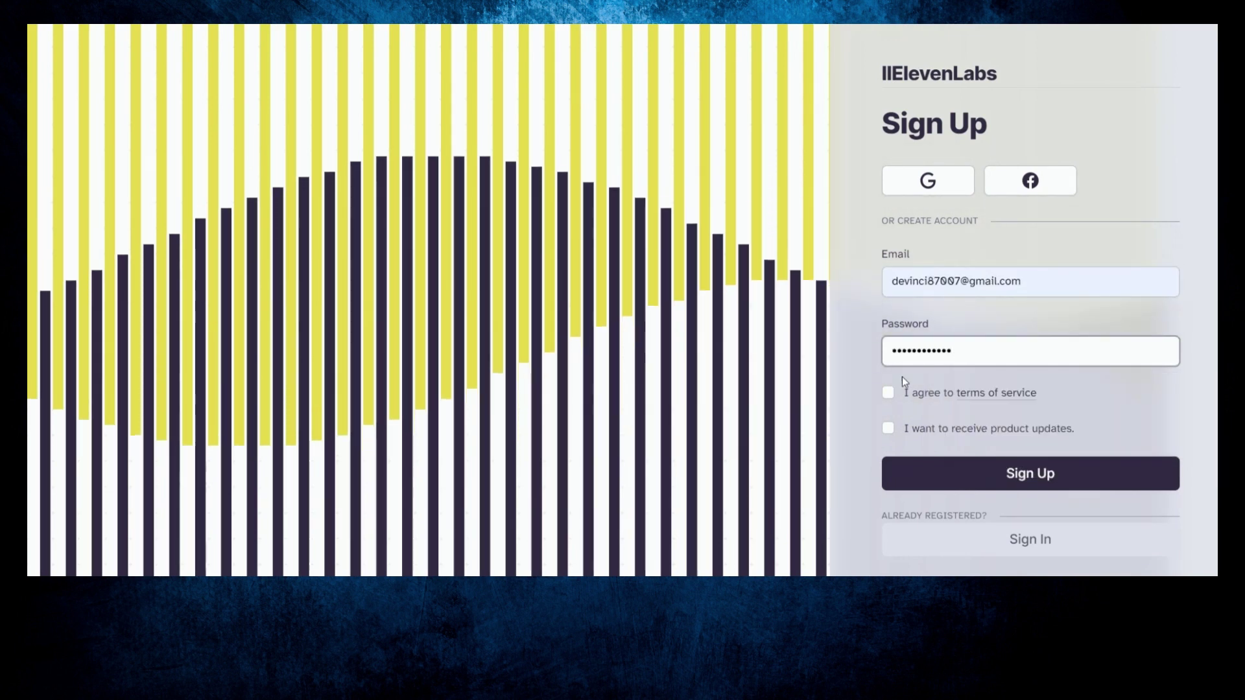
left_click(888, 392)
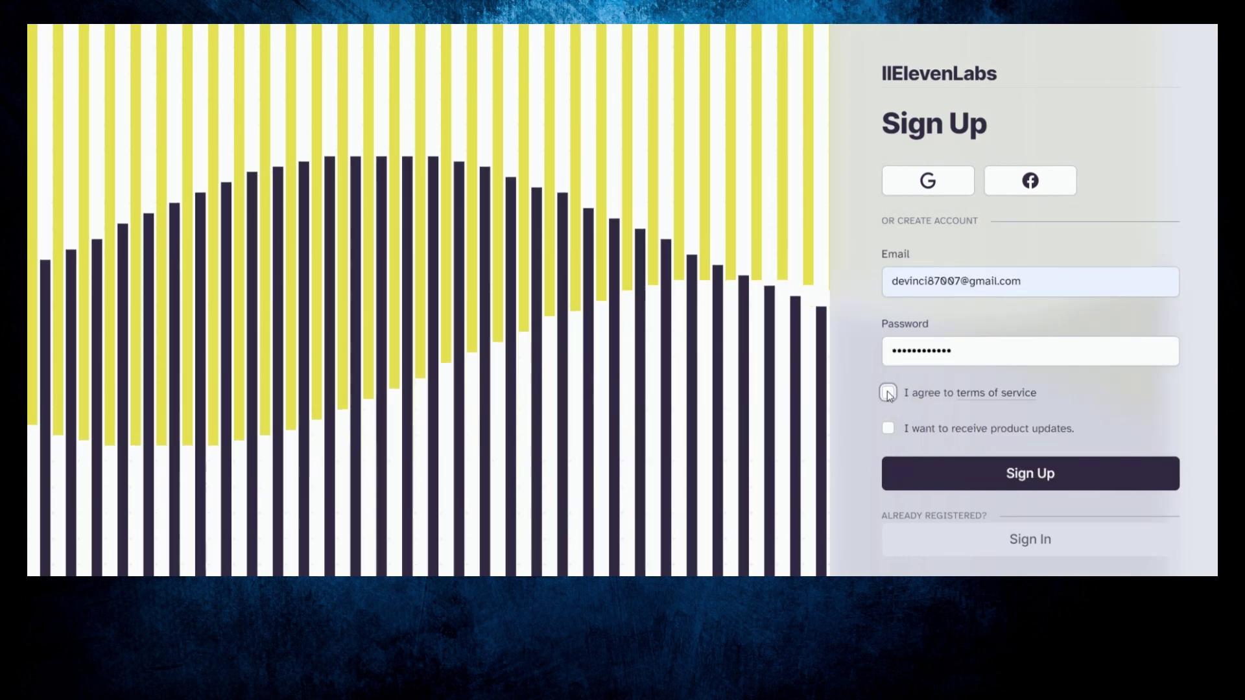
left_click(887, 427)
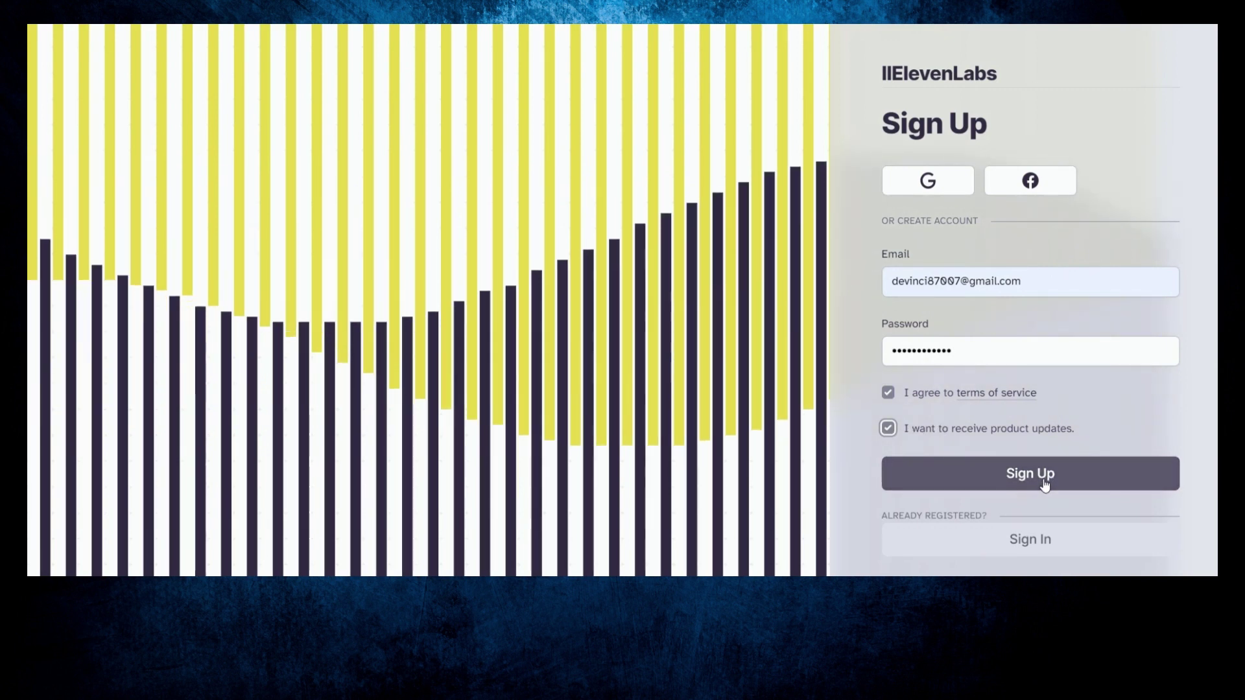
left_click(1128, 474)
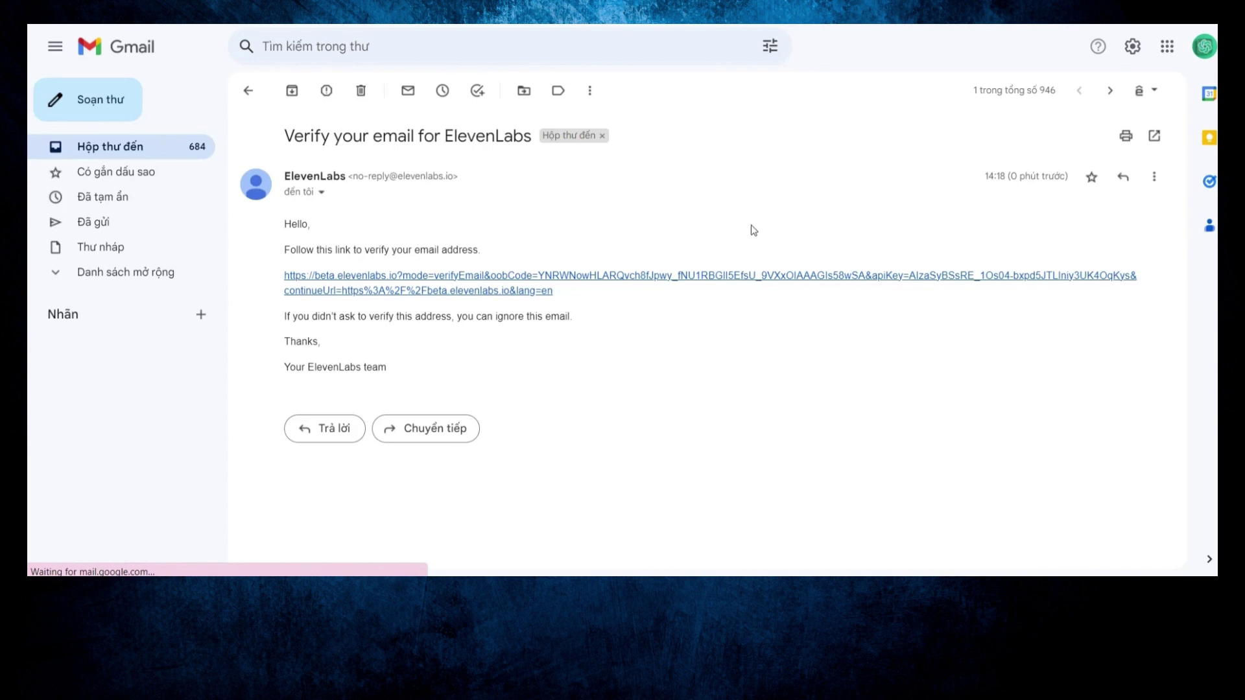
Step: Follow the 'Verify your email for ElevenLabs' link from Gmail
left_click(382, 282)
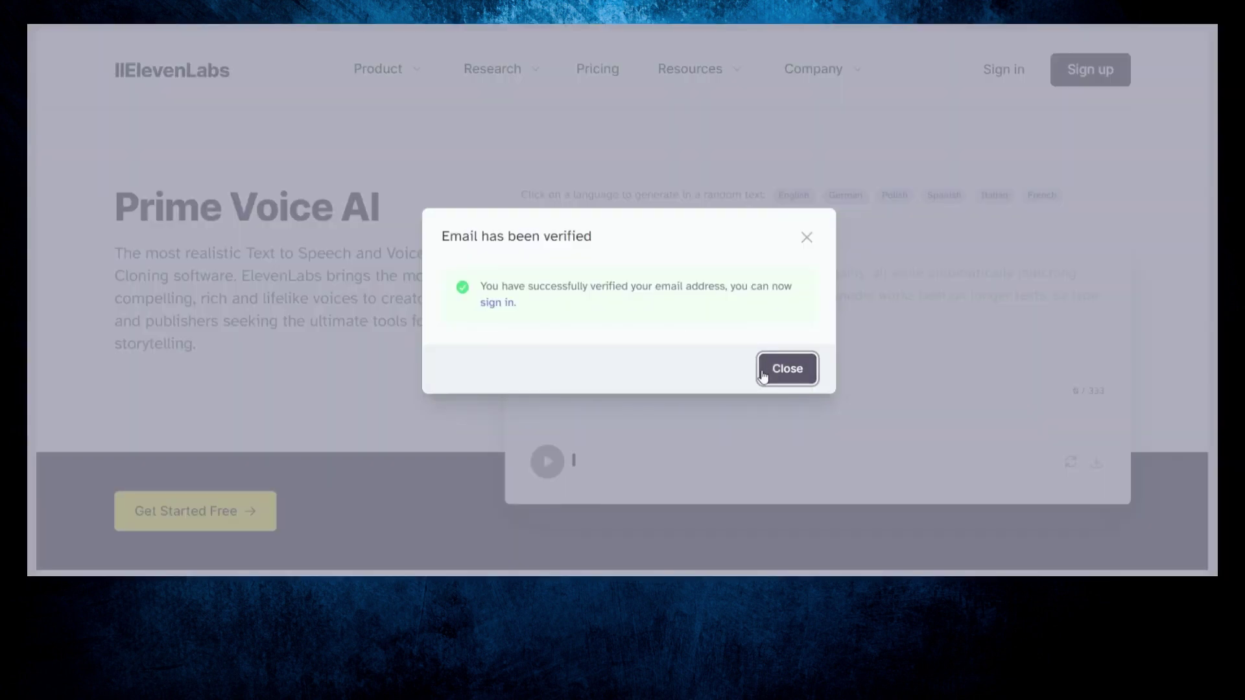
Step: Dismiss the email-verified confirmation and sign in to ElevenLabs
left_click(788, 369)
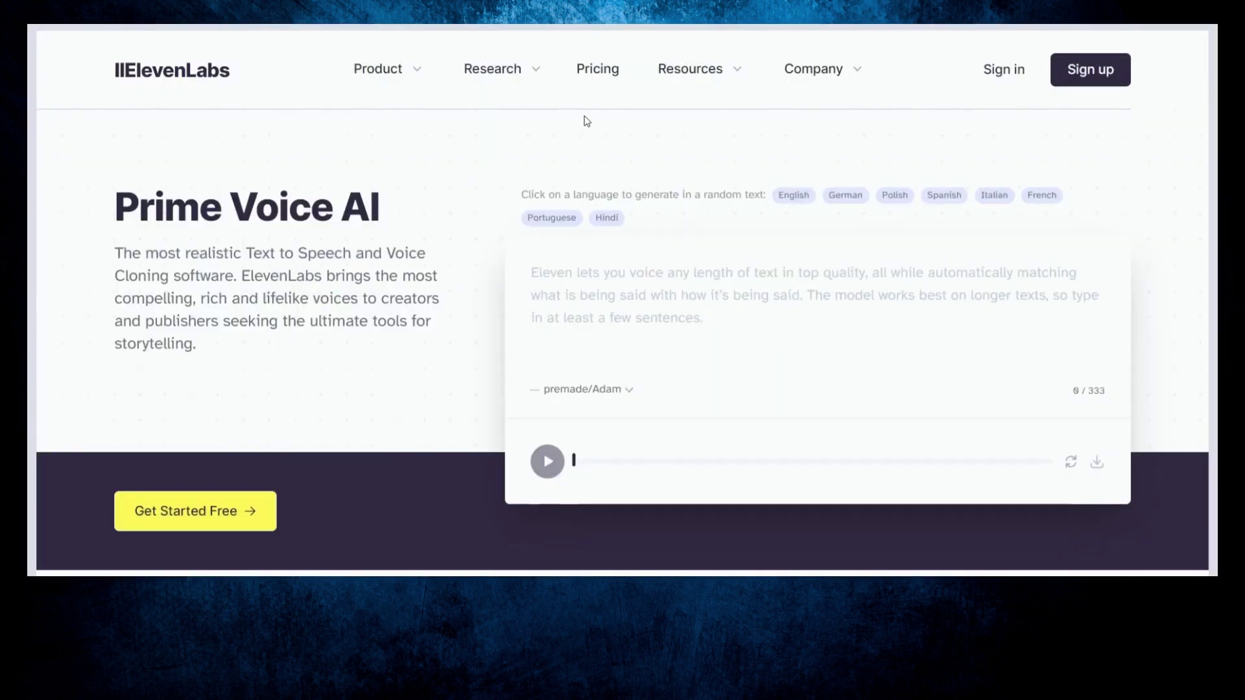
left_click(1008, 72)
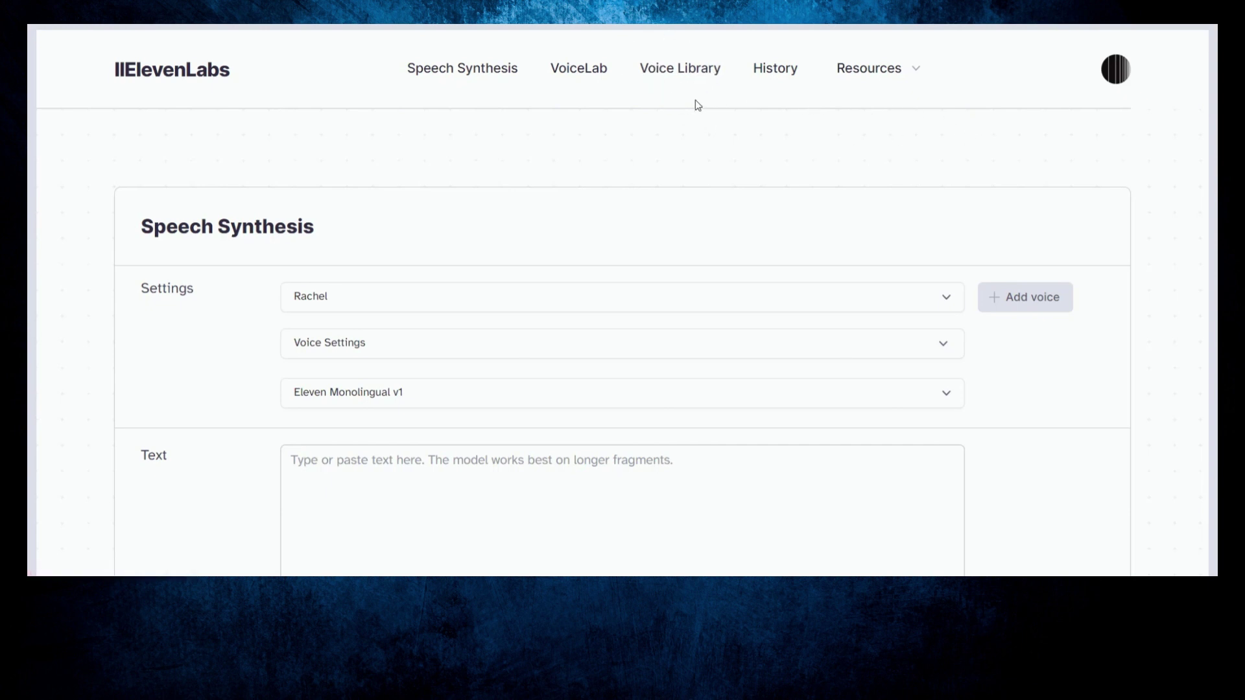
Step: Preview the [Kiel] Raspy Deep British voice in Voice Library and add it to VoiceLab
left_click(674, 73)
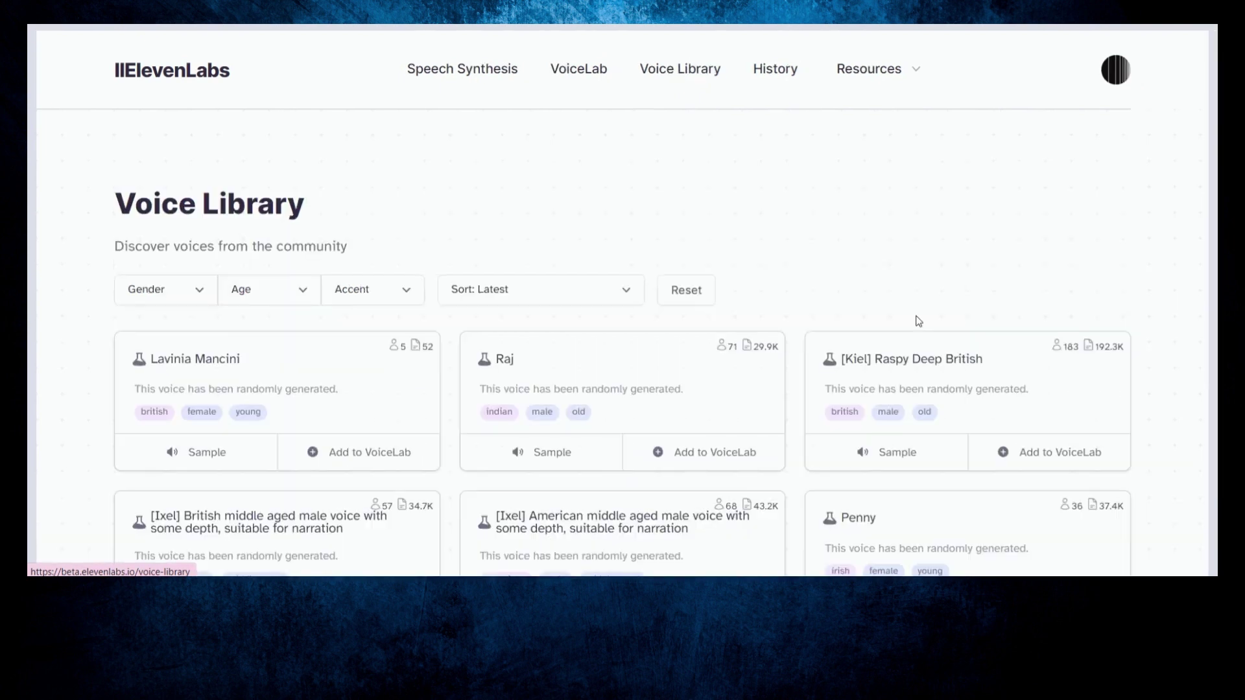
scroll(853, 275, "down", 5)
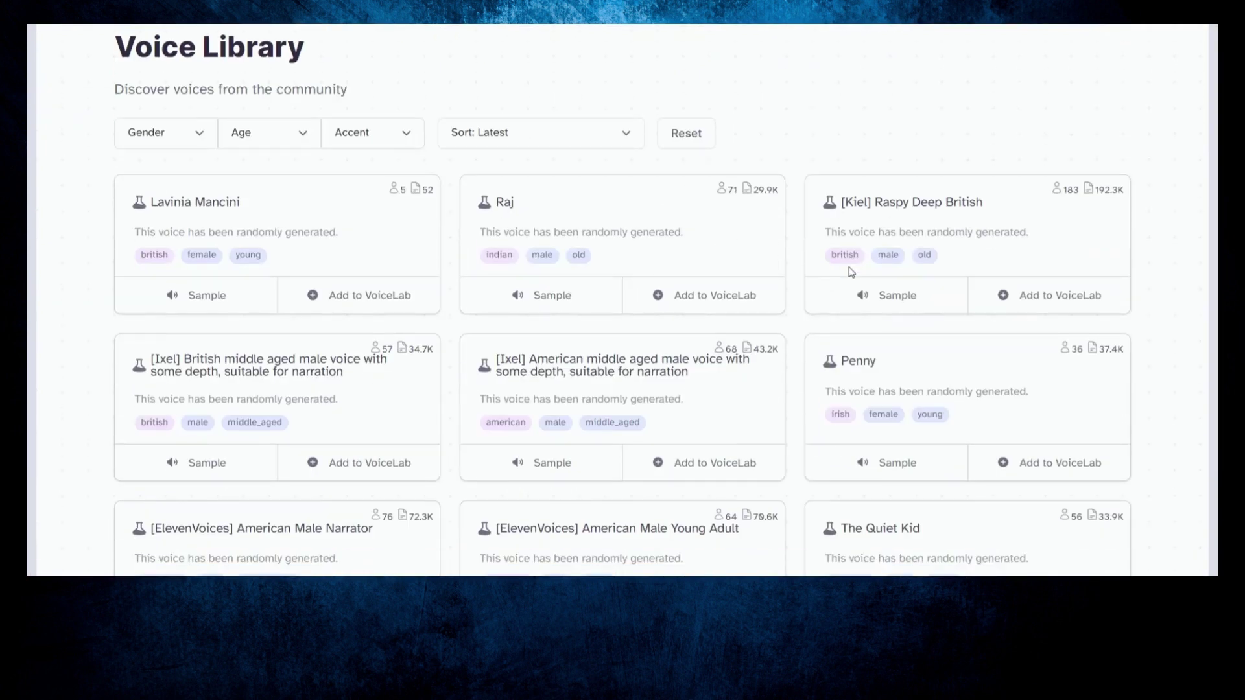
scroll(771, 265, "up", 2)
scroll(1159, 149, "down", 1)
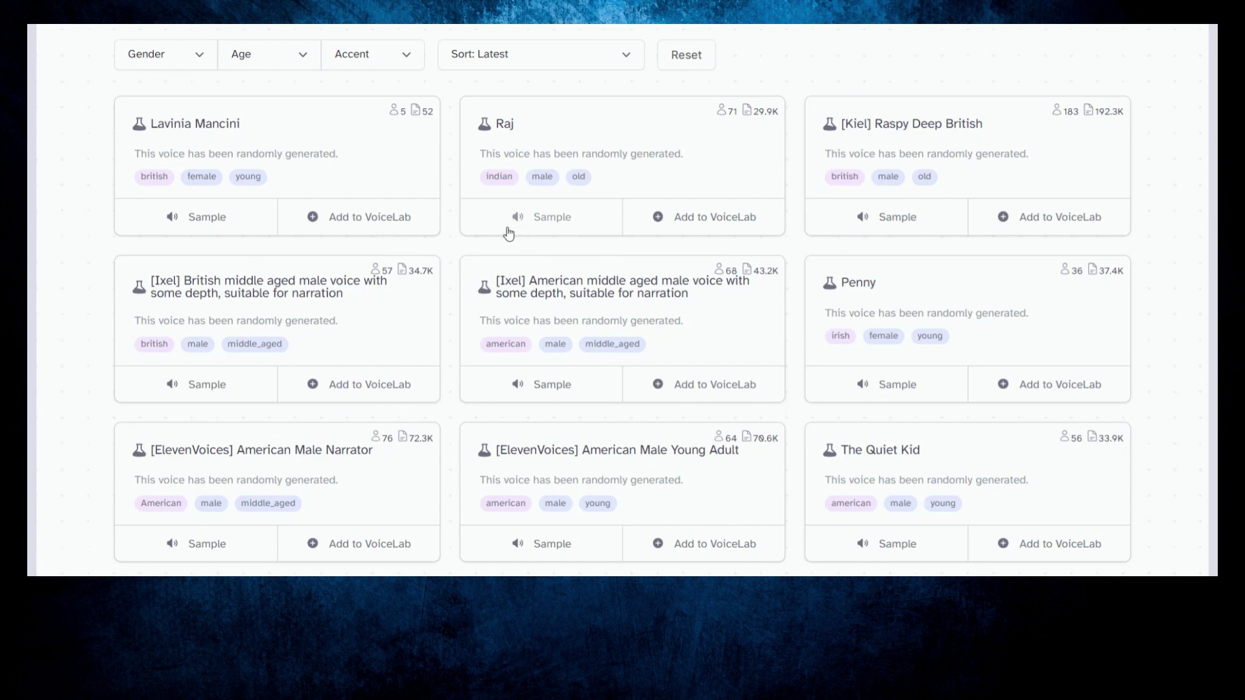
left_click(869, 211)
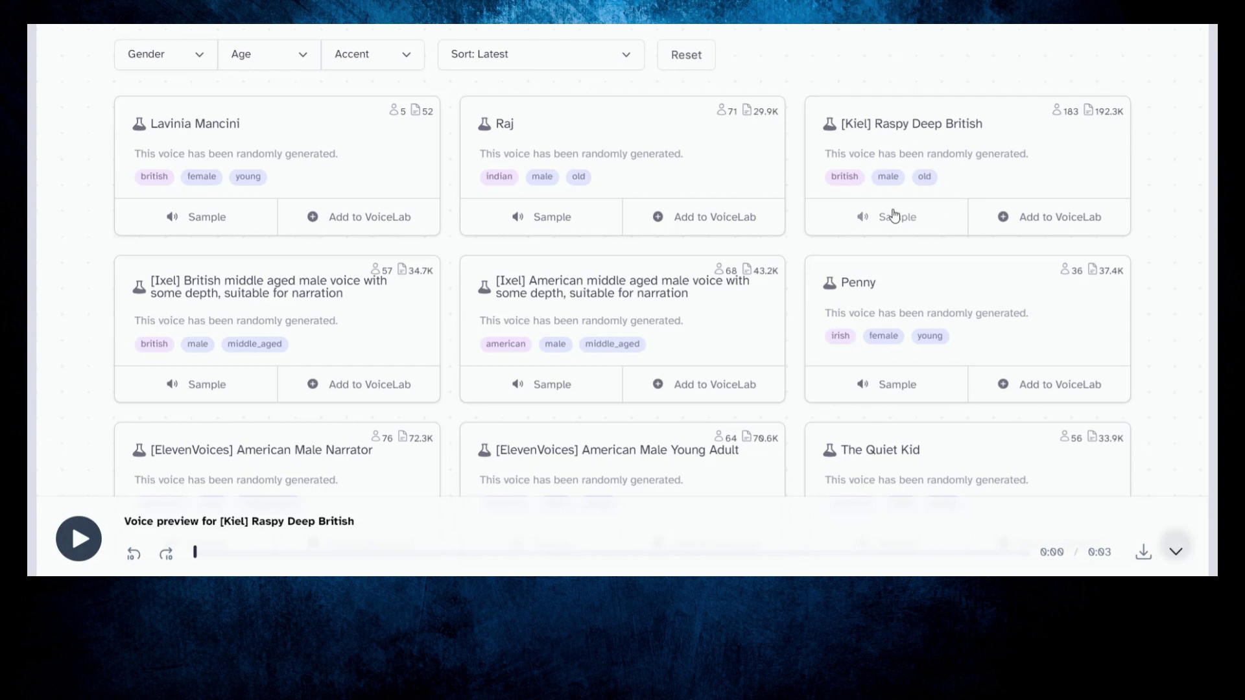
left_click(1026, 219)
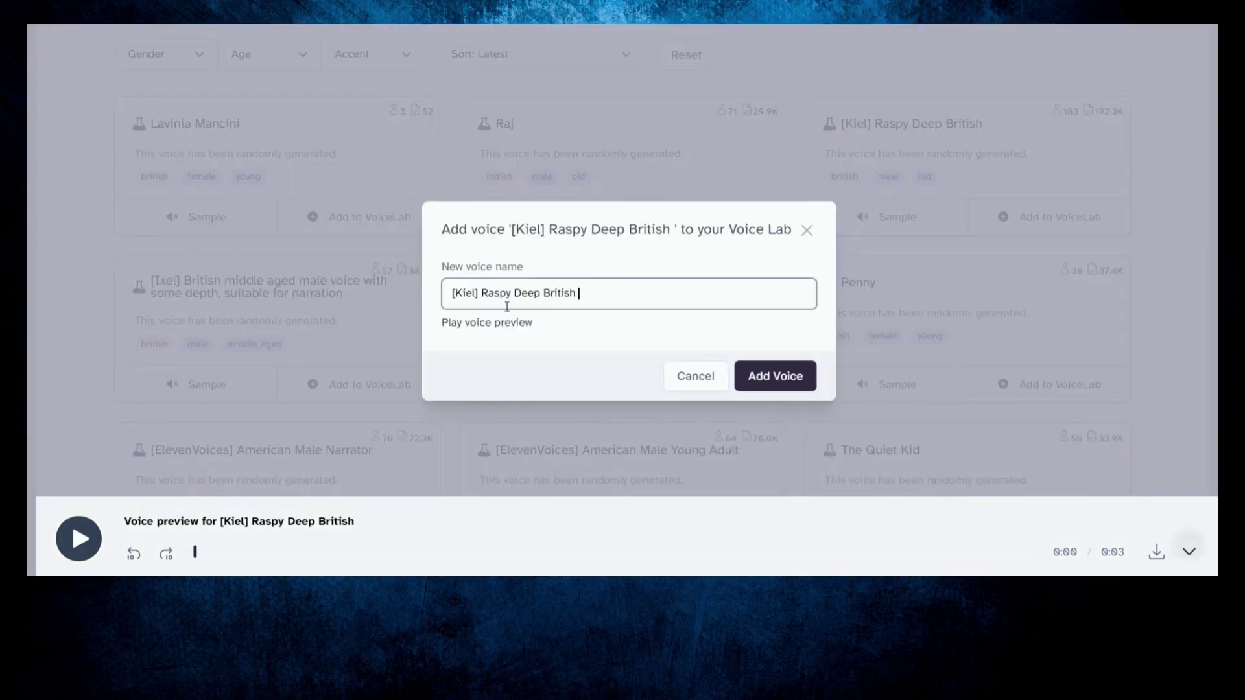
left_click(766, 383)
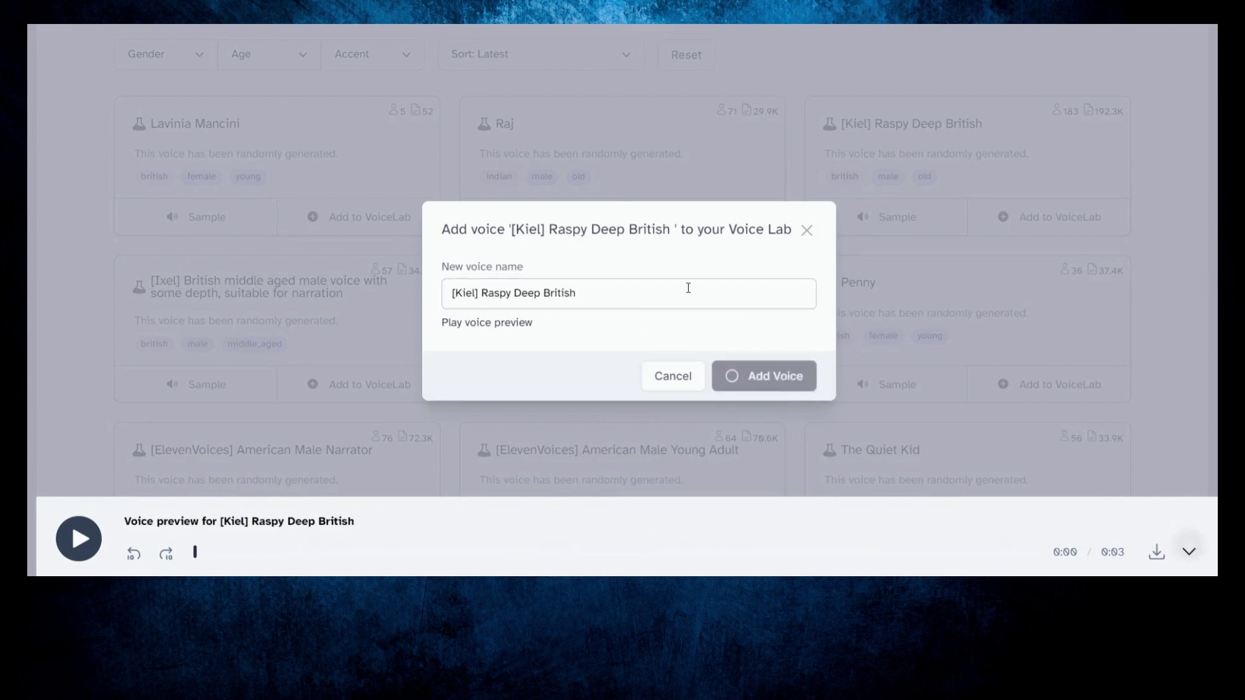
left_click(804, 373)
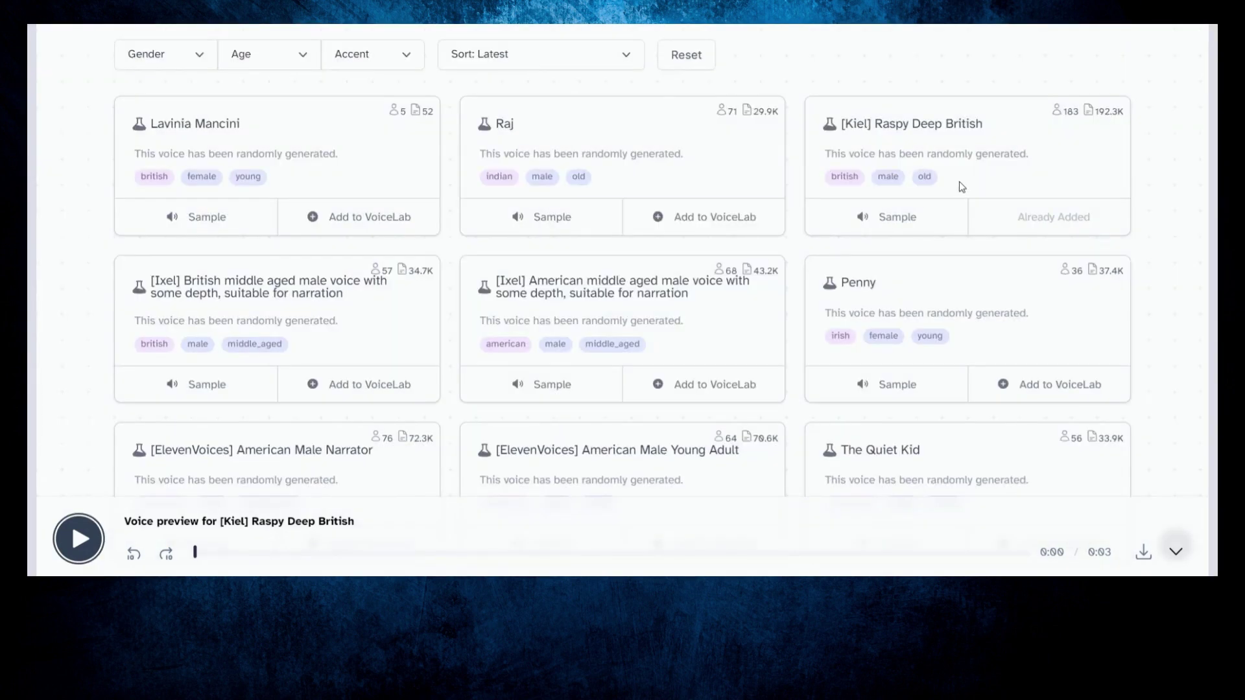
Step: Select the added Raspy Deep British voice from VoiceLab for Speech Synthesis
scroll(1125, 208, "up", 4)
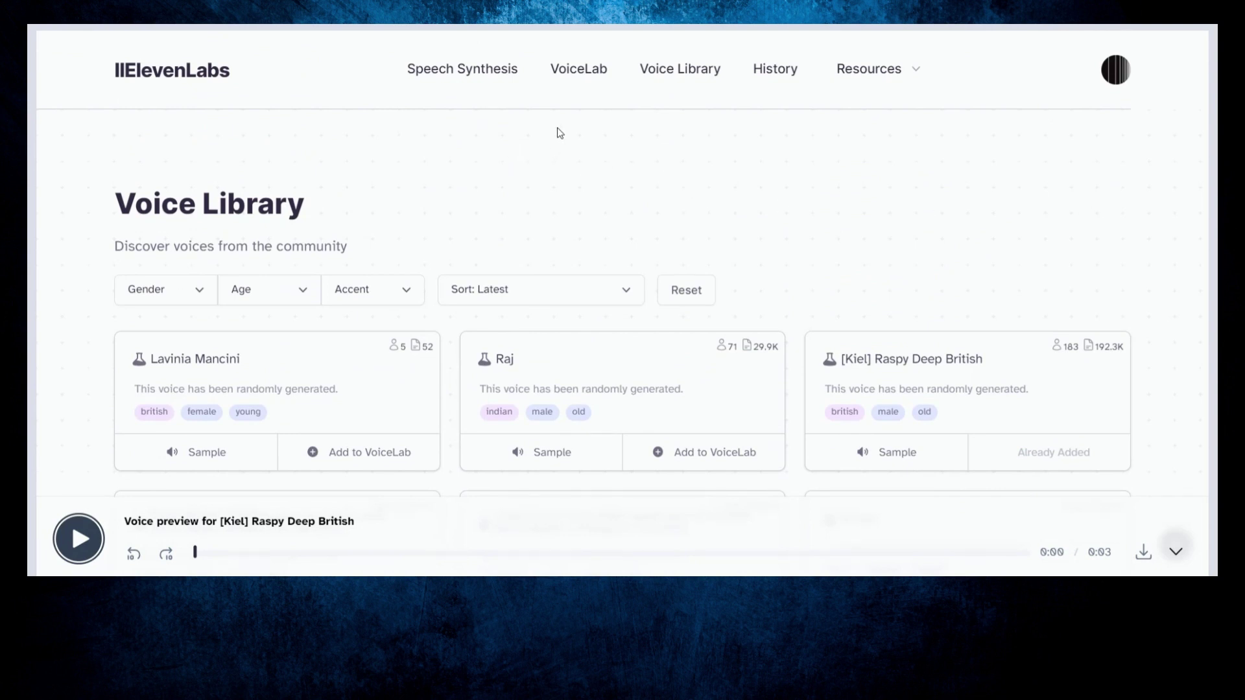
left_click(581, 70)
scroll(800, 159, "down", 1)
scroll(389, 120, "up", 1)
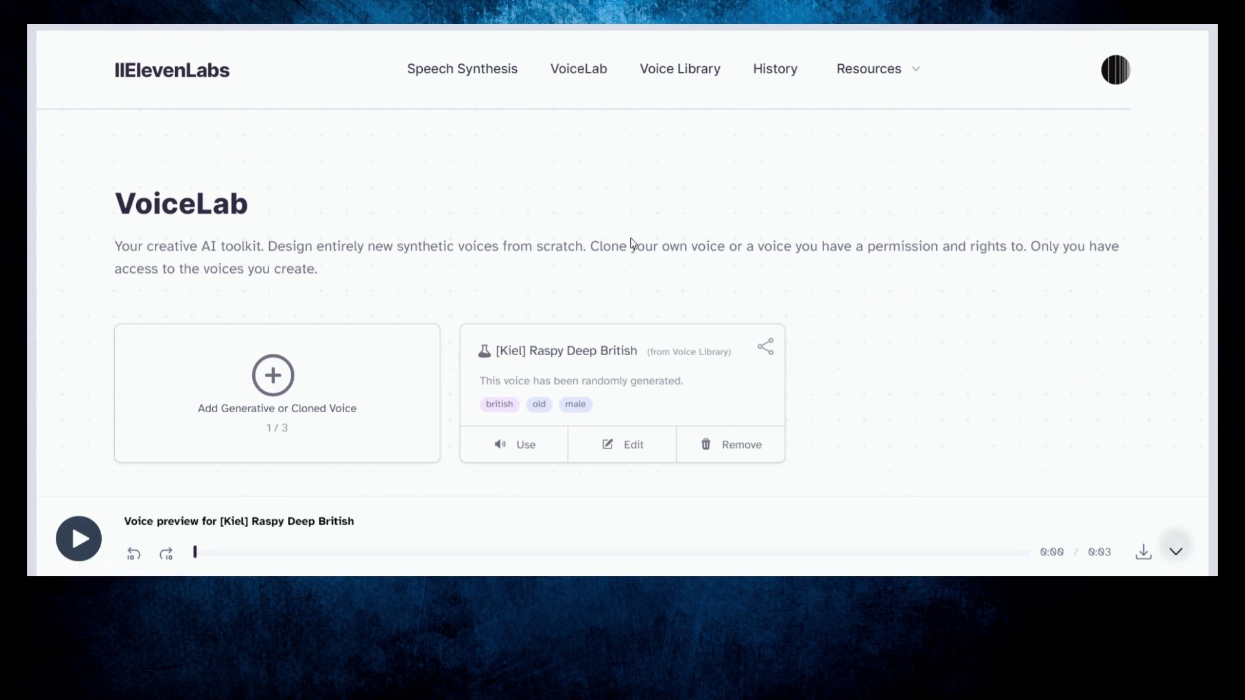
left_click(524, 447)
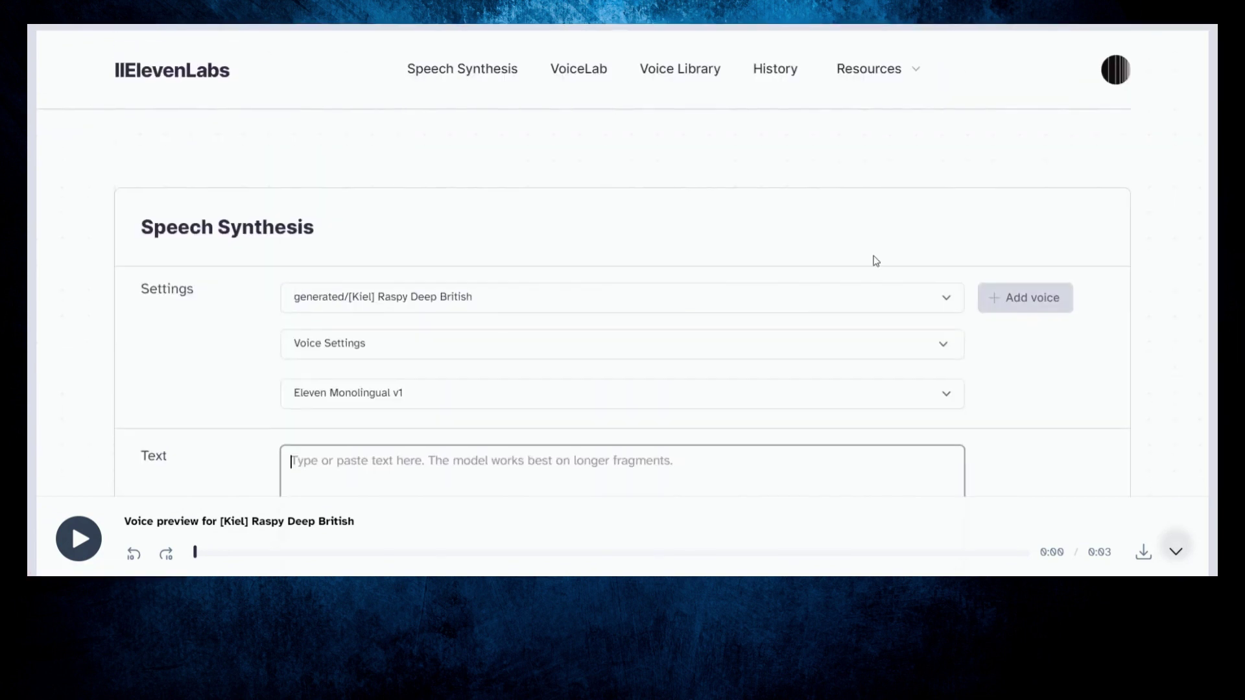
Step: Copy Einstein quote 6 from the ChatGPT answer
scroll(697, 192, "down", 2)
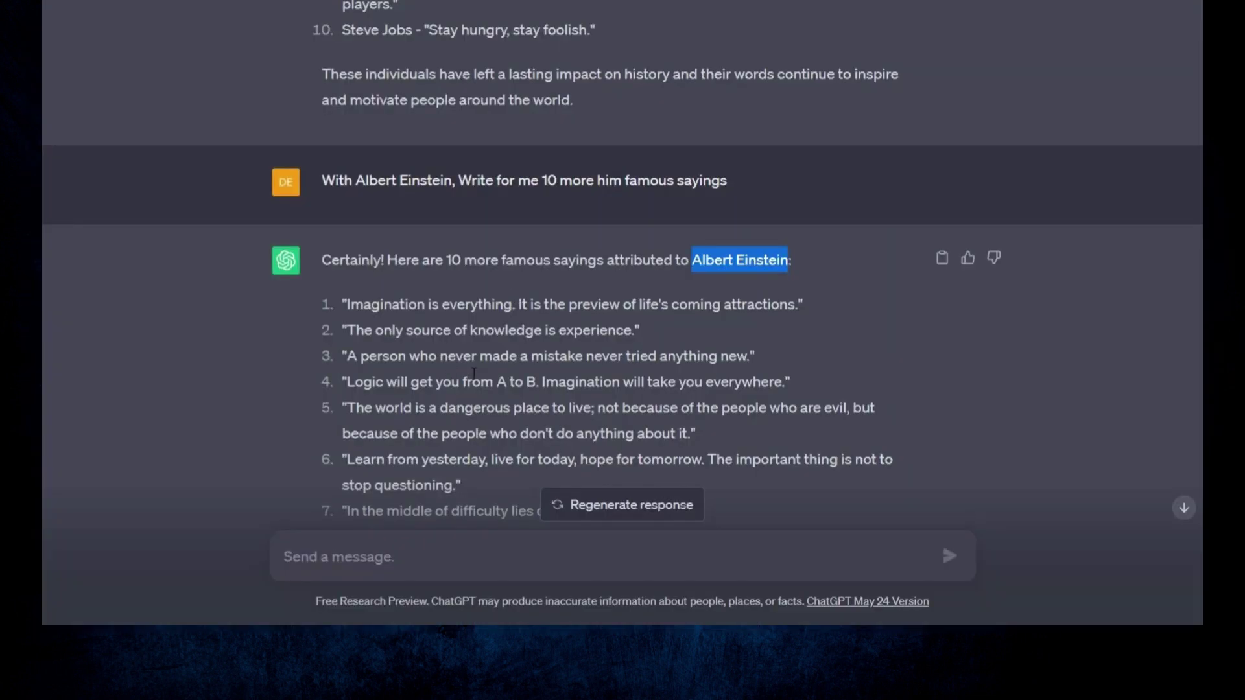
scroll(355, 374, "down", 3)
left_click_drag(349, 371, 457, 397)
right_click(437, 381)
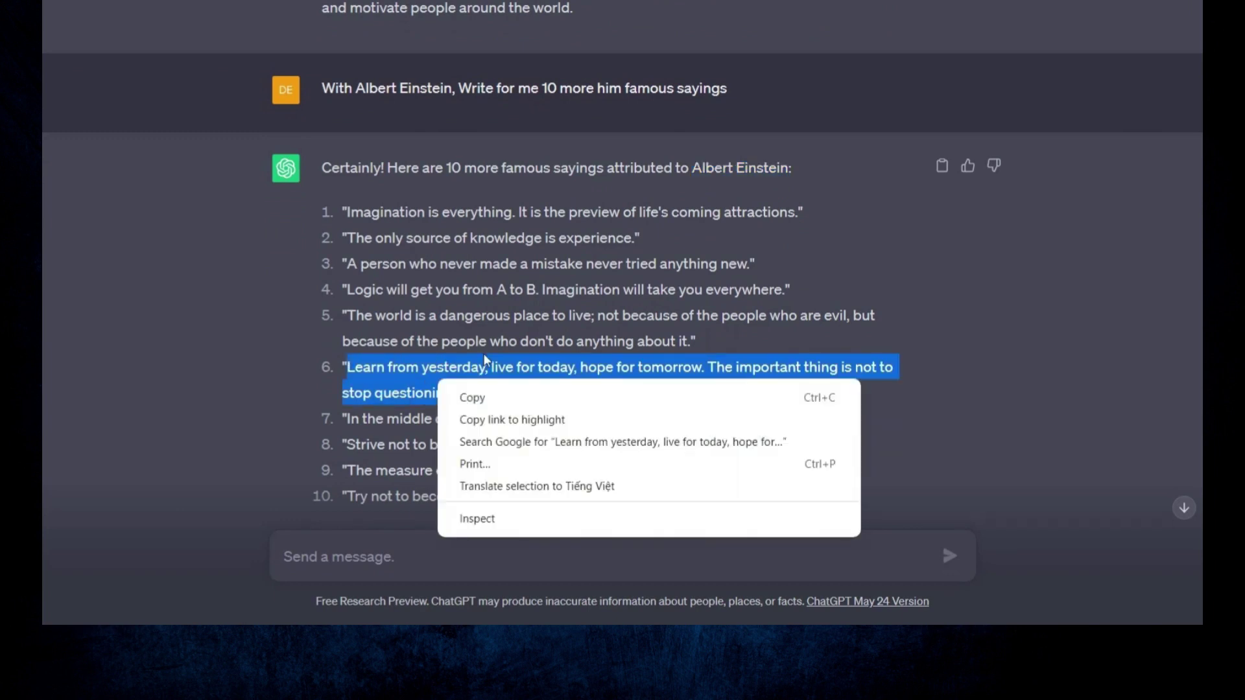
left_click(509, 400)
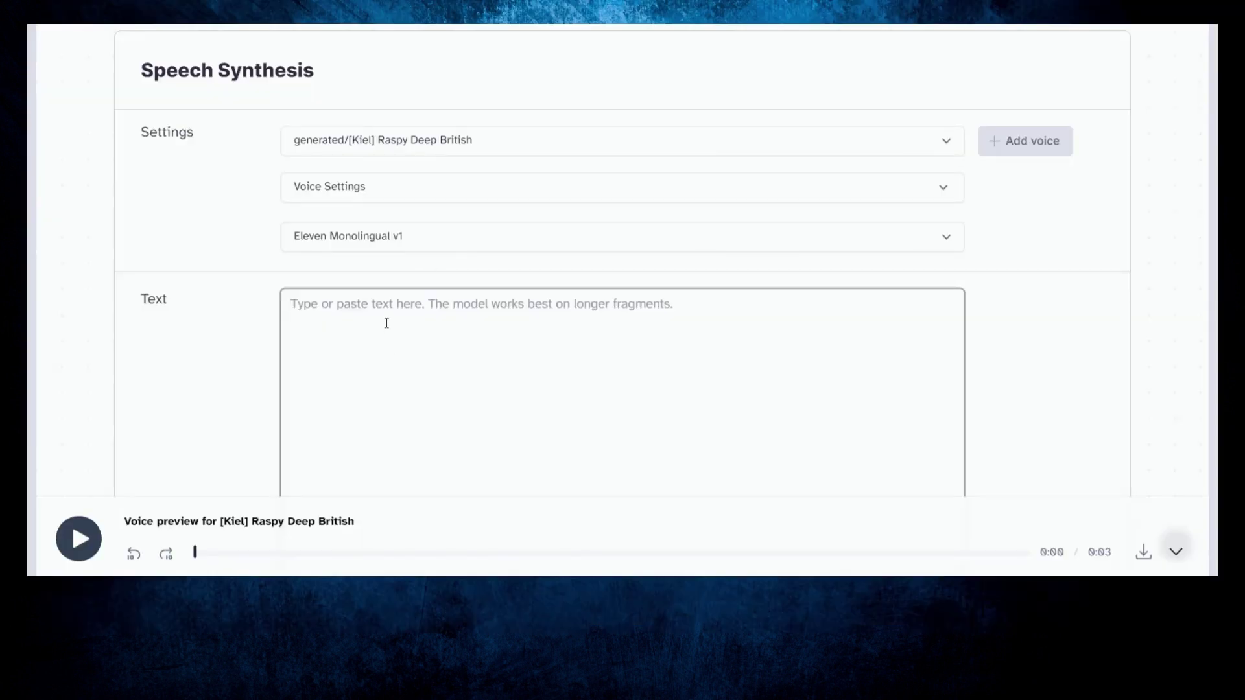
Step: Paste the Einstein quote, generate its speech in the Raspy Deep British voice, and download the MP3
right_click(387, 323)
left_click(436, 195)
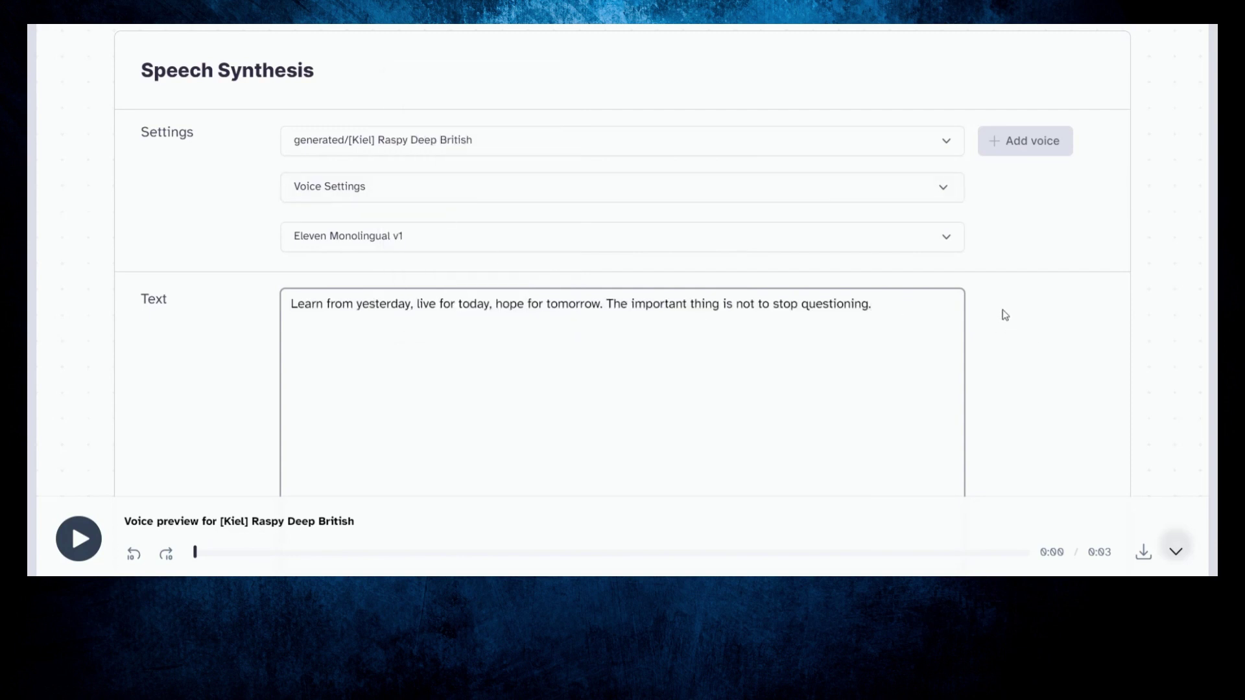
scroll(1005, 316, "down", 3)
scroll(1016, 309, "up", 1)
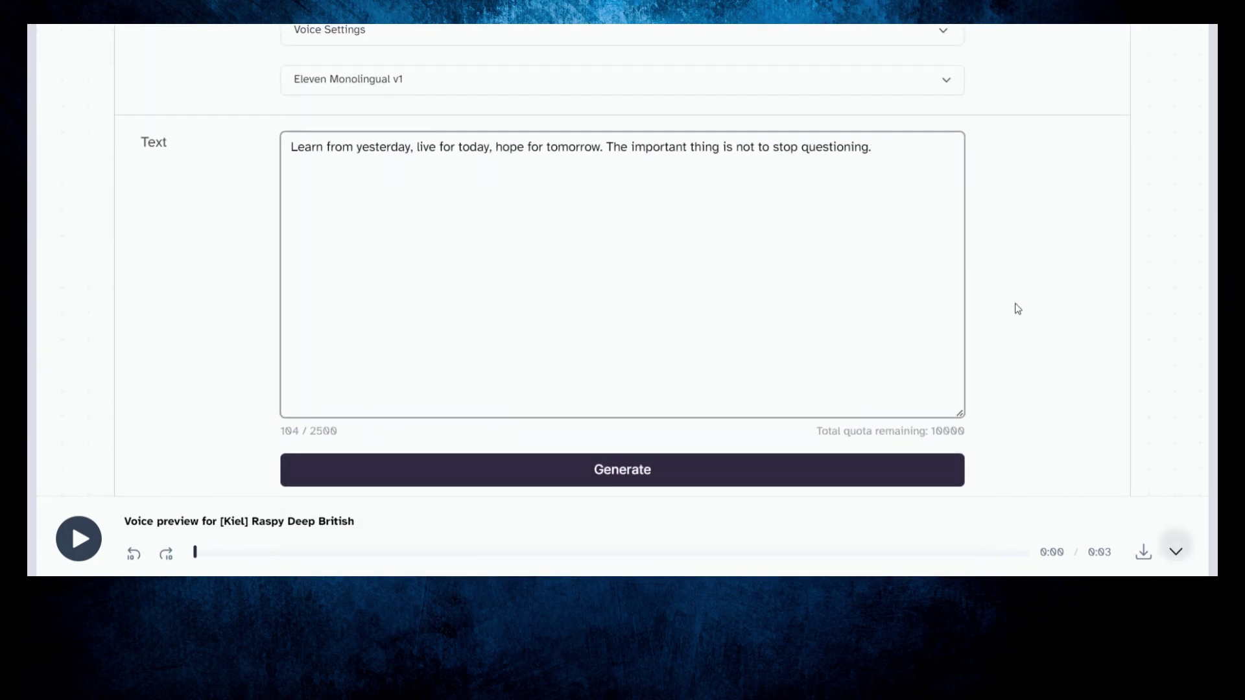
left_click(618, 474)
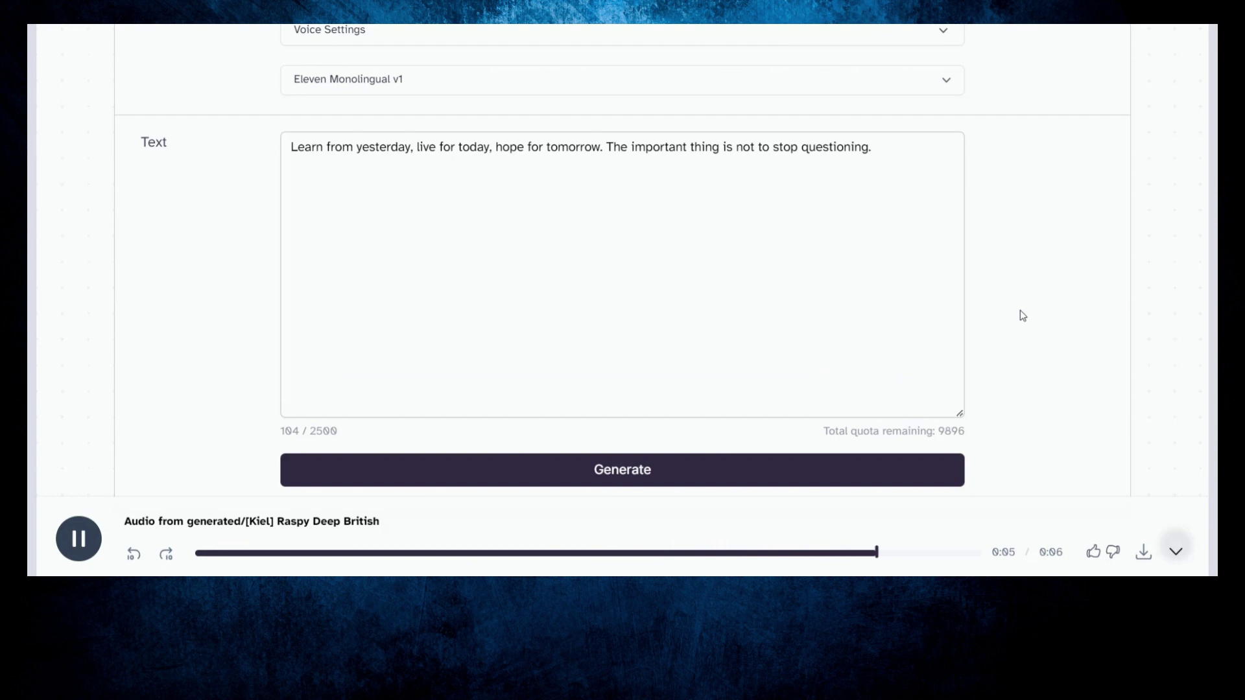
scroll(1021, 310, "down", 2)
scroll(1052, 290, "up", 1)
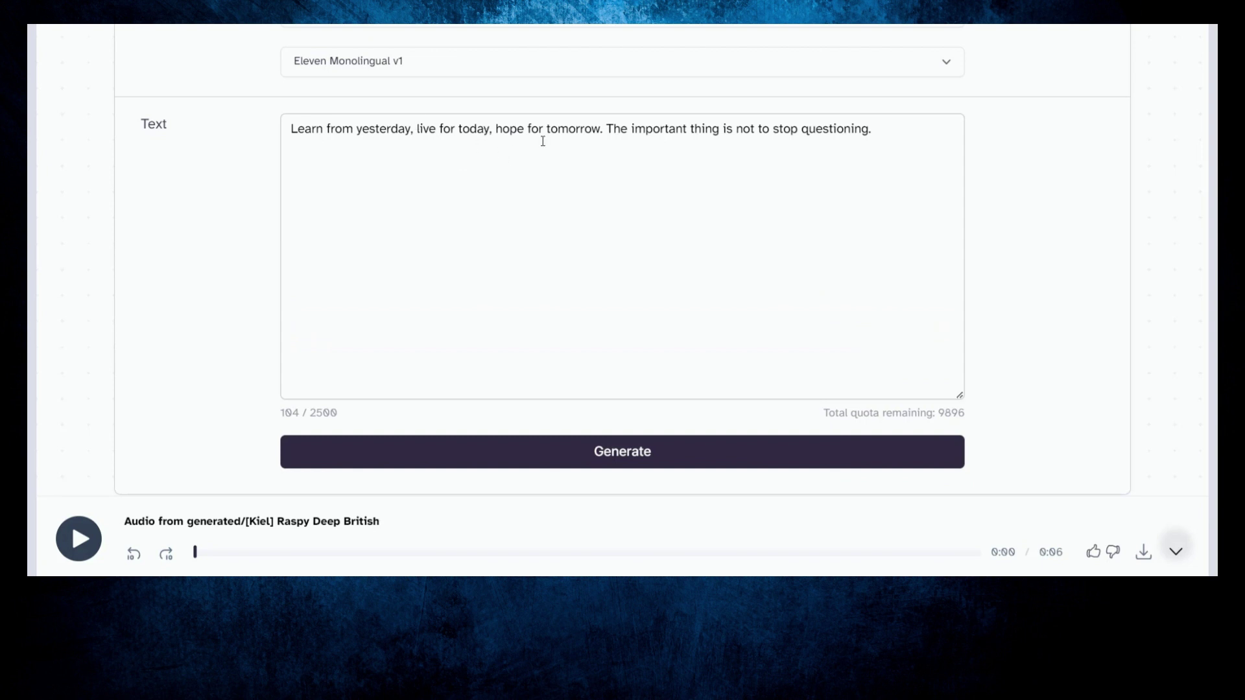
left_click(1143, 555)
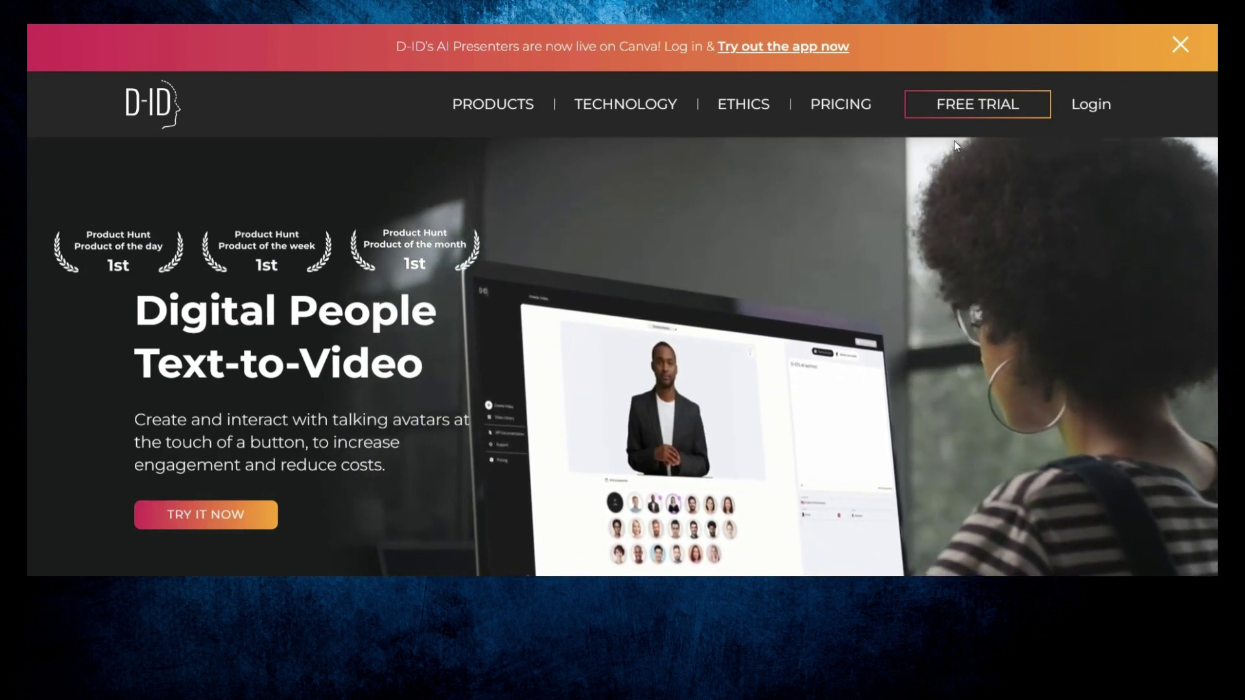
Step: Start D-ID's free trial, open Create Video, and try adding a custom presenter photo
left_click(953, 110)
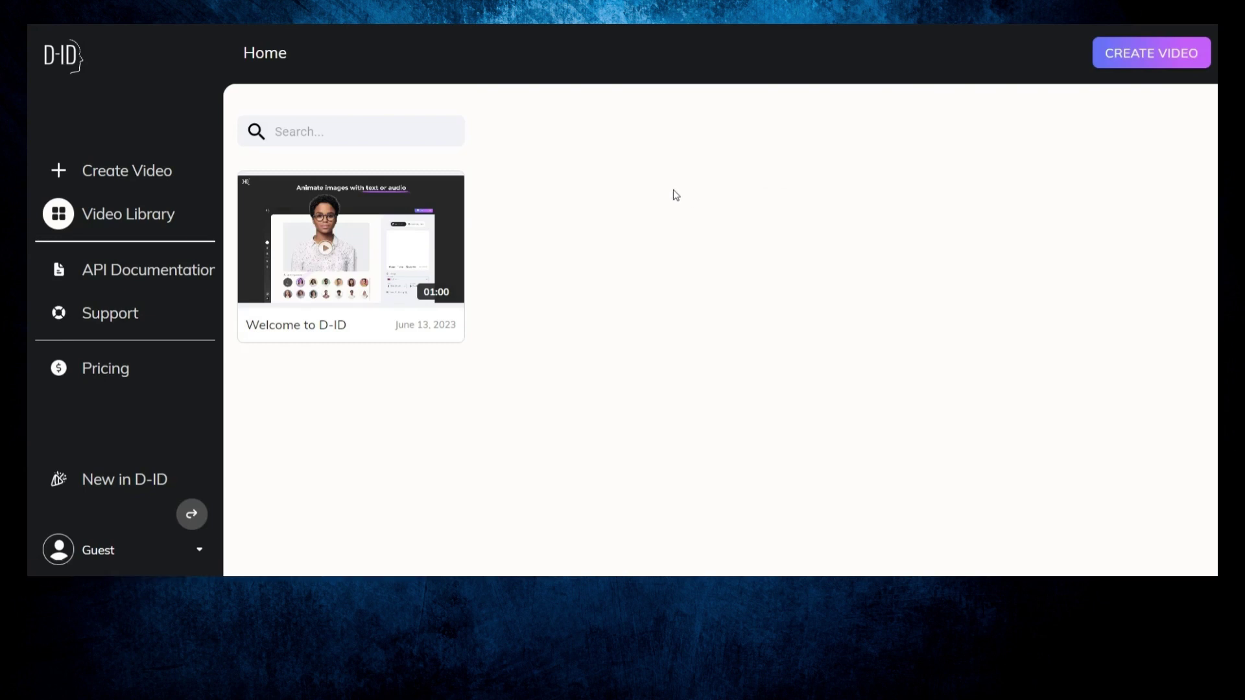
left_click(59, 171)
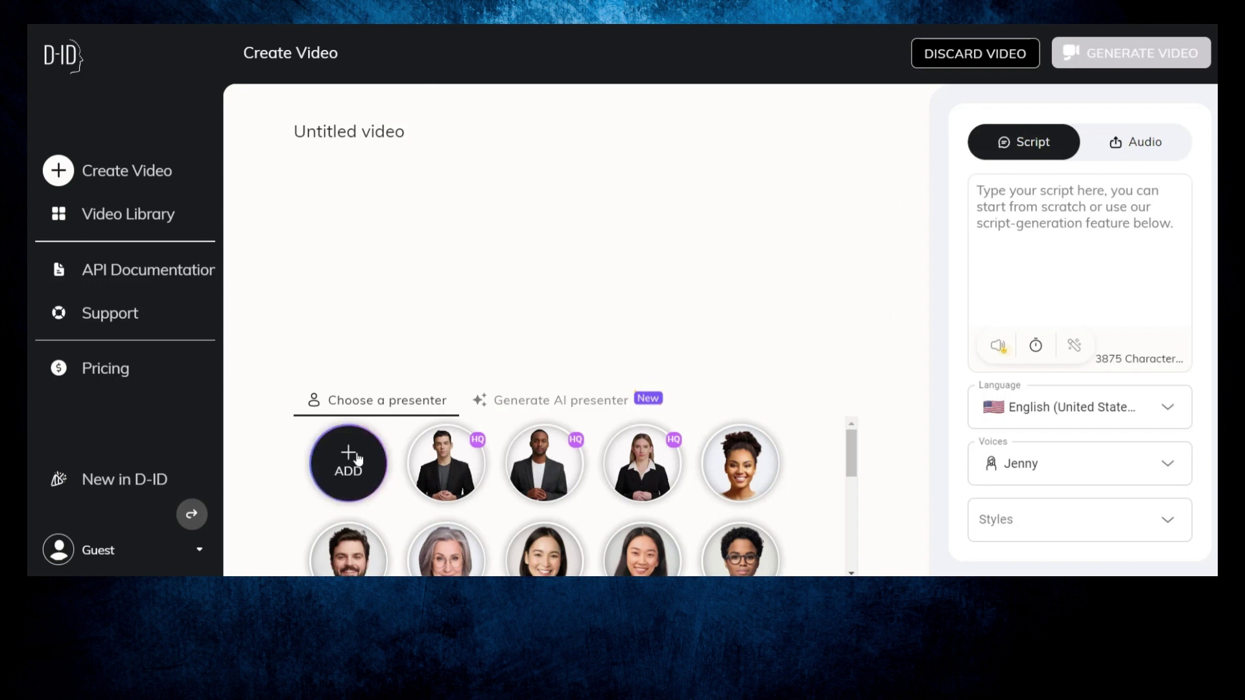
mouse_move(341, 461)
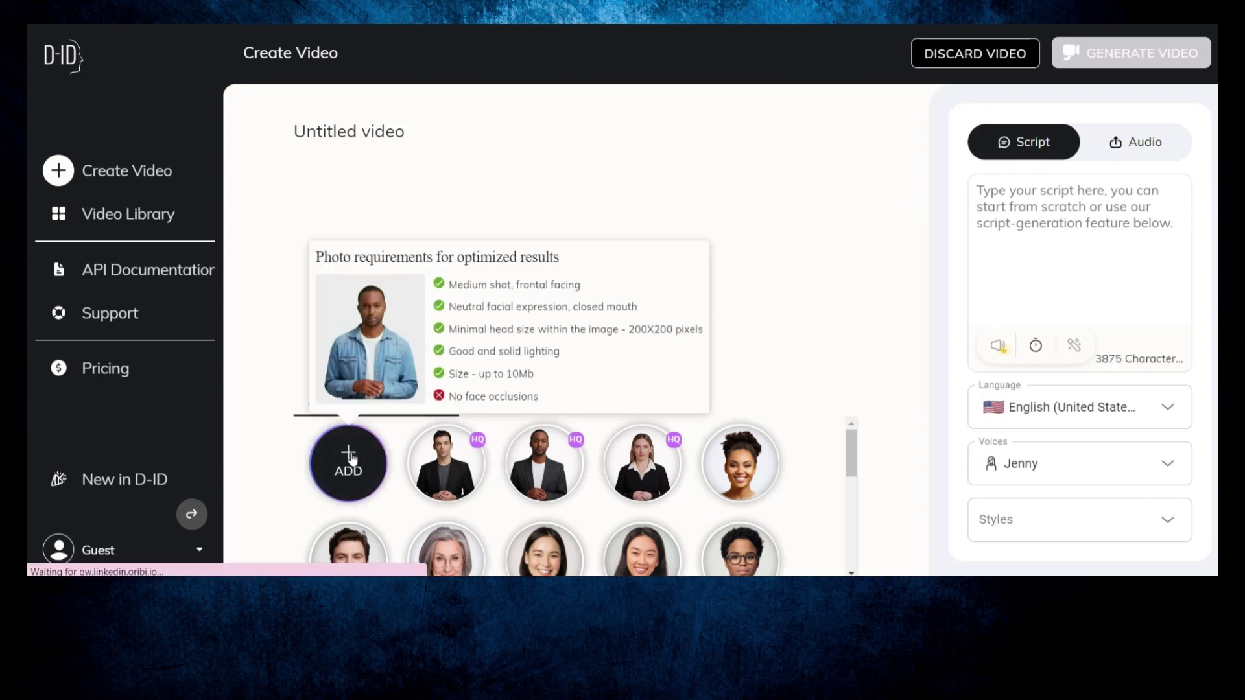
left_click(348, 456)
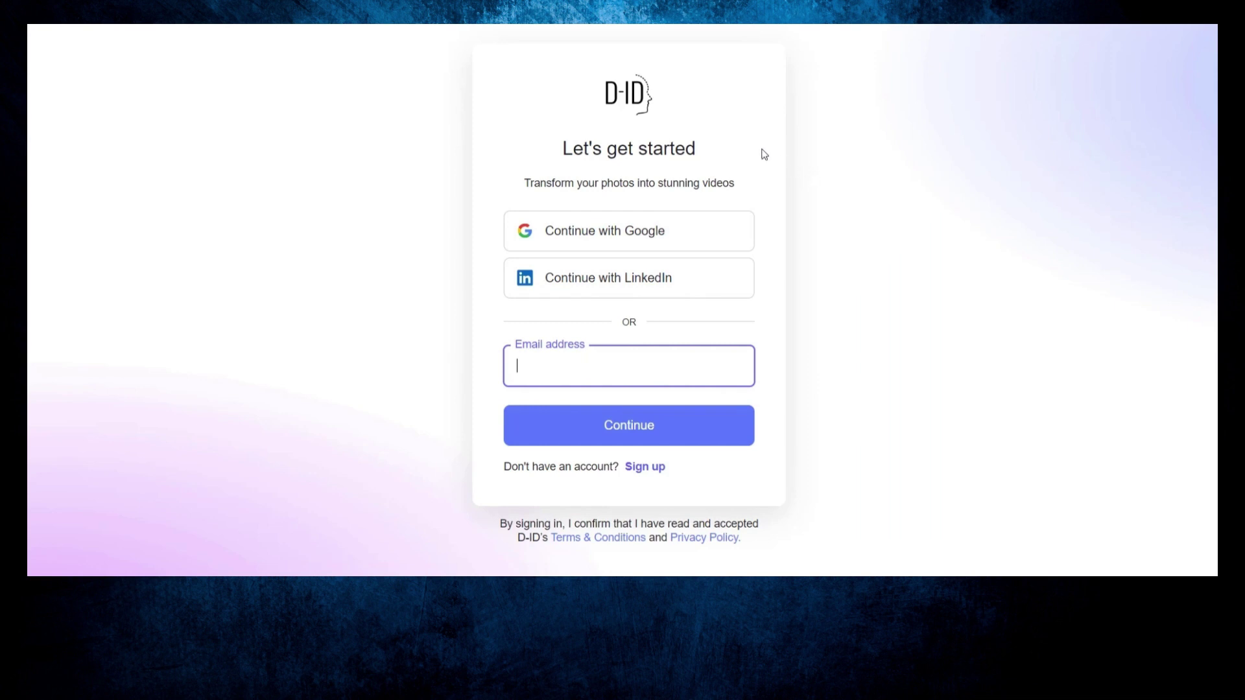
Step: Sign up for D-ID with the suggested email and a password meeting every rule
left_click(642, 477)
key("Down")
key("Return")
key("Return")
type("Abcd")
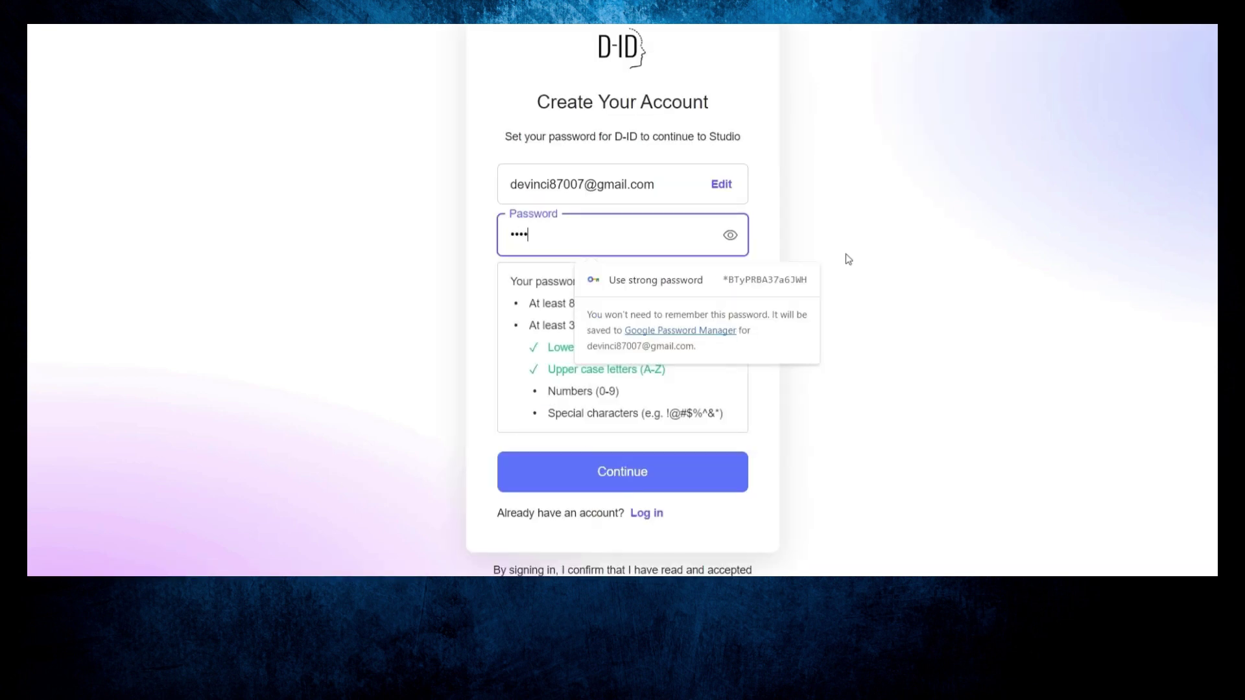
type("1234!@")
left_click(714, 469)
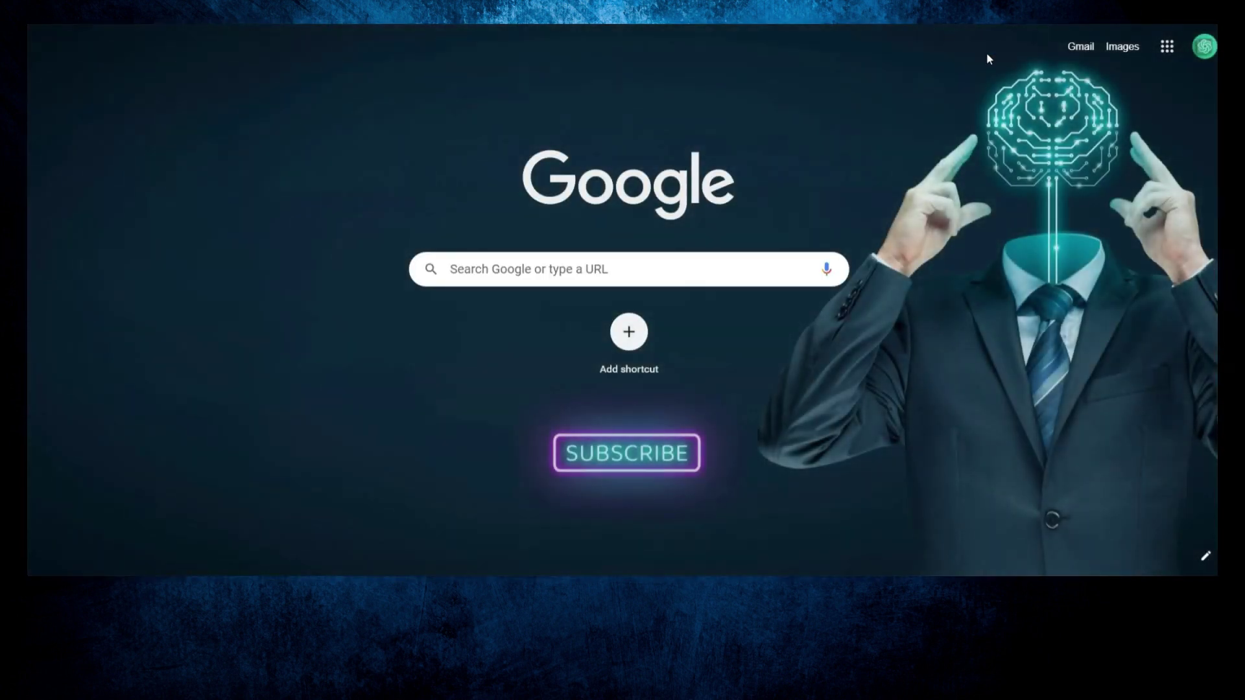
Step: Confirm the D-ID account from the 'Verify your email' message in Gmail
left_click(1080, 47)
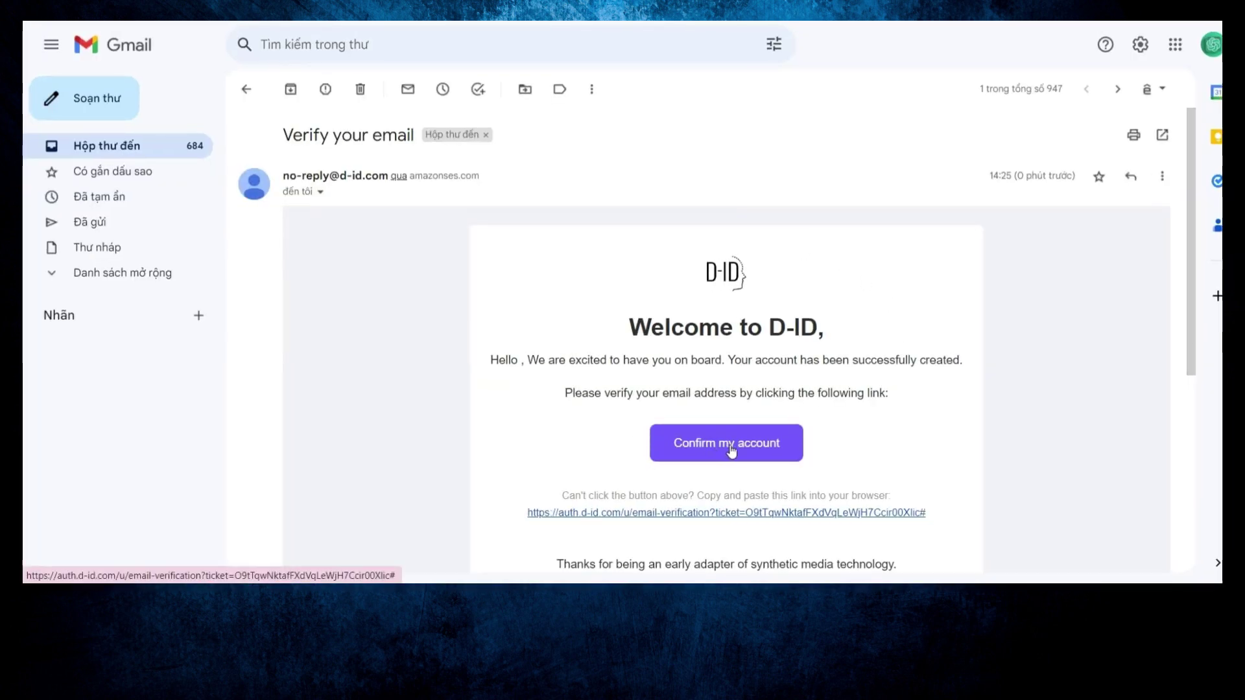
left_click(731, 451)
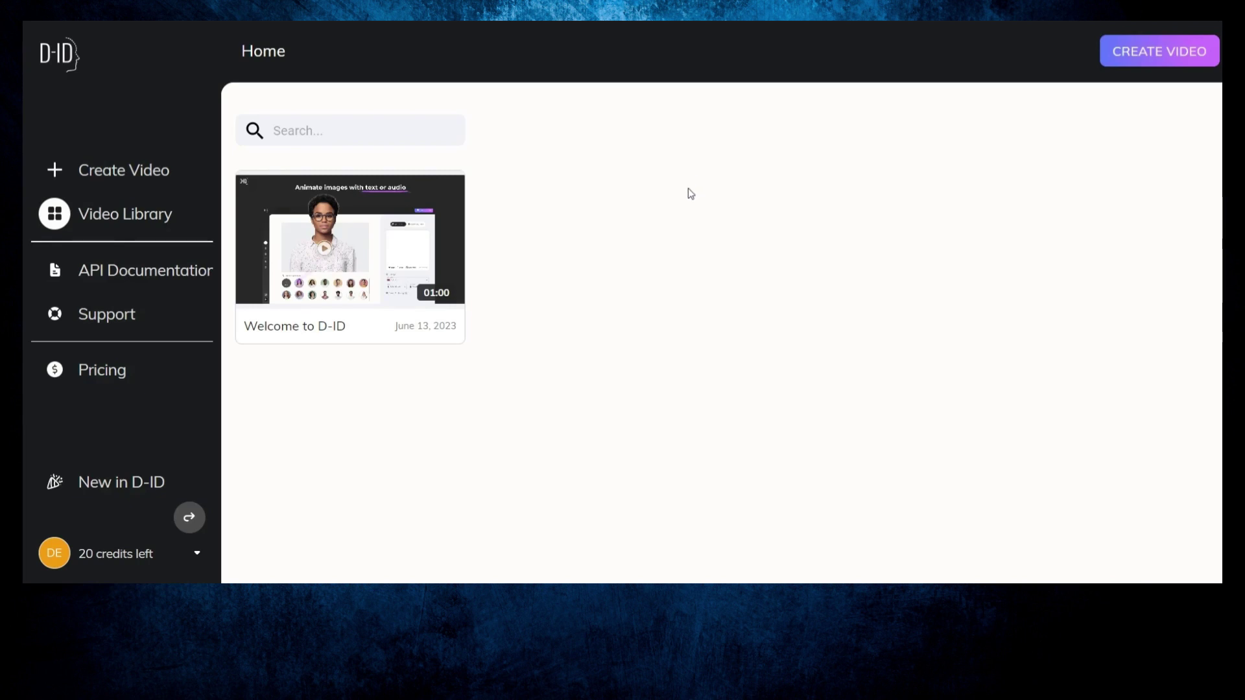
Step: Start a new video with the Einstein portrait as presenter, using uploaded audio as the voice
left_click(53, 171)
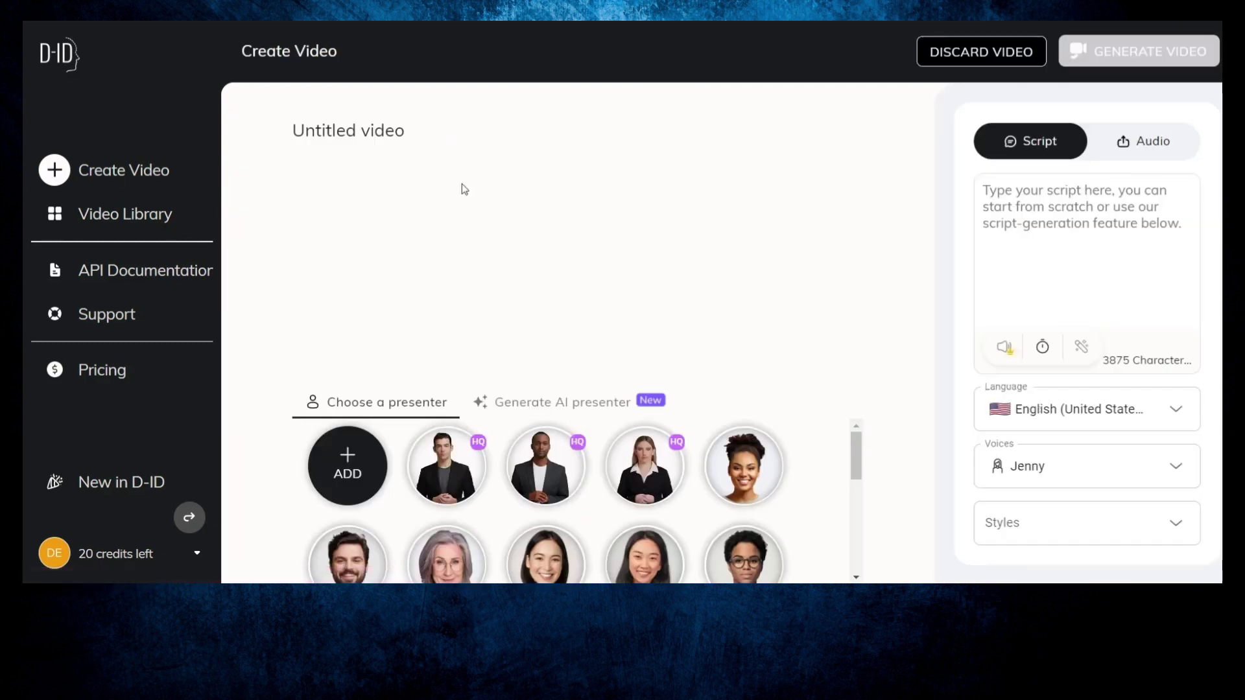
mouse_move(347, 462)
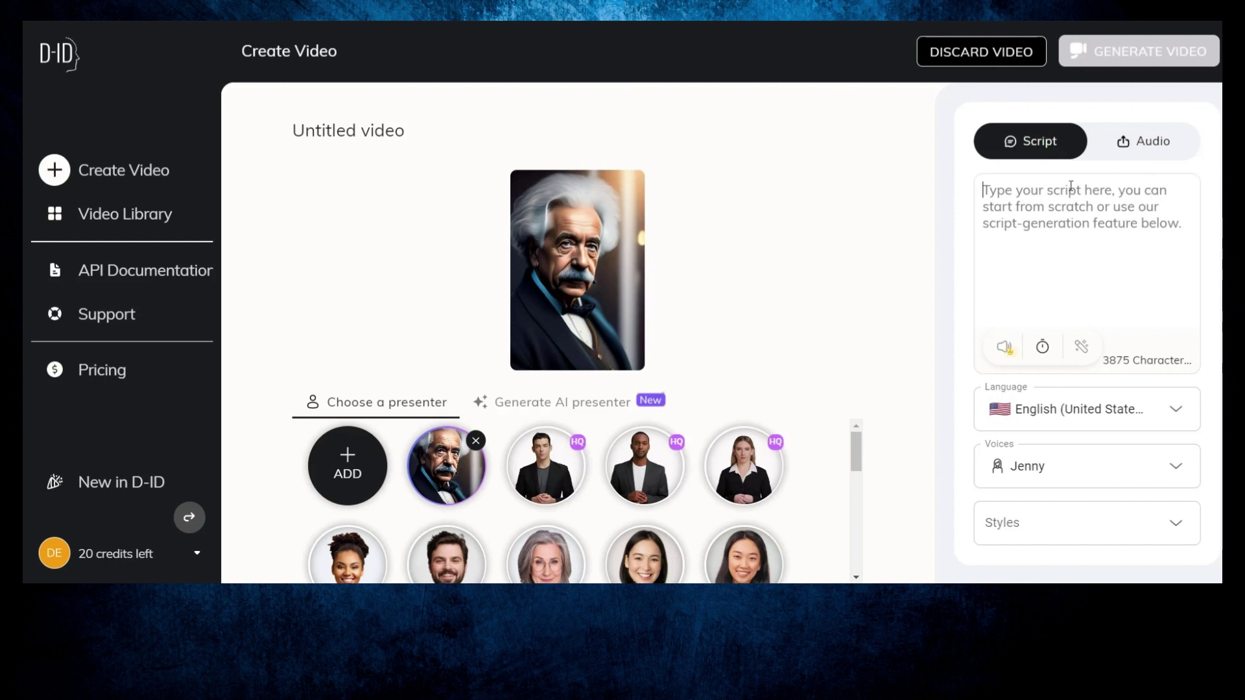
left_click(1146, 140)
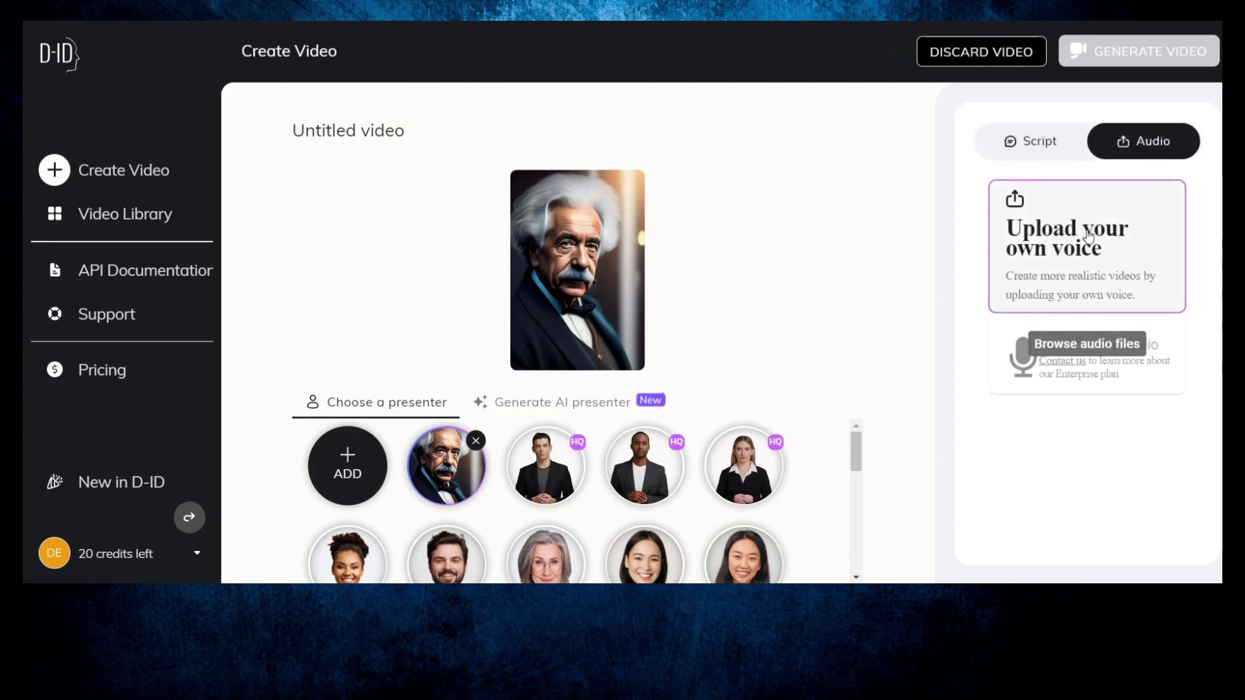
Step: Upload the voice MP3 and generate the 5-second Einstein talking video
left_click(1064, 249)
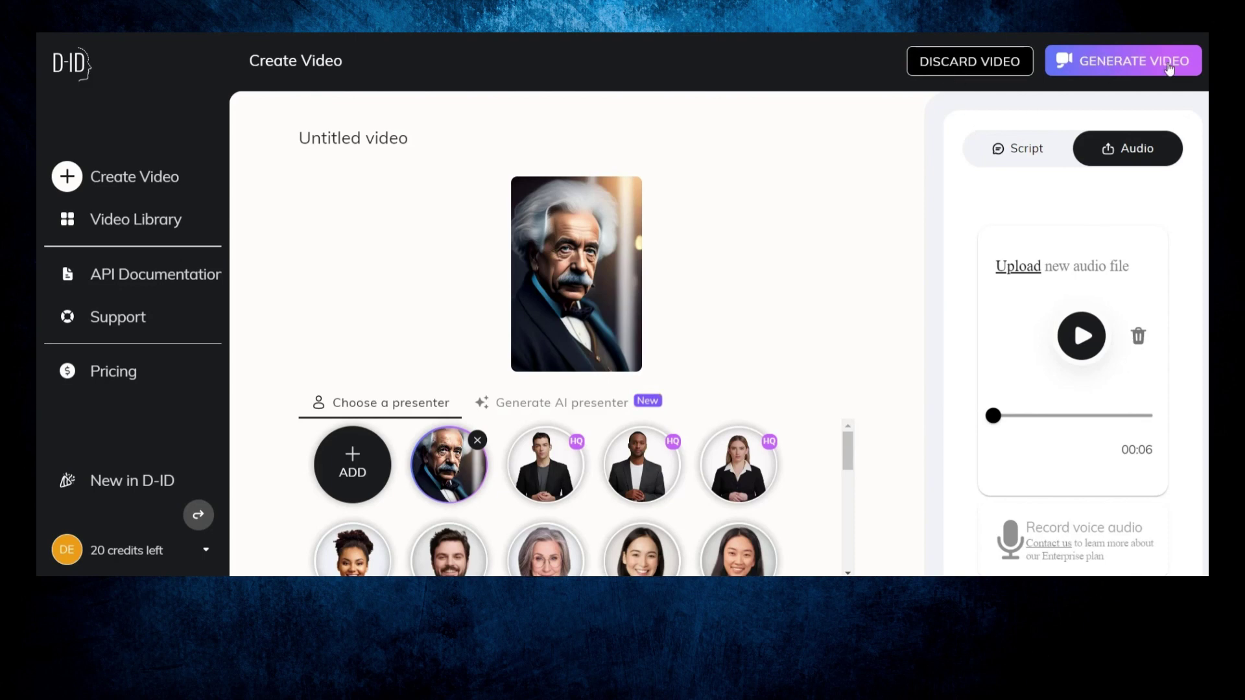
left_click(1106, 64)
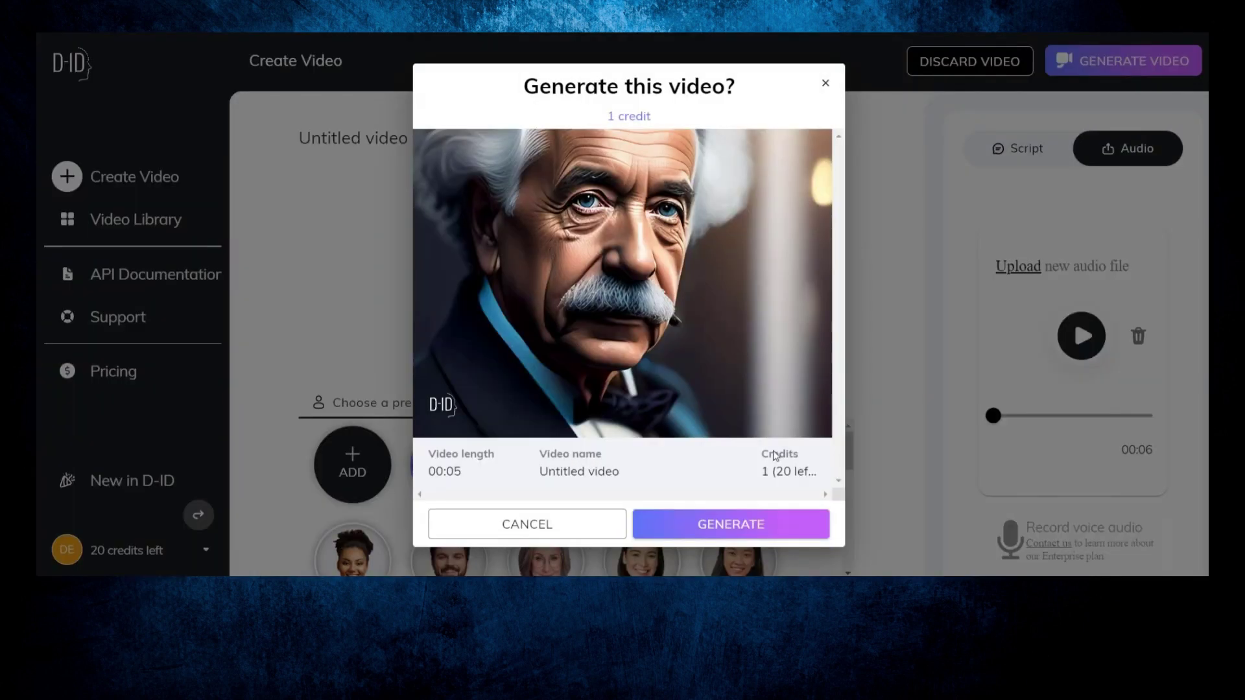
left_click(729, 527)
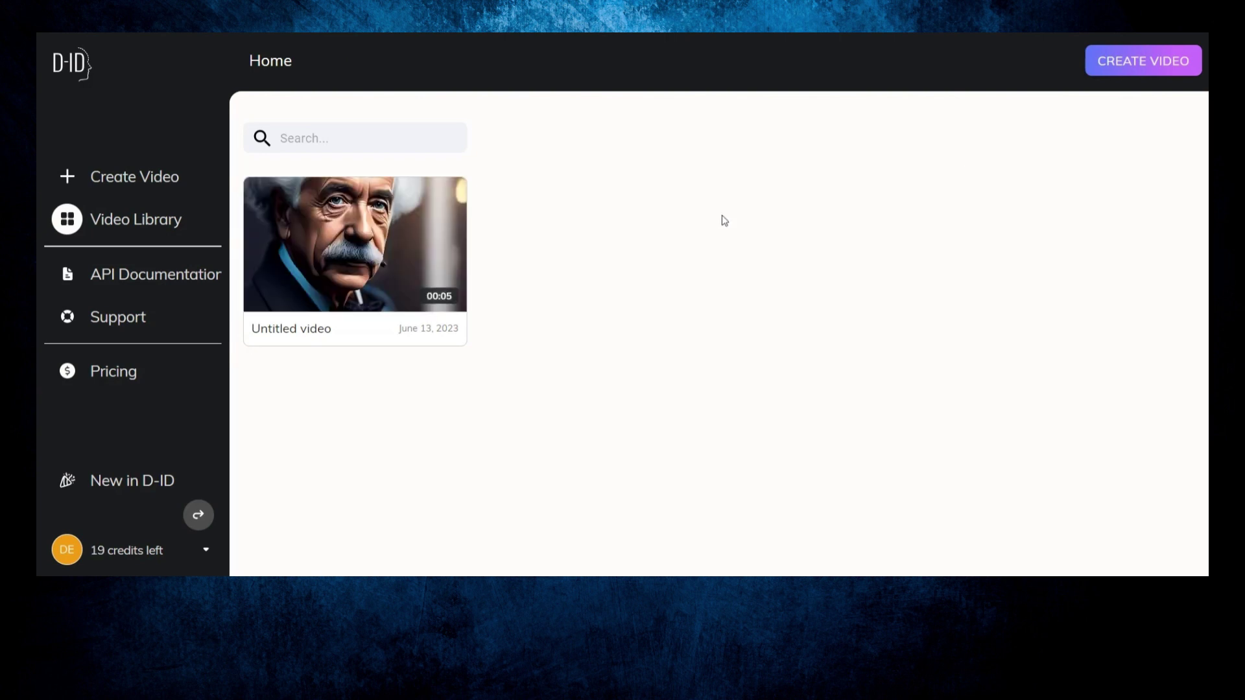
Step: Download the finished Einstein video as Untitled video (2).mp4 and open it
left_click(365, 250)
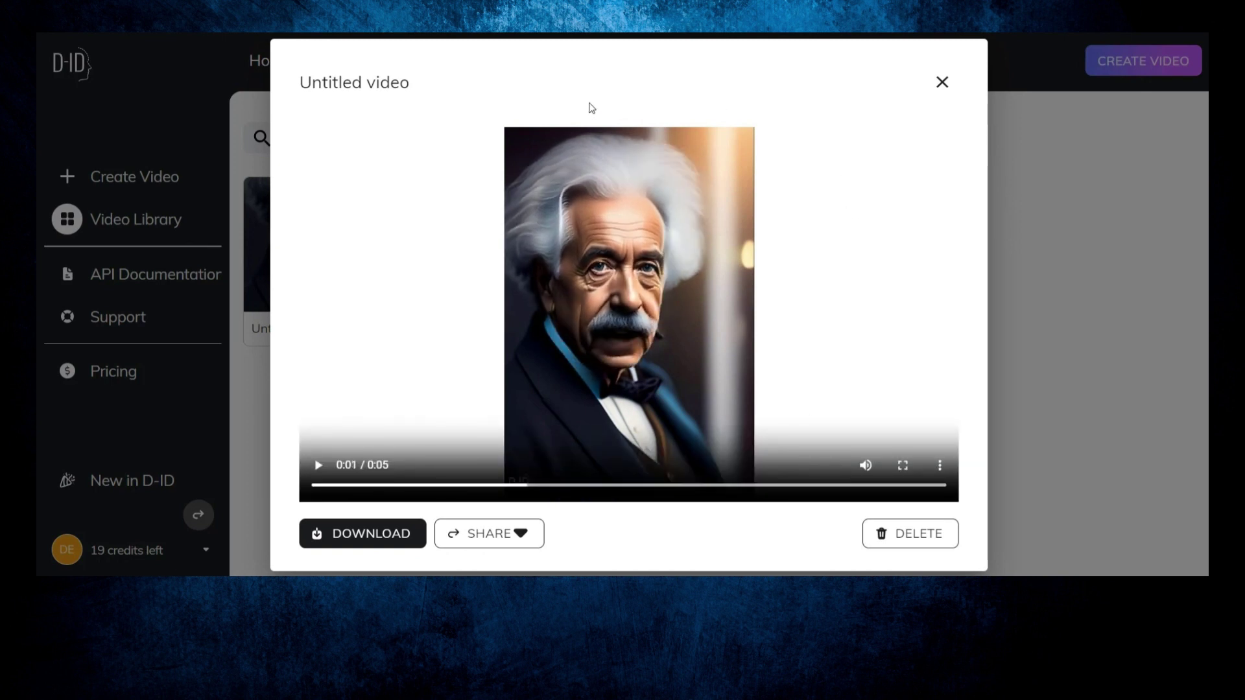
left_click(358, 535)
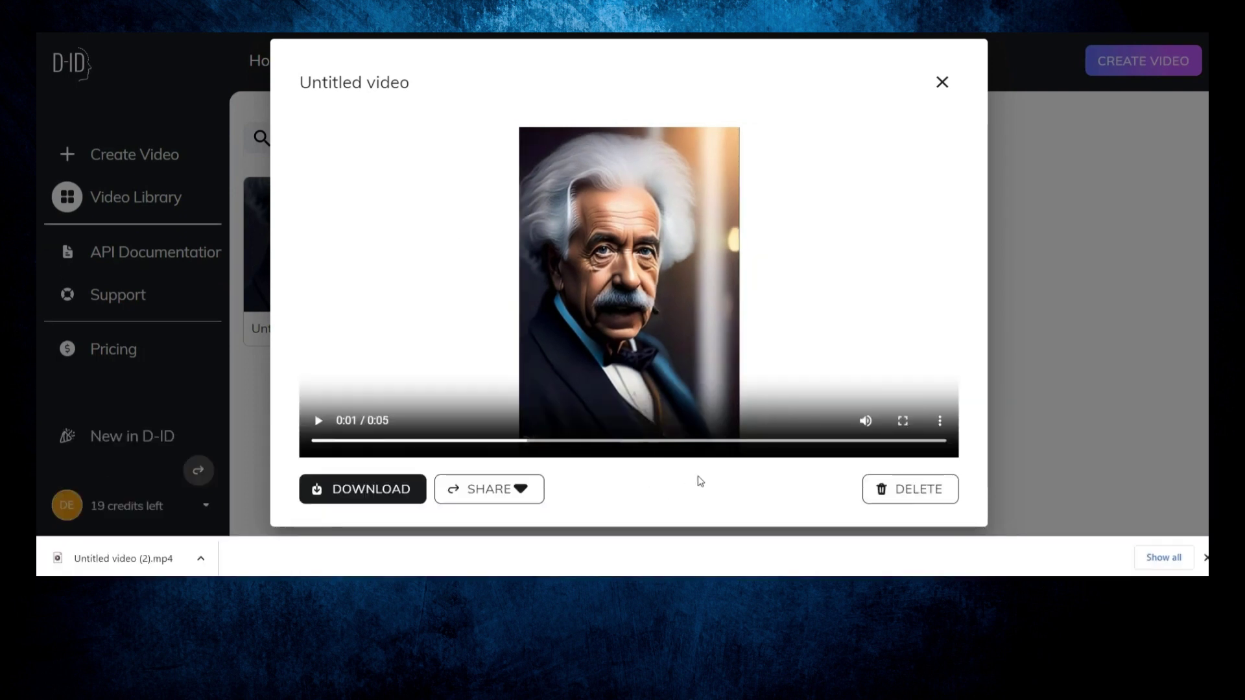
left_click(198, 548)
left_click(217, 457)
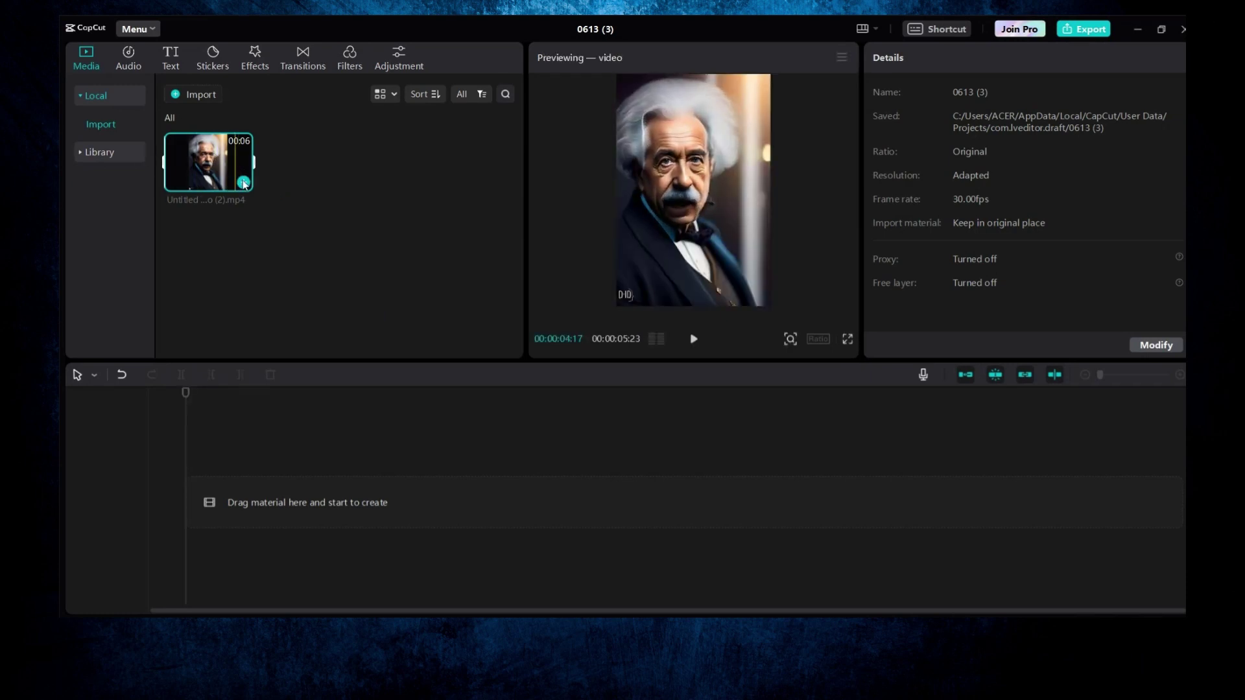
Step: Put the Einstein clip on the CapCut timeline and set the canvas ratio to 9:16
left_click_drag(219, 181, 194, 505)
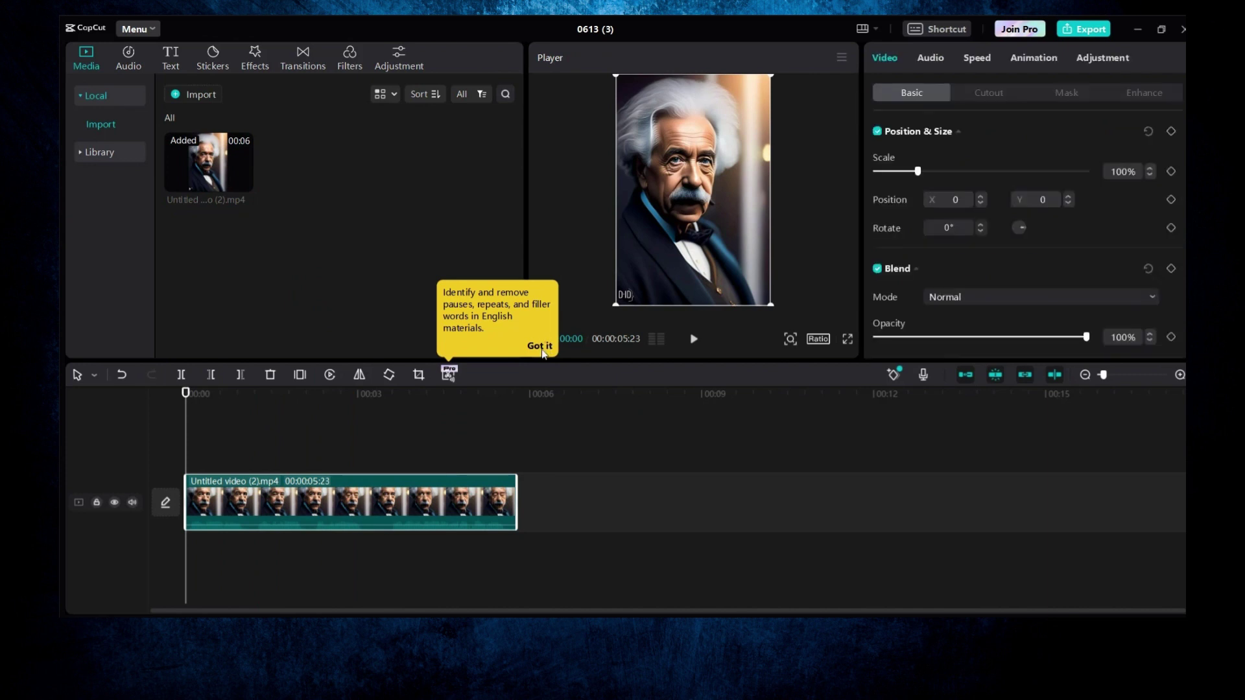
left_click(541, 346)
left_click_drag(562, 361, 564, 422)
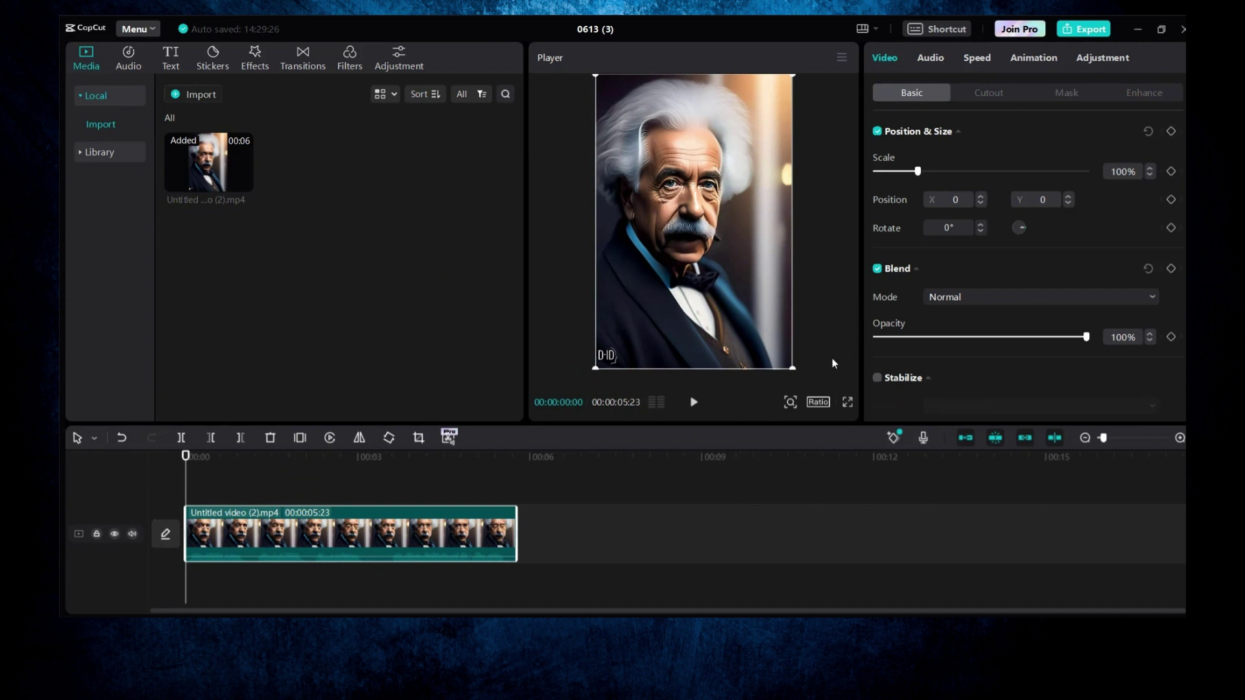
left_click(818, 403)
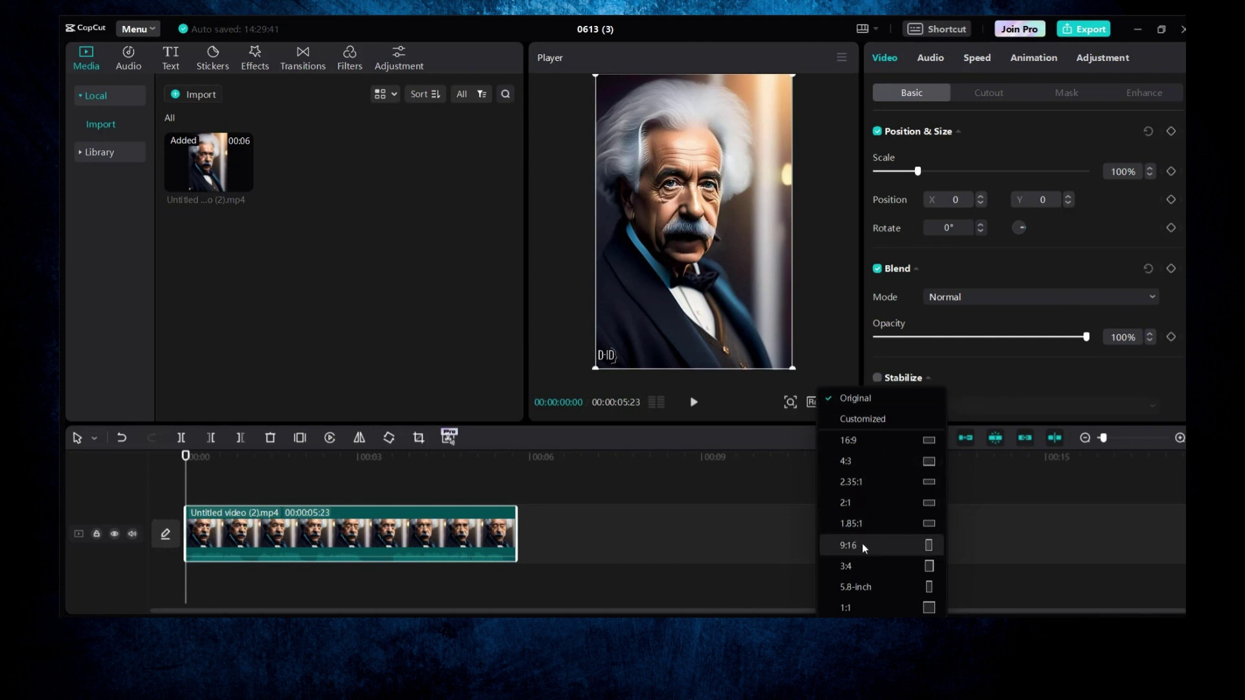
left_click(864, 548)
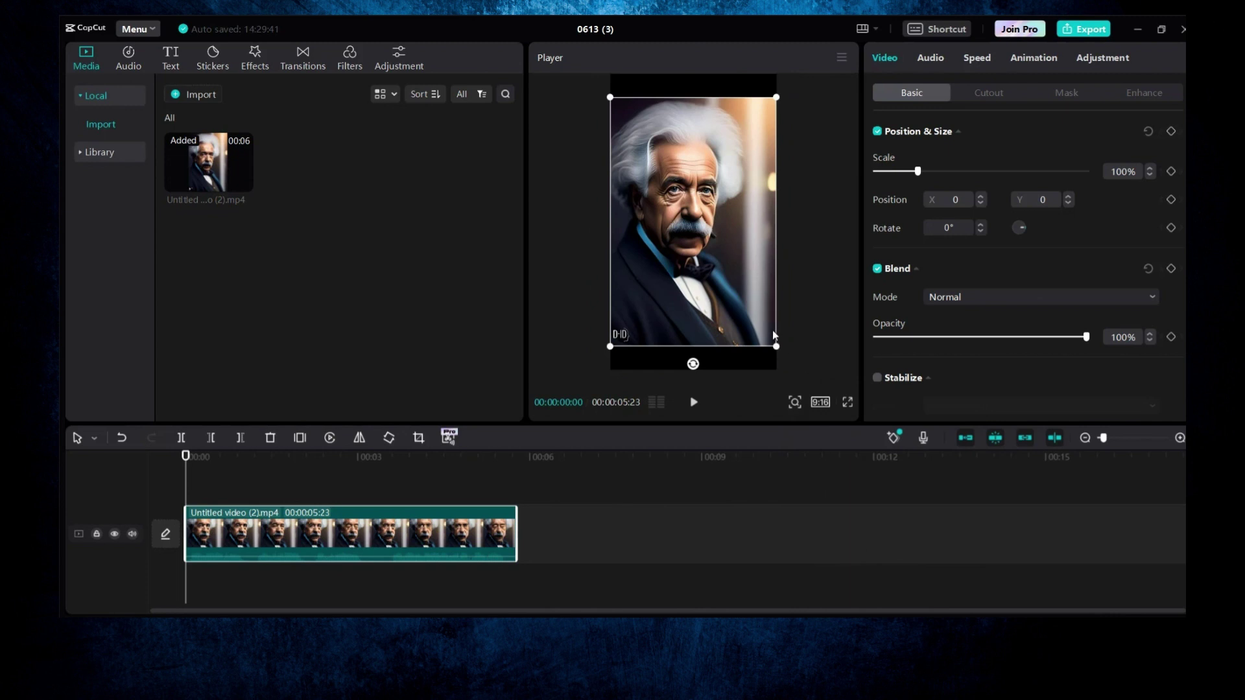
Step: Scale the Einstein clip up to 135% so it fills the 9:16 frame
mouse_move(777, 350)
left_mouse_down()
mouse_move(797, 373)
mouse_move(787, 361)
left_mouse_up()
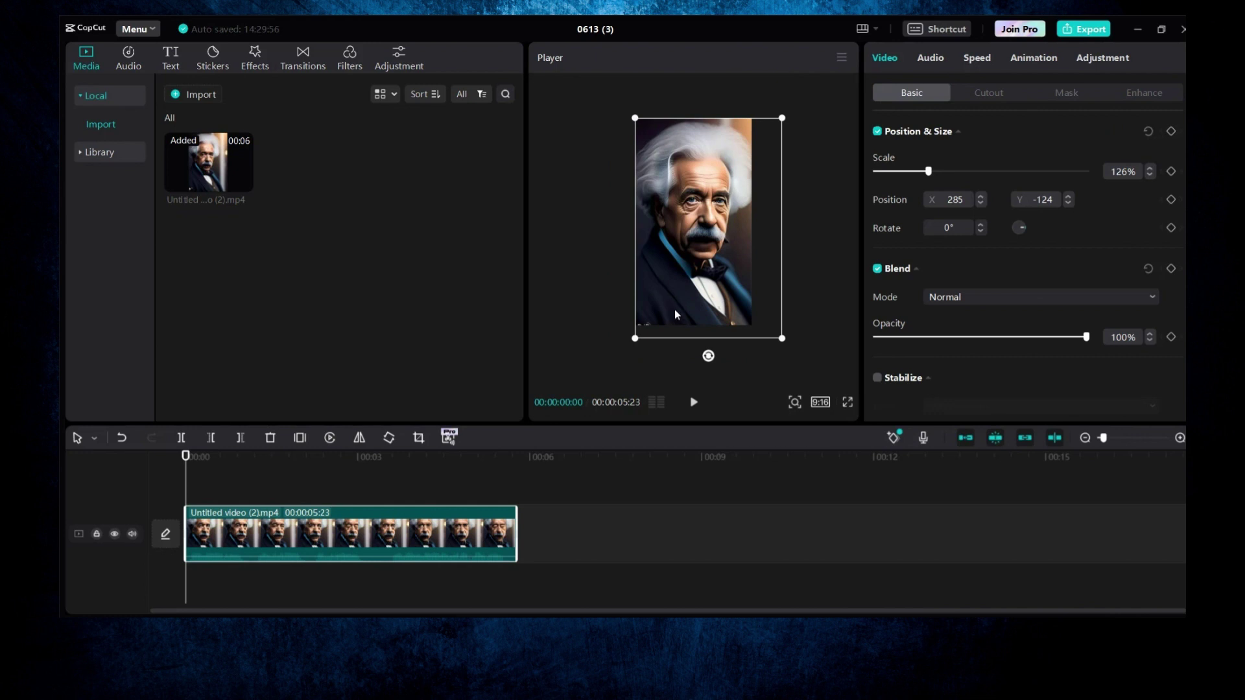
left_click_drag(636, 343, 632, 349)
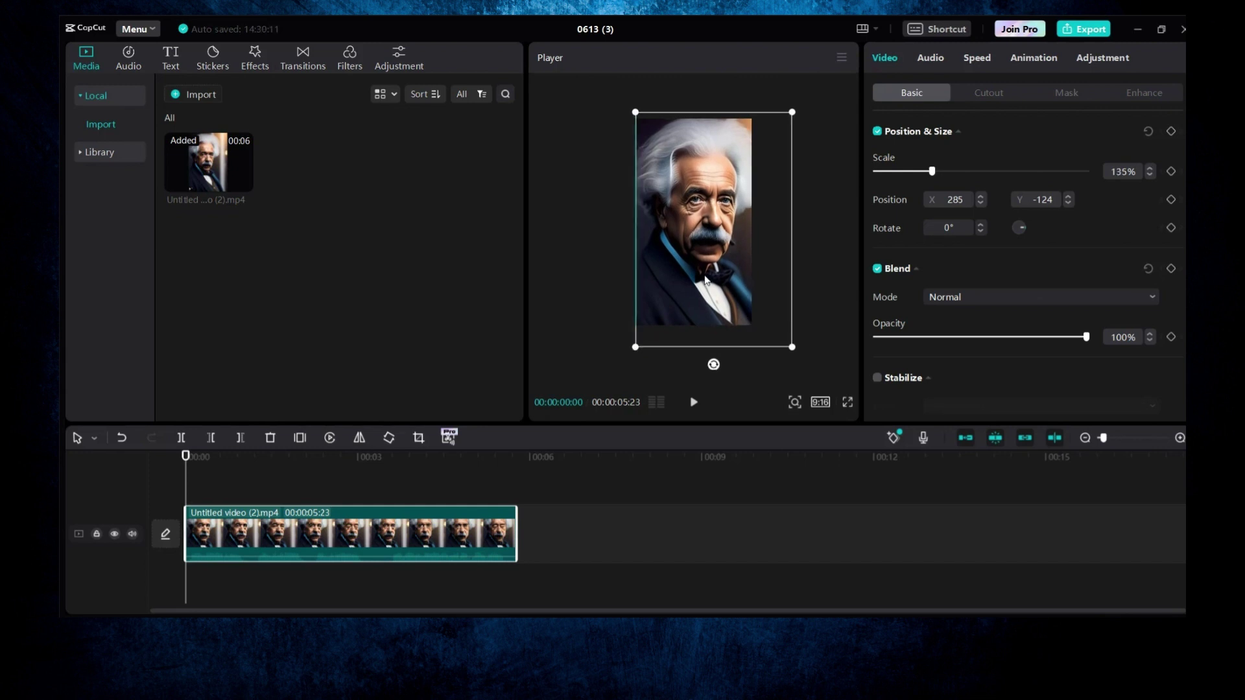
left_click(616, 263)
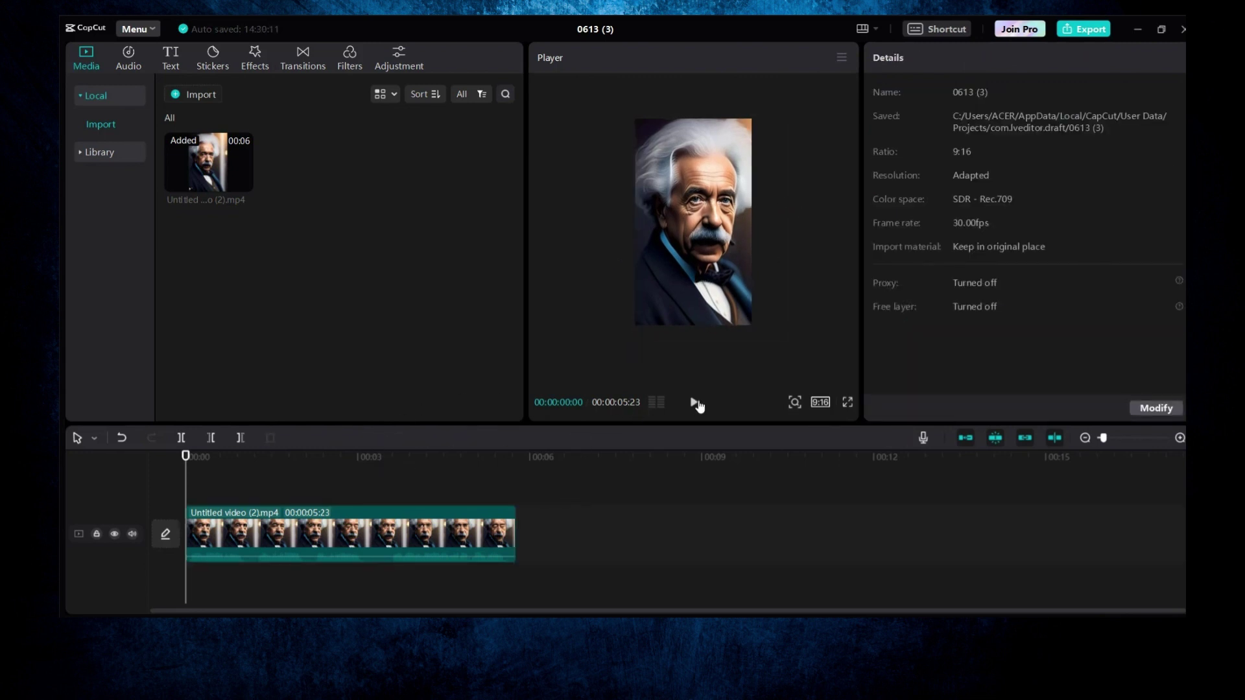
Step: Enlarge the player, preview the clip, and return the playhead to the start
left_click_drag(702, 423, 699, 446)
left_click(693, 424)
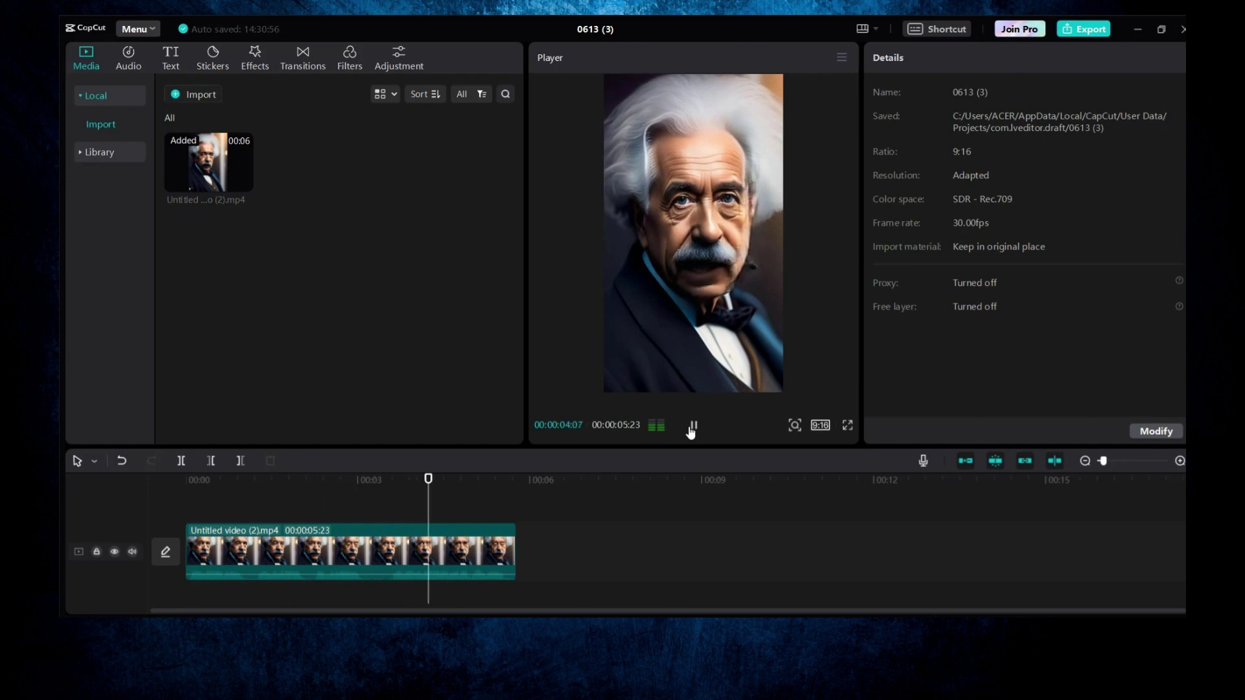
left_click(678, 257)
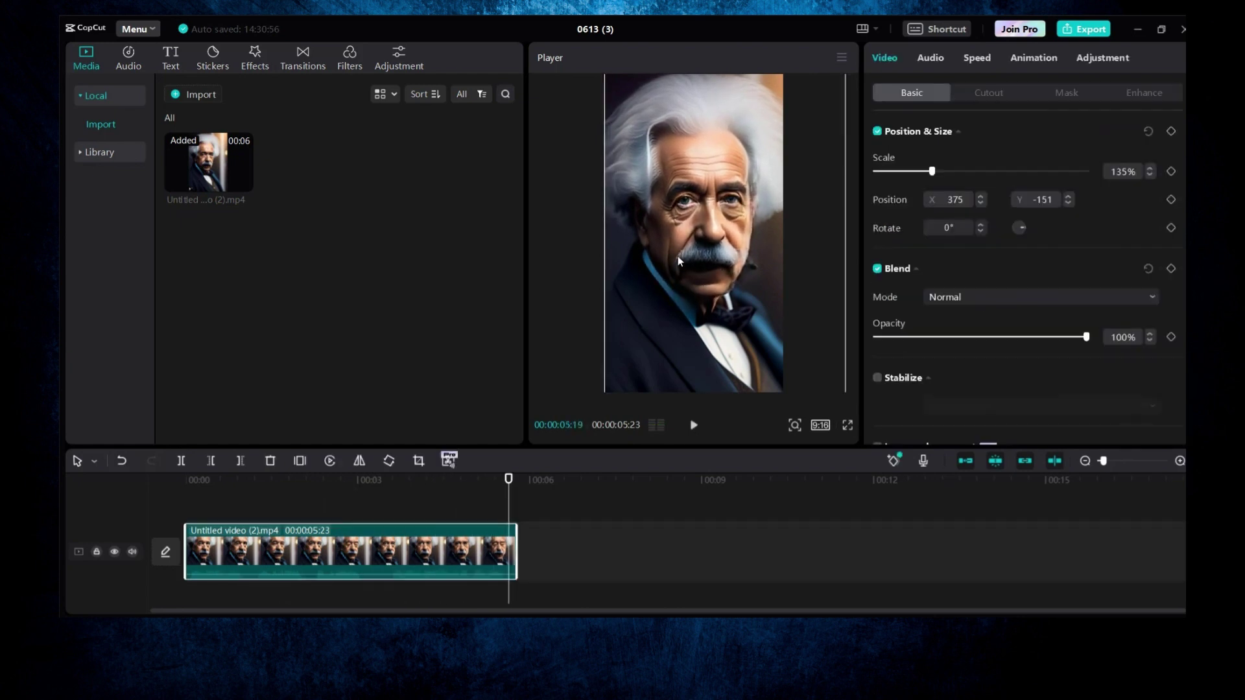
left_click(570, 266)
left_click(355, 480)
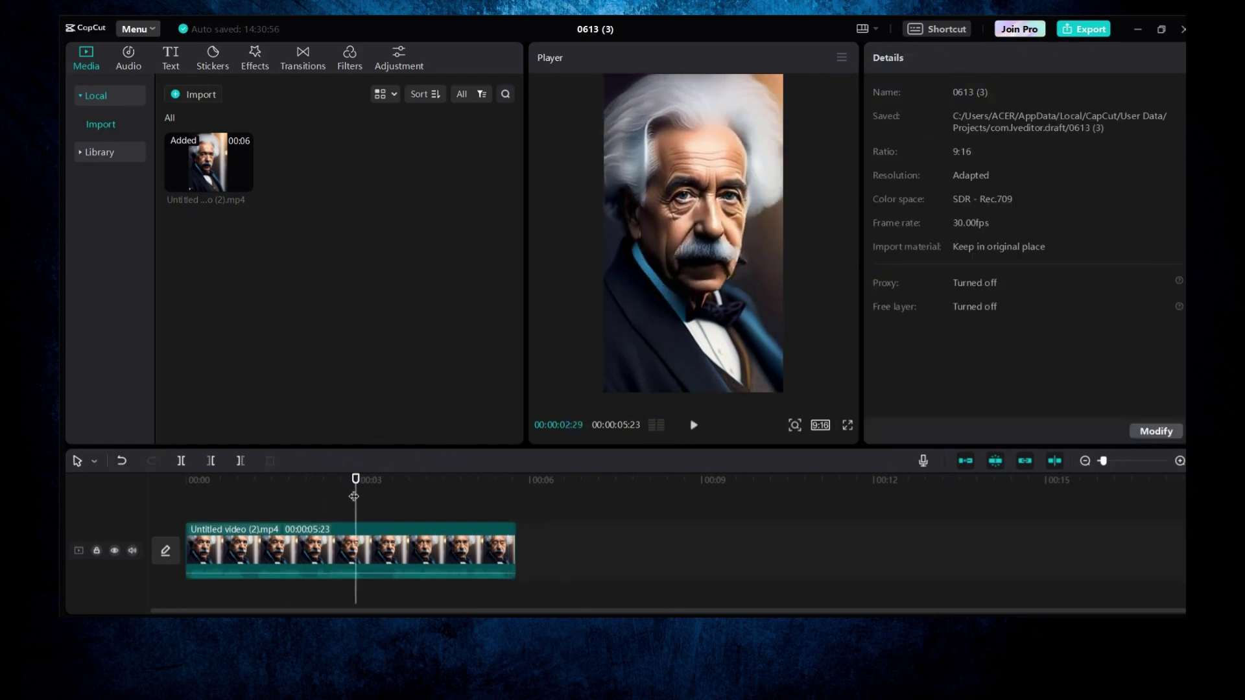
left_click(184, 481)
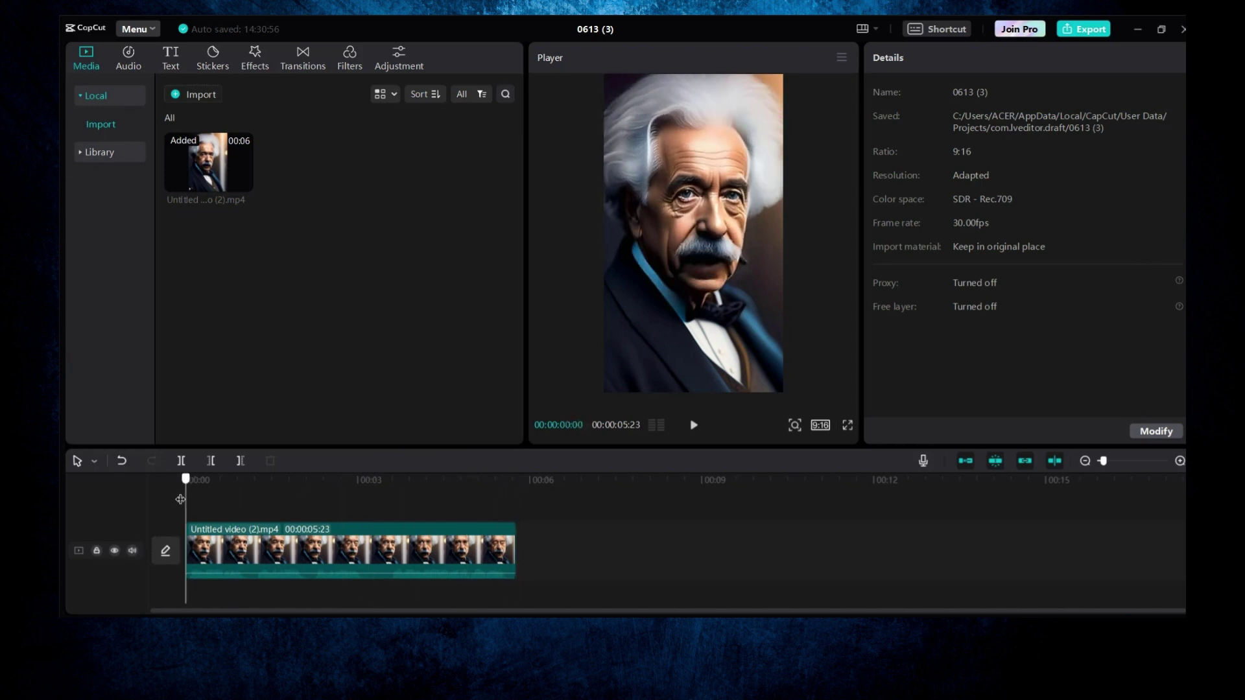
left_click(281, 548)
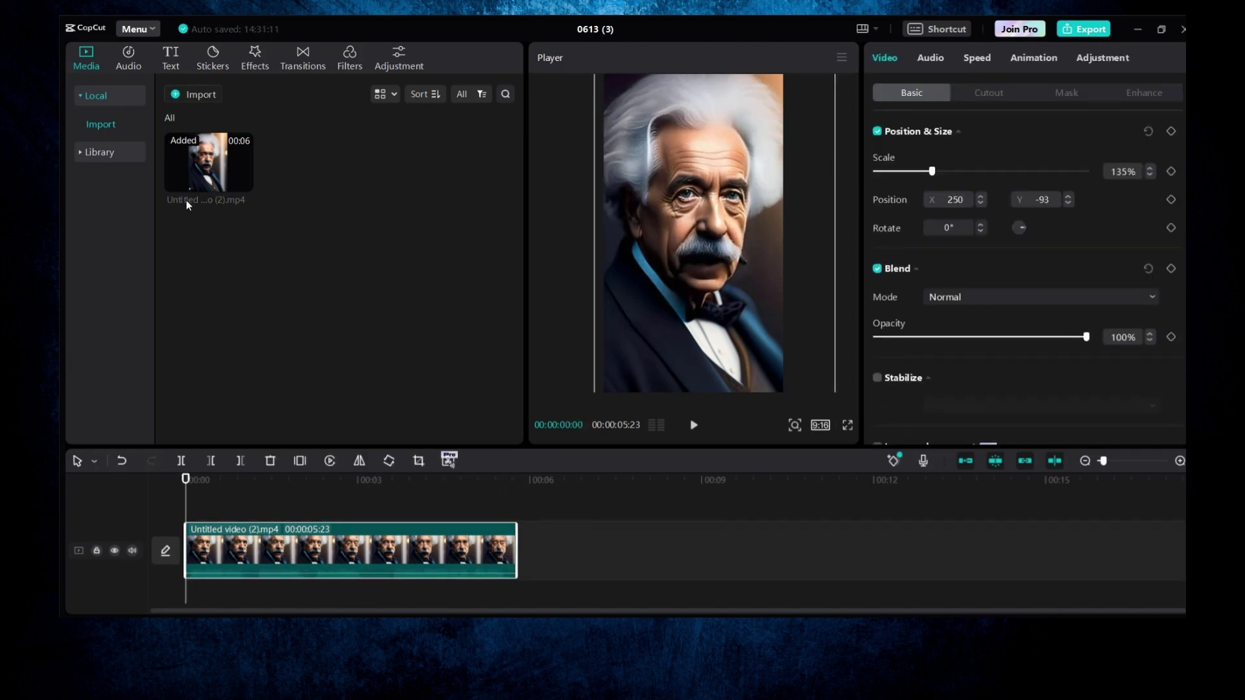
Step: Generate English auto-captions from the clip's speech
left_click(171, 61)
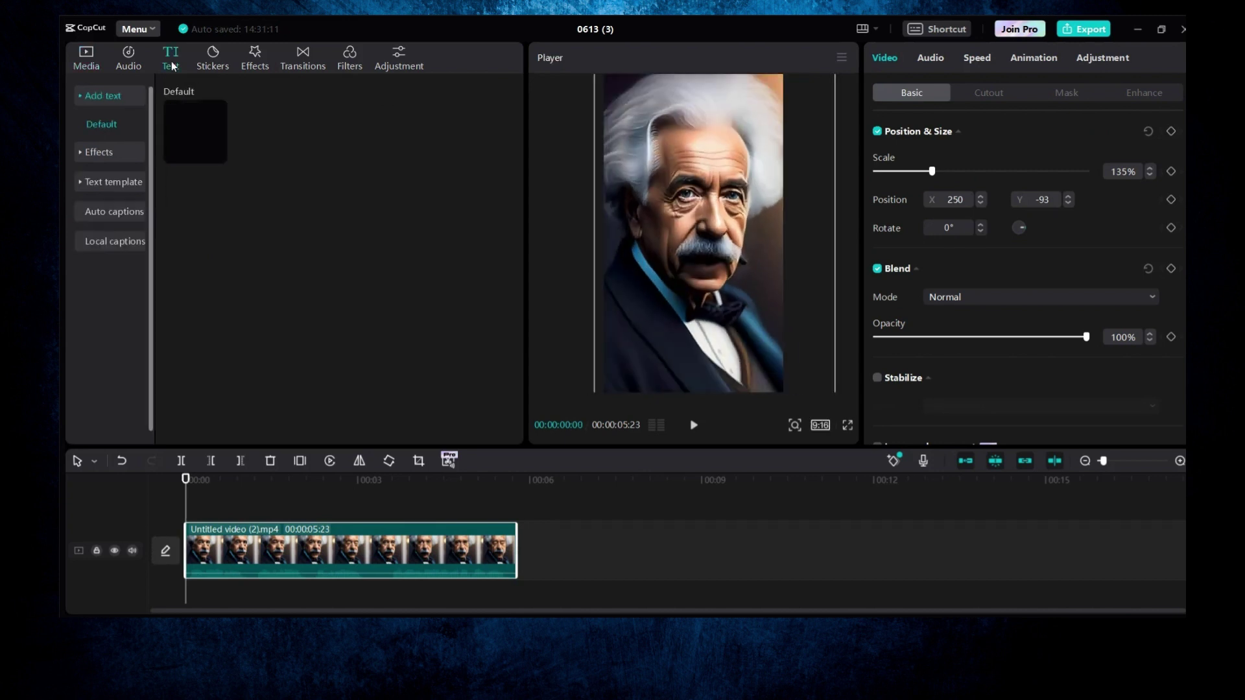
left_click(109, 212)
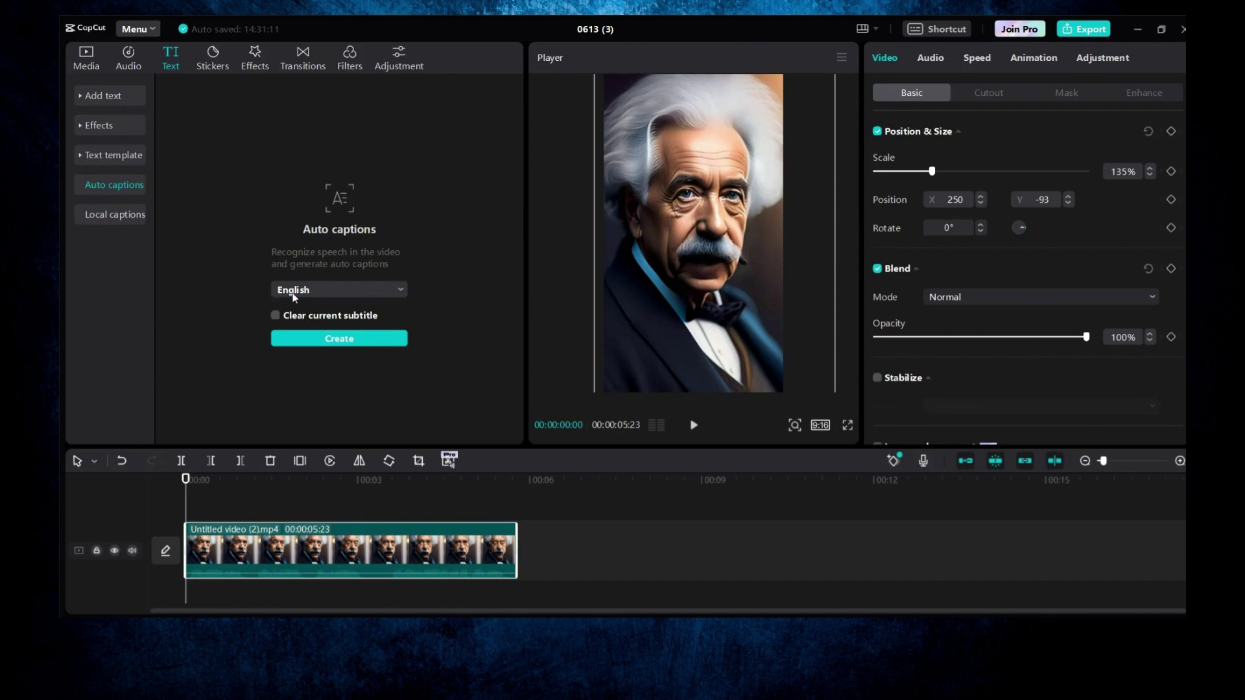
left_click(338, 339)
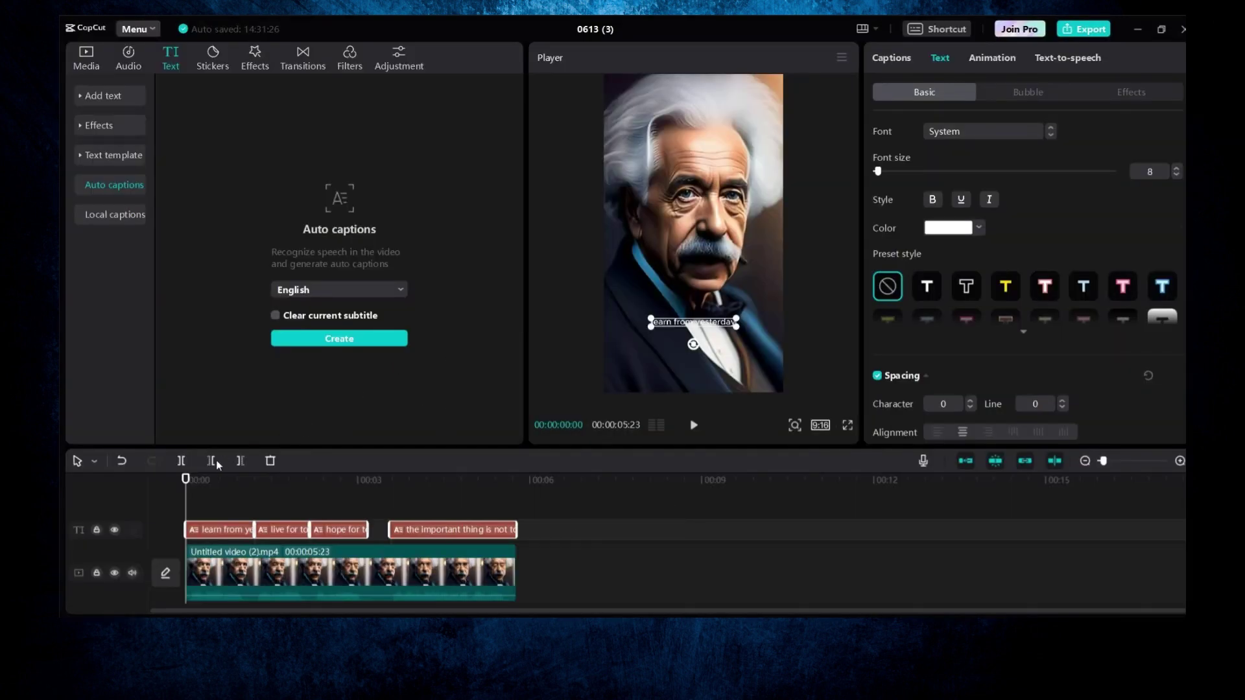
left_click_drag(186, 481, 202, 484)
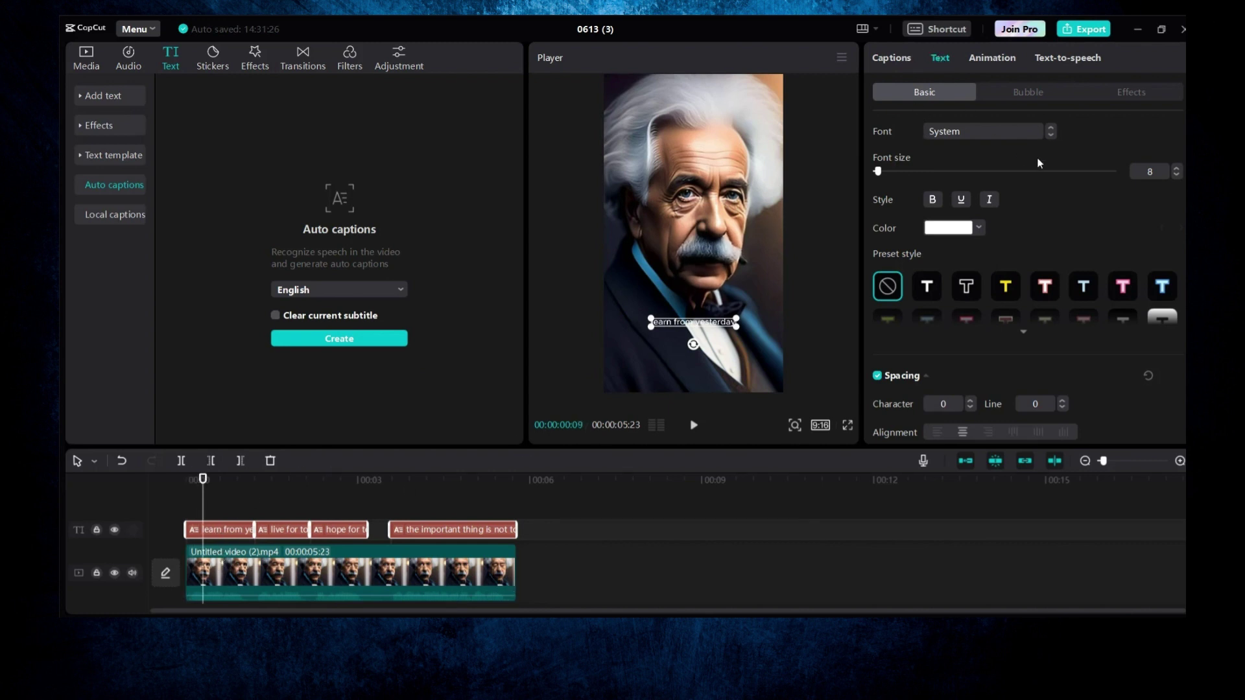
Step: Set all captions to the AvenirNext font at size 18
left_click(996, 135)
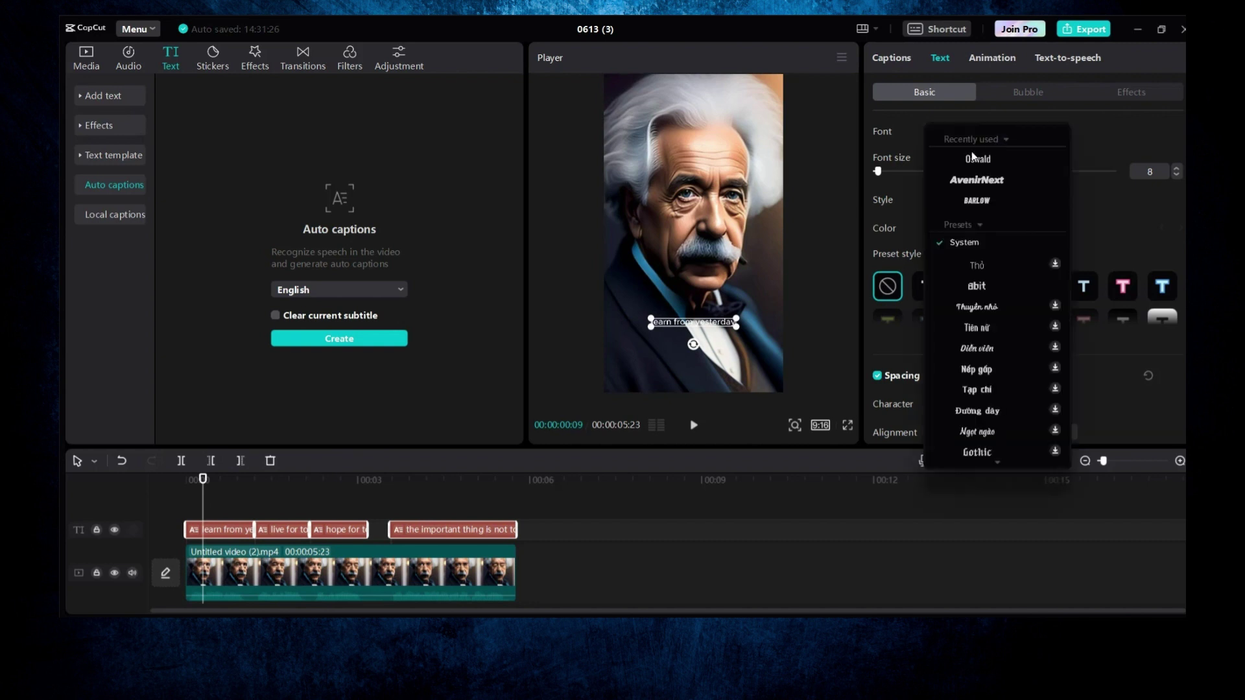
left_click(972, 180)
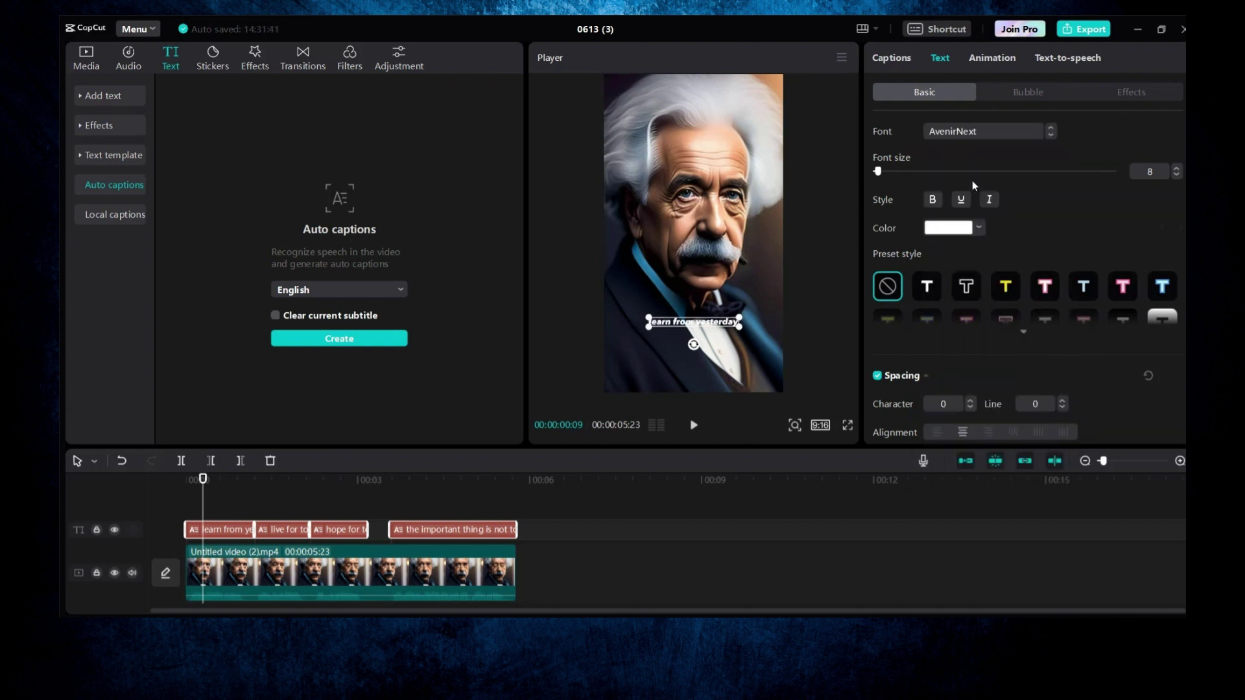
left_click(1176, 168)
left_click(1177, 170)
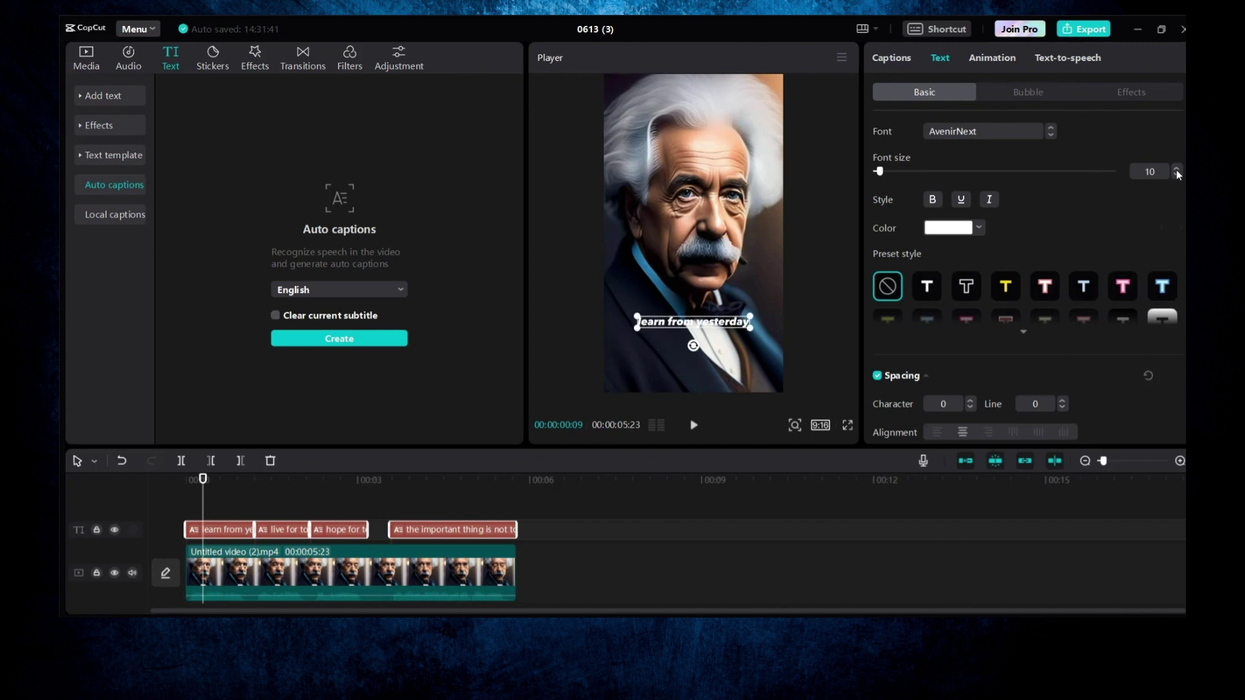
left_click(1176, 170)
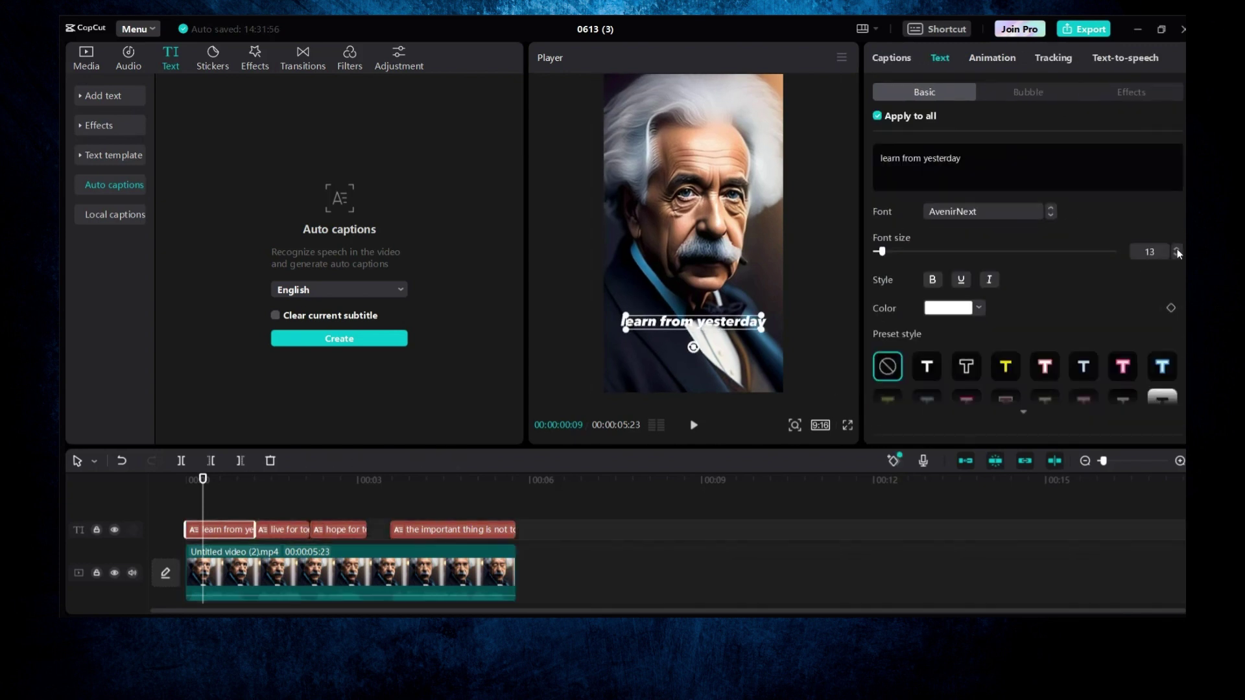
left_click(1177, 249)
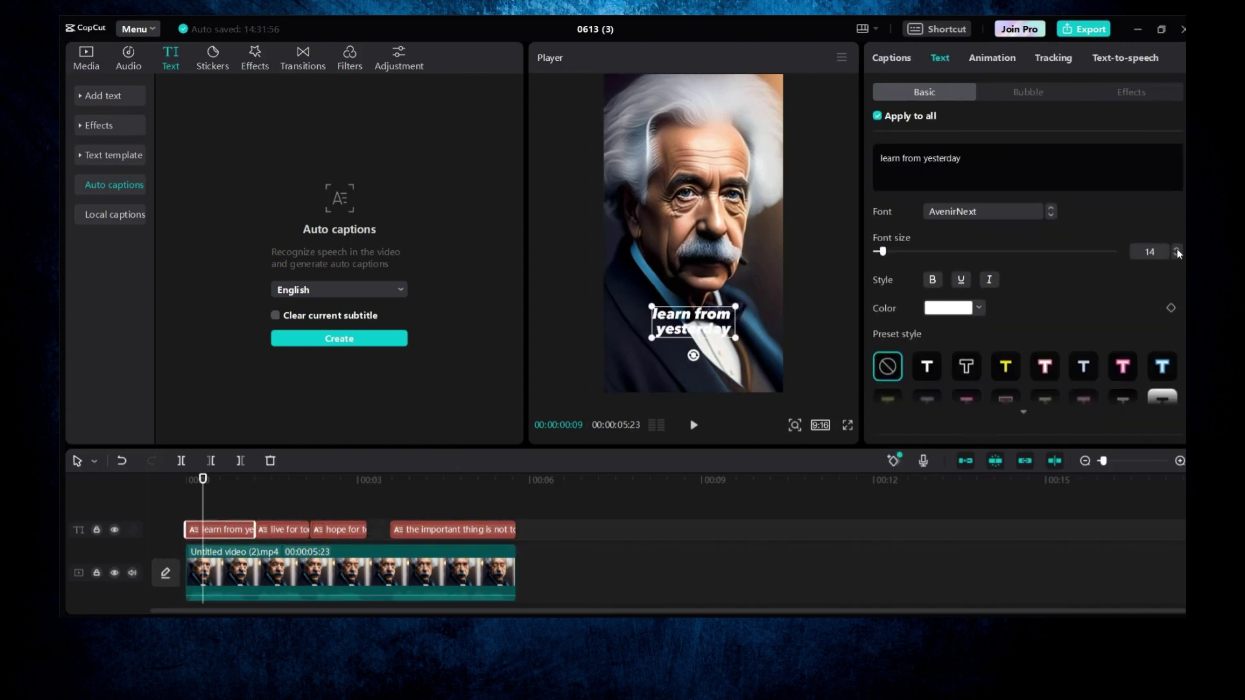
left_click(1177, 249)
left_click(1177, 249)
left_click(1177, 249)
left_click(1177, 249)
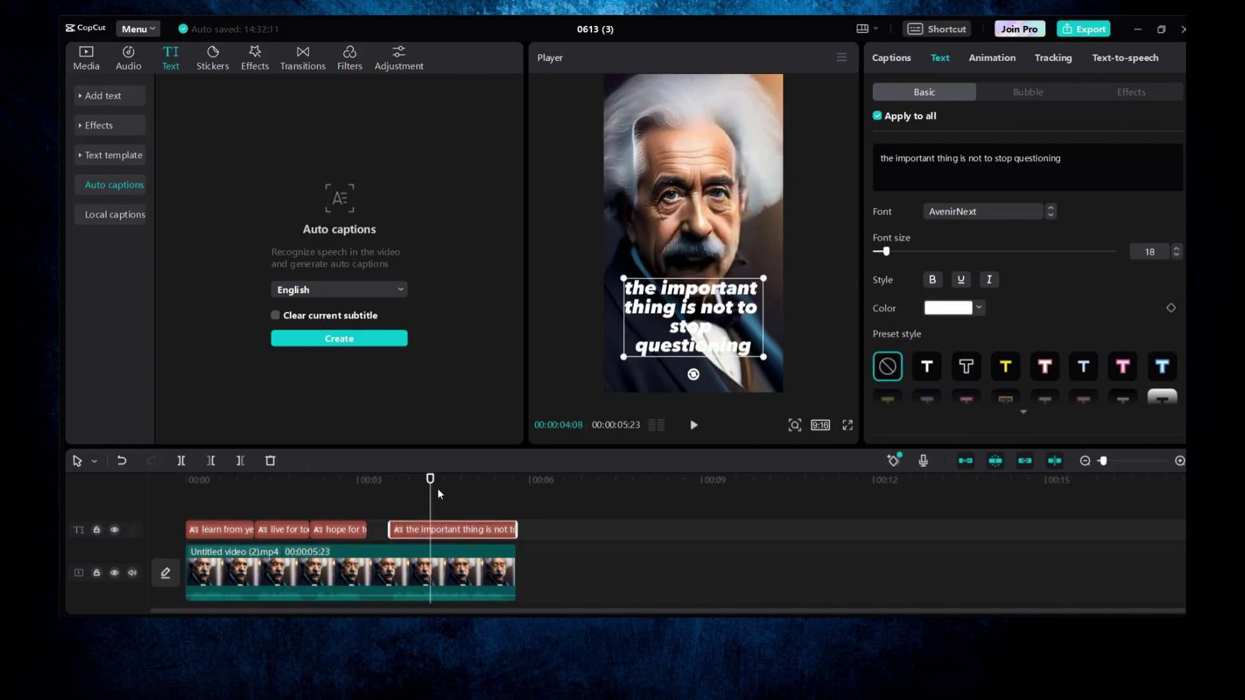
Step: Preview the last caption, then select it with the playhead at about 3.5 seconds
left_click_drag(431, 492, 389, 491)
key("space")
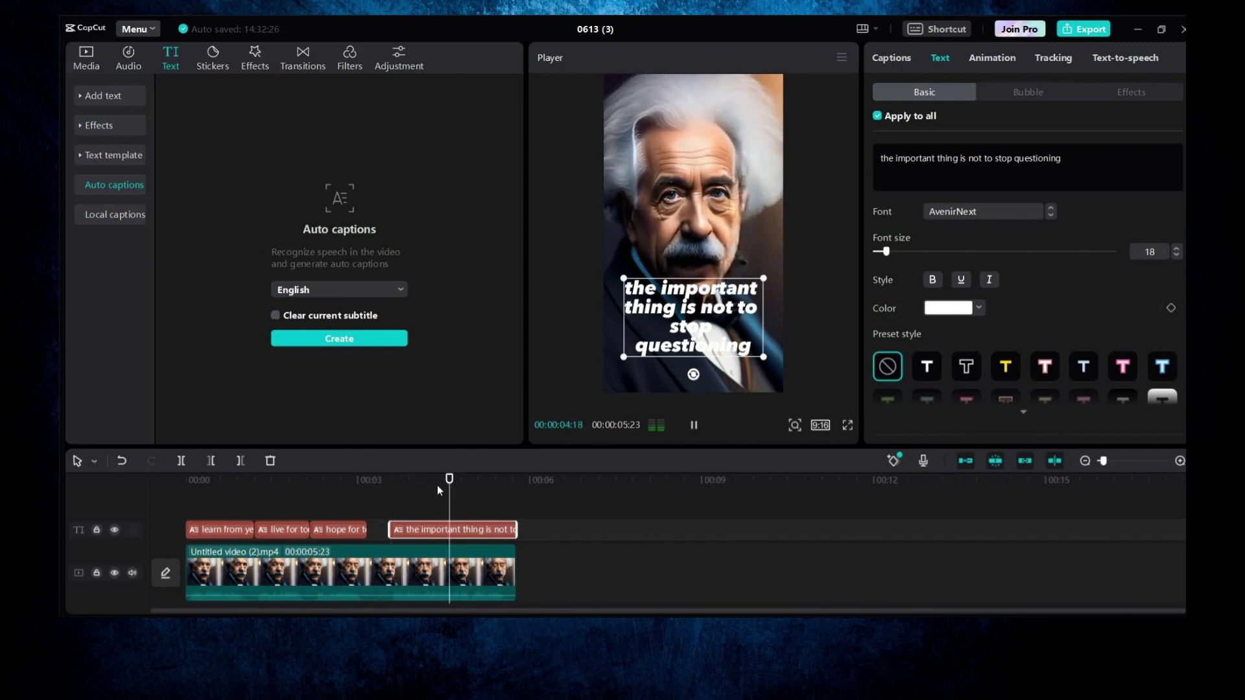
key("space")
left_click_drag(470, 491, 430, 485)
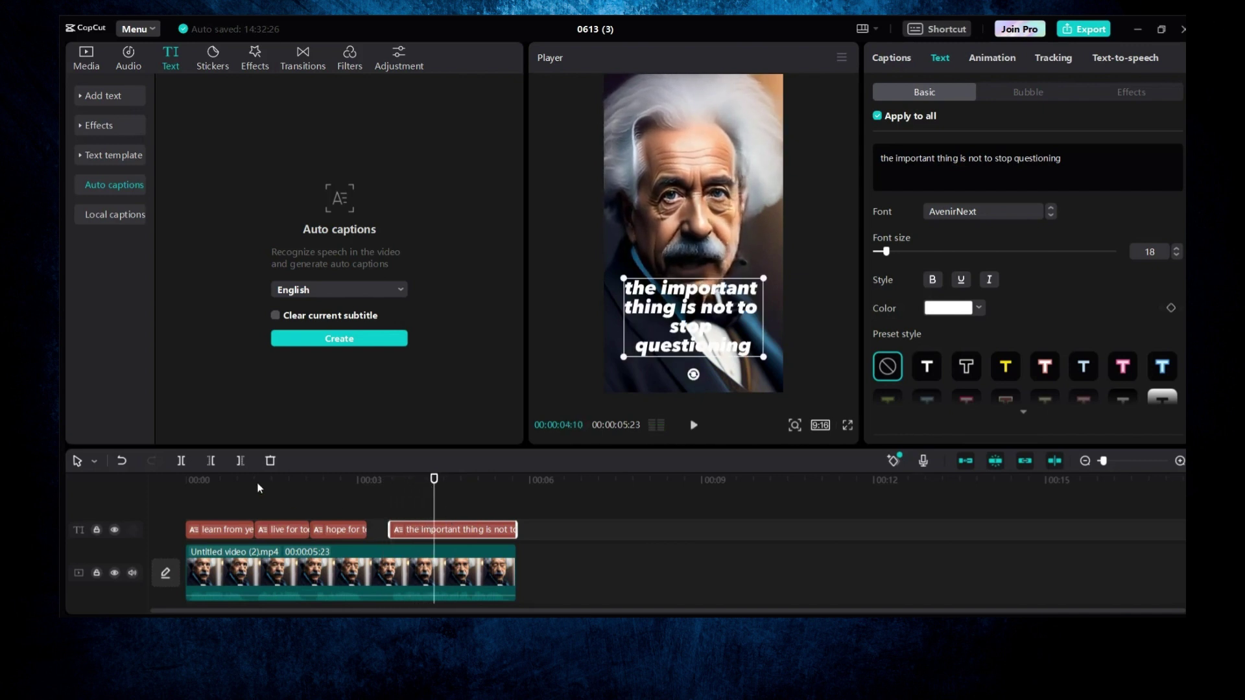
left_click(183, 460)
Step: Split the last caption at the playhead and delete 'the important thing' from its second part
left_click(393, 480)
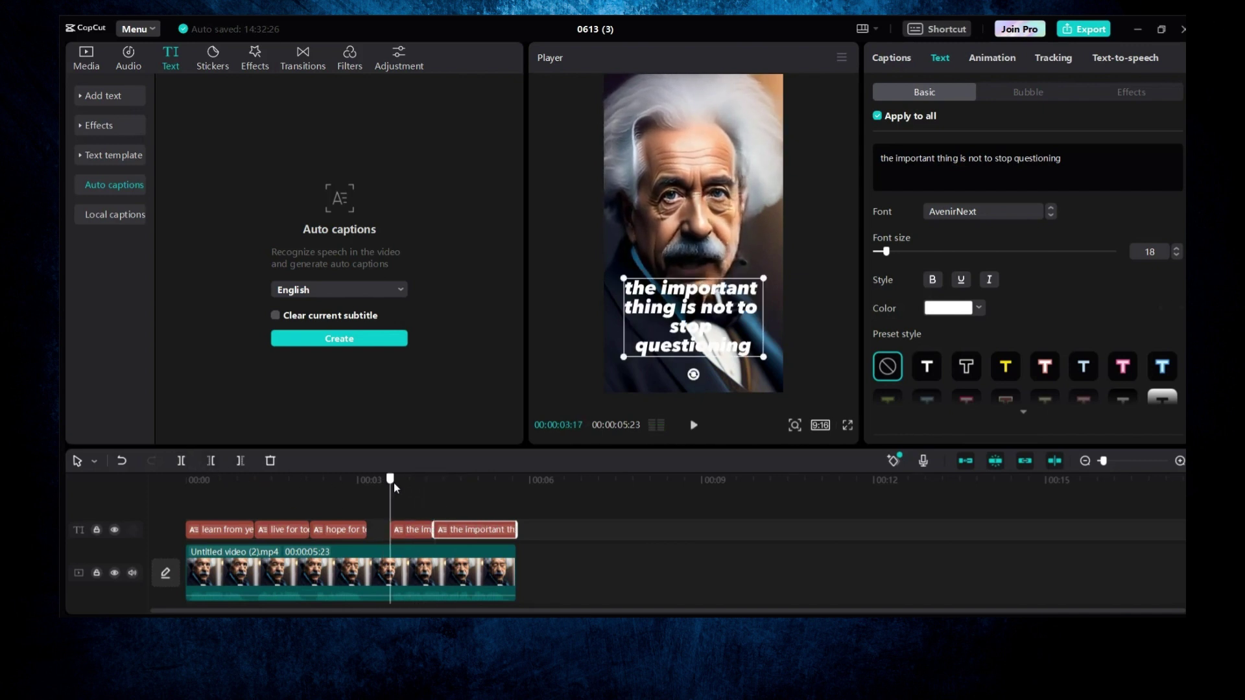
left_click(418, 536)
left_click_drag(626, 288, 712, 325)
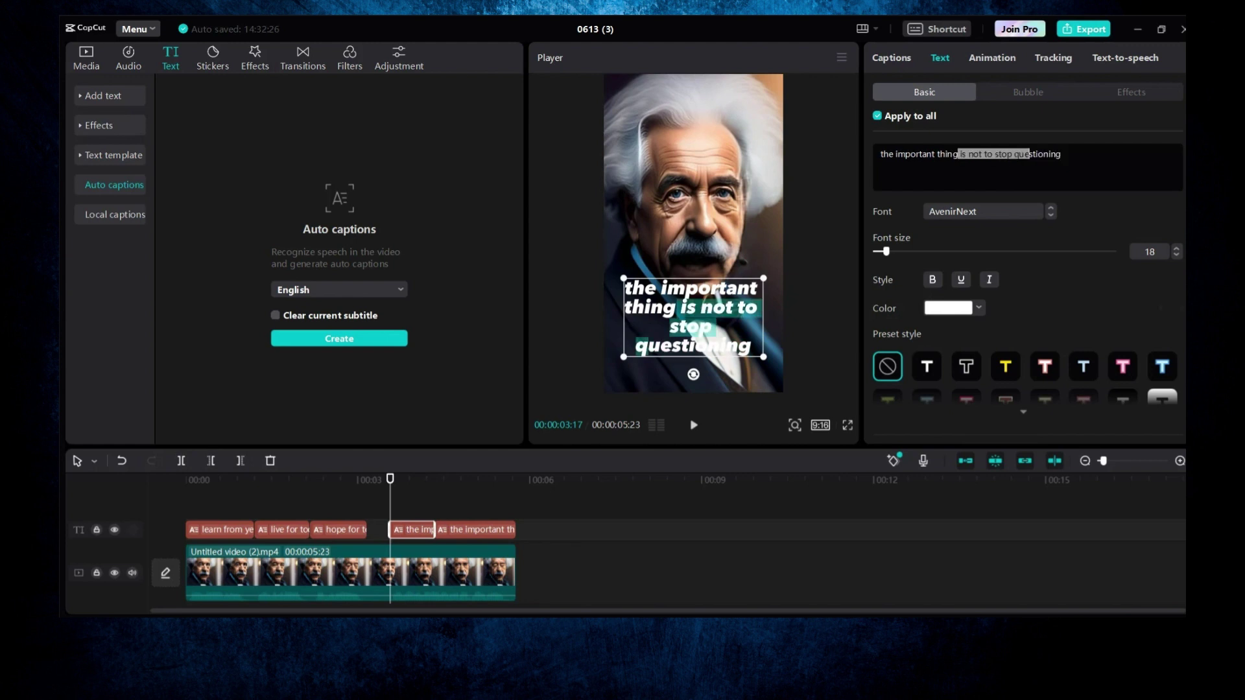
left_click(986, 122)
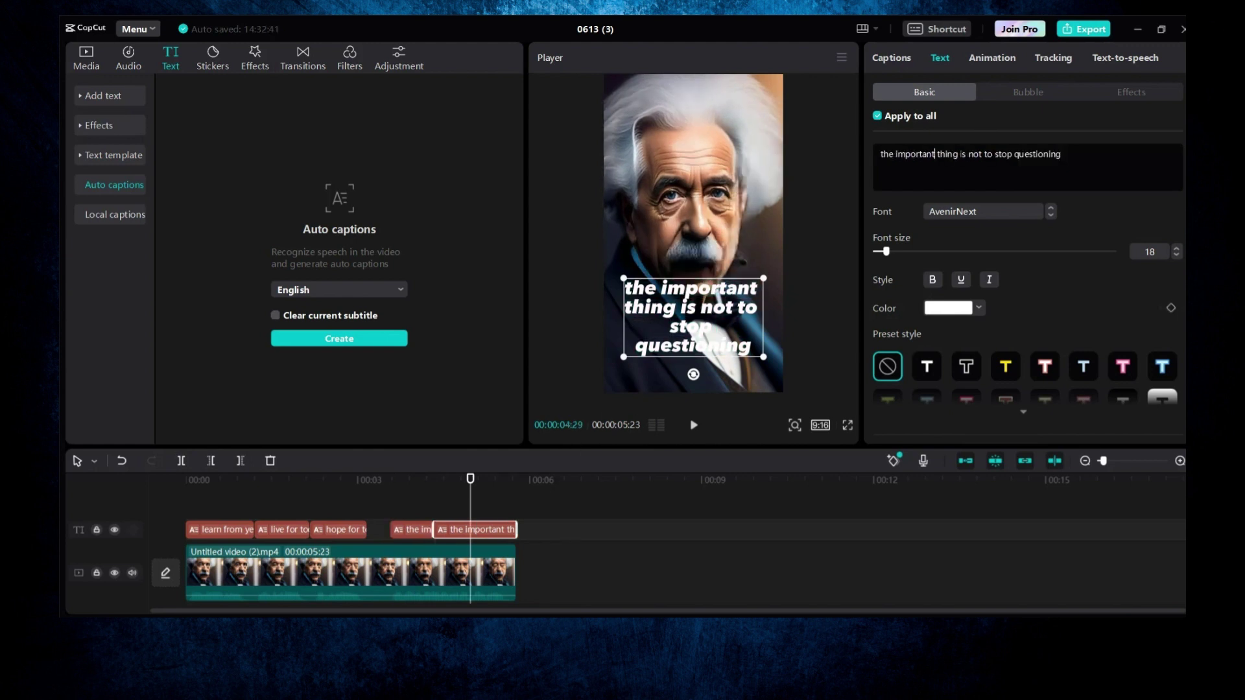
left_click_drag(960, 155, 810, 158)
key("BackSpace")
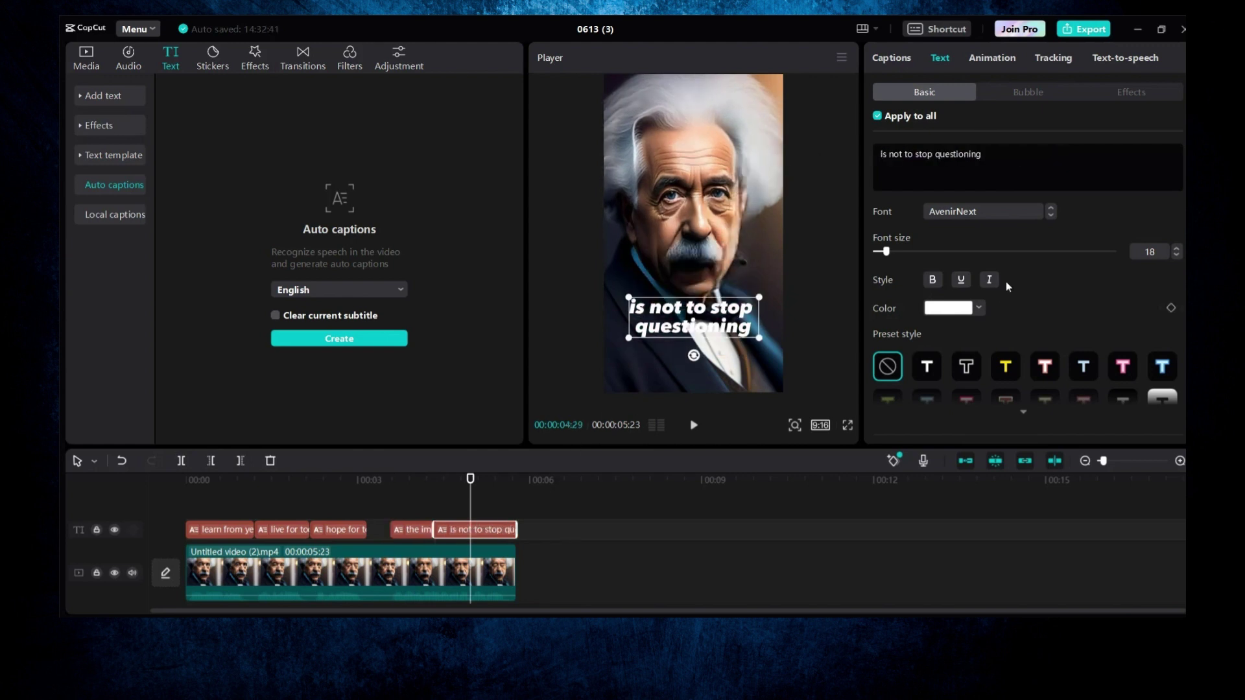
Step: Scrub through the captions to check them and select the first caption
left_click(467, 511)
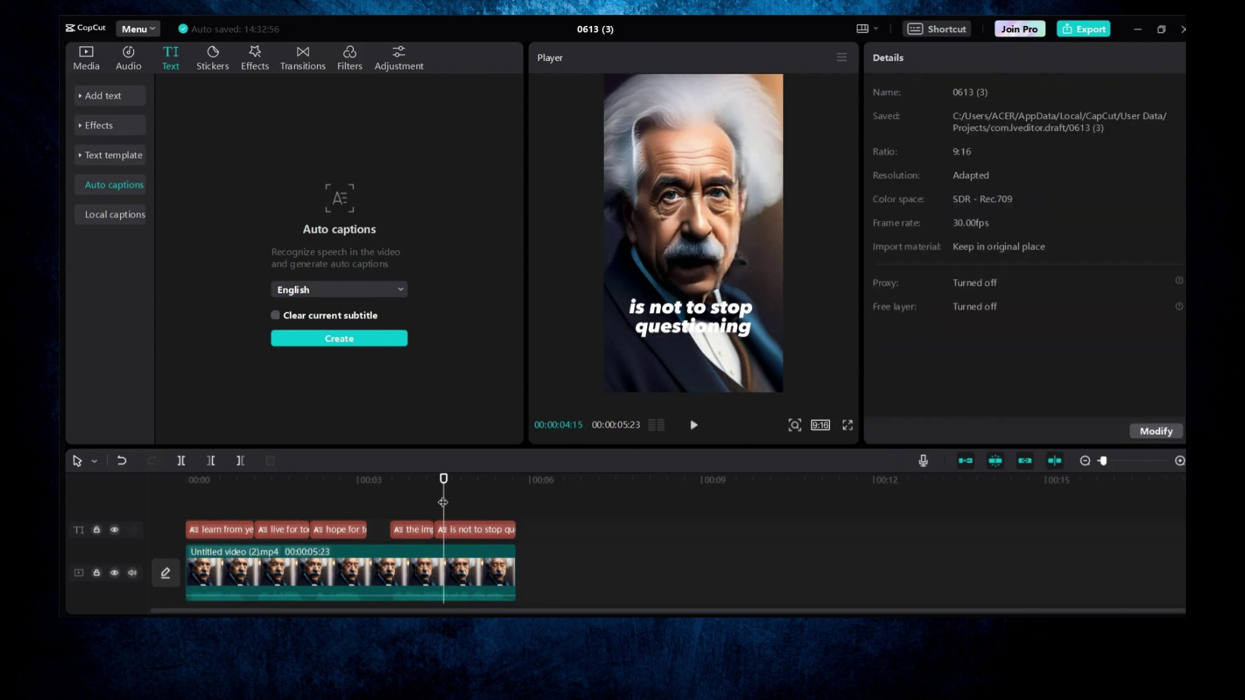
left_click_drag(294, 489, 233, 507)
left_click(226, 529)
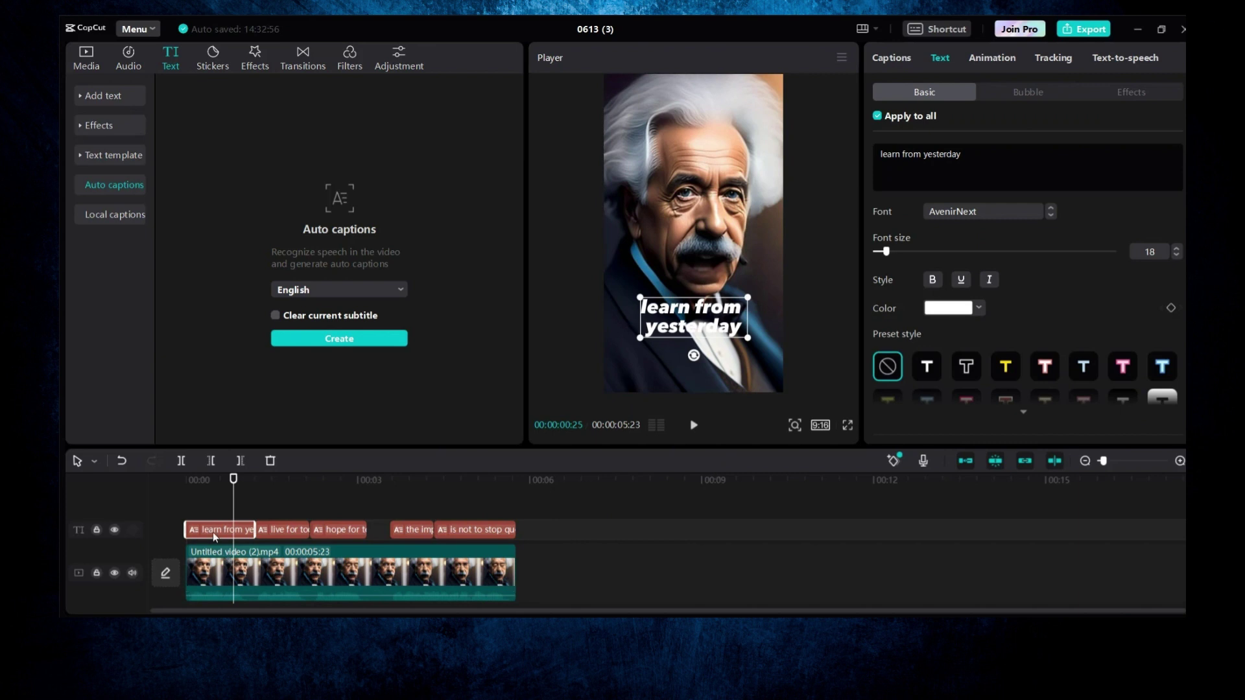
Step: Apply an ART text effect to all captions and bring up the caption animation presets
left_click(1126, 95)
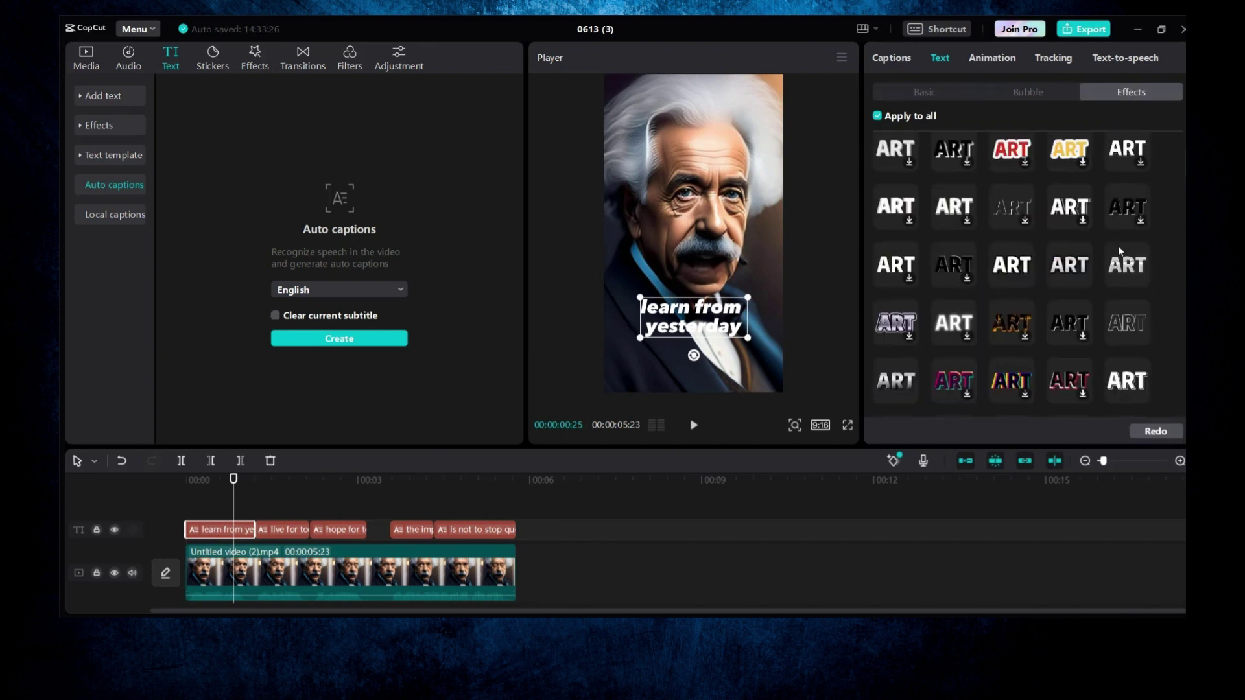
scroll(1011, 278, "down", 1)
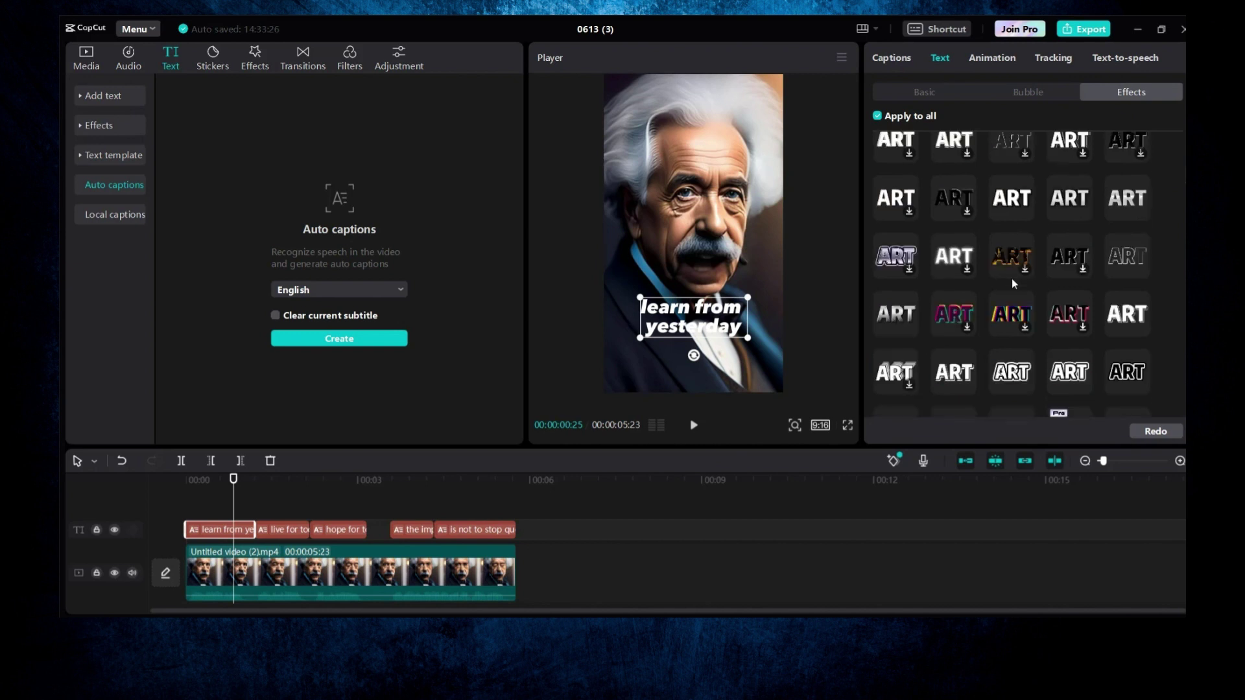
left_click(893, 201)
left_click(157, 485)
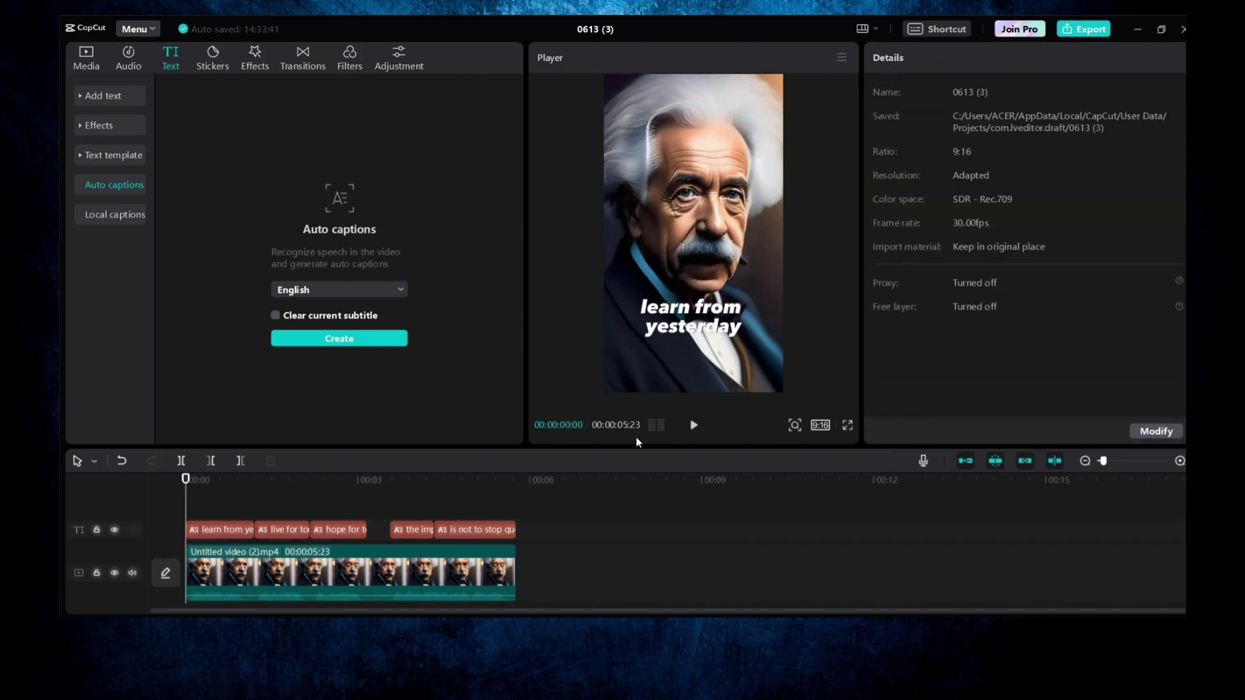
left_click(214, 500)
left_click(237, 530)
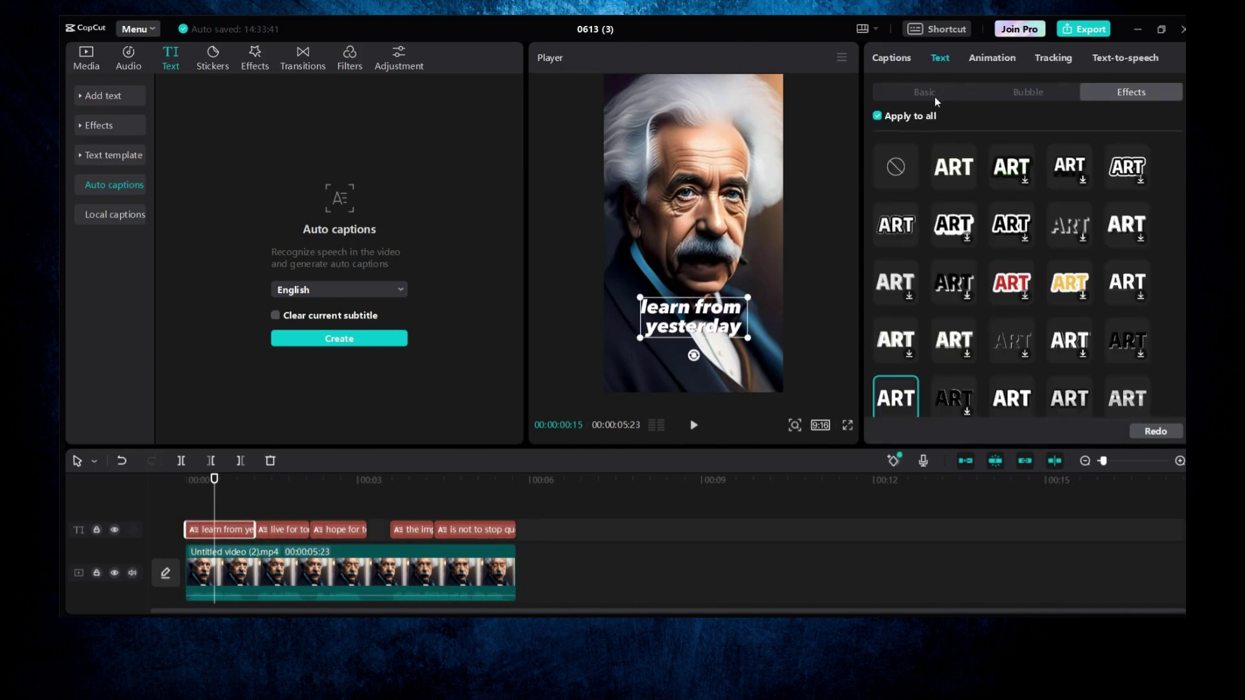
left_click(989, 57)
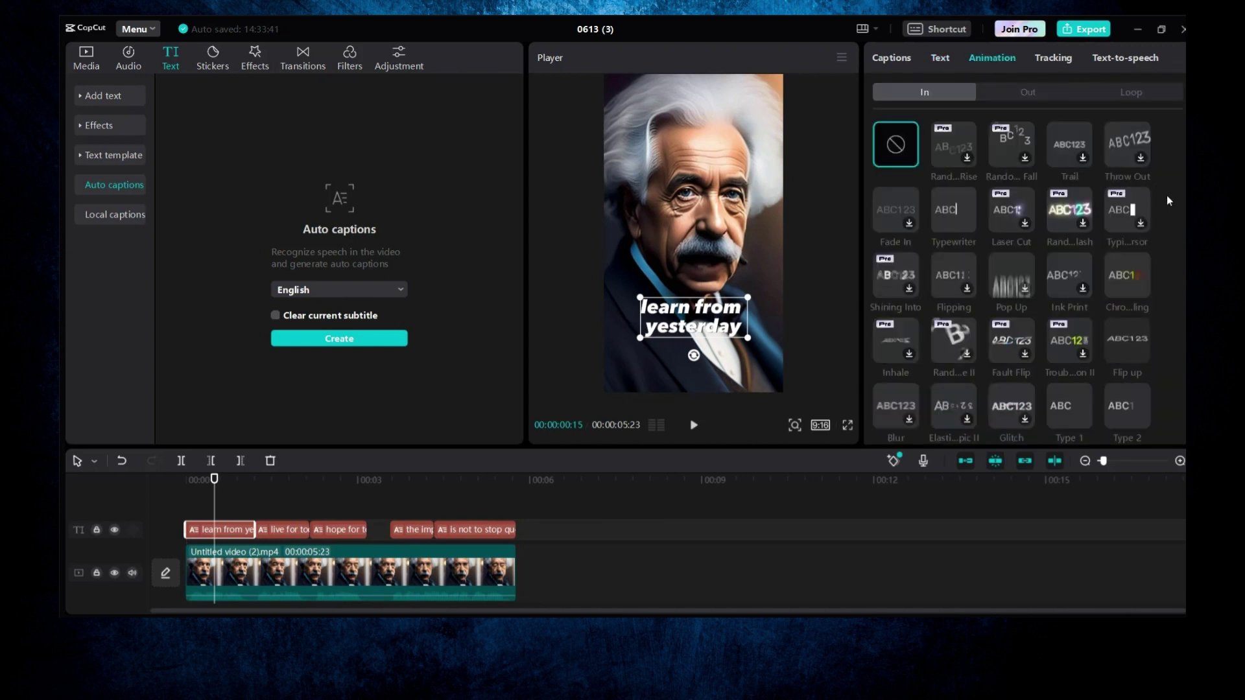
Step: Apply the Laser Cut entrance, preview, and check 'live for today' and 'hope for tomorrow' animations
left_click(1006, 215)
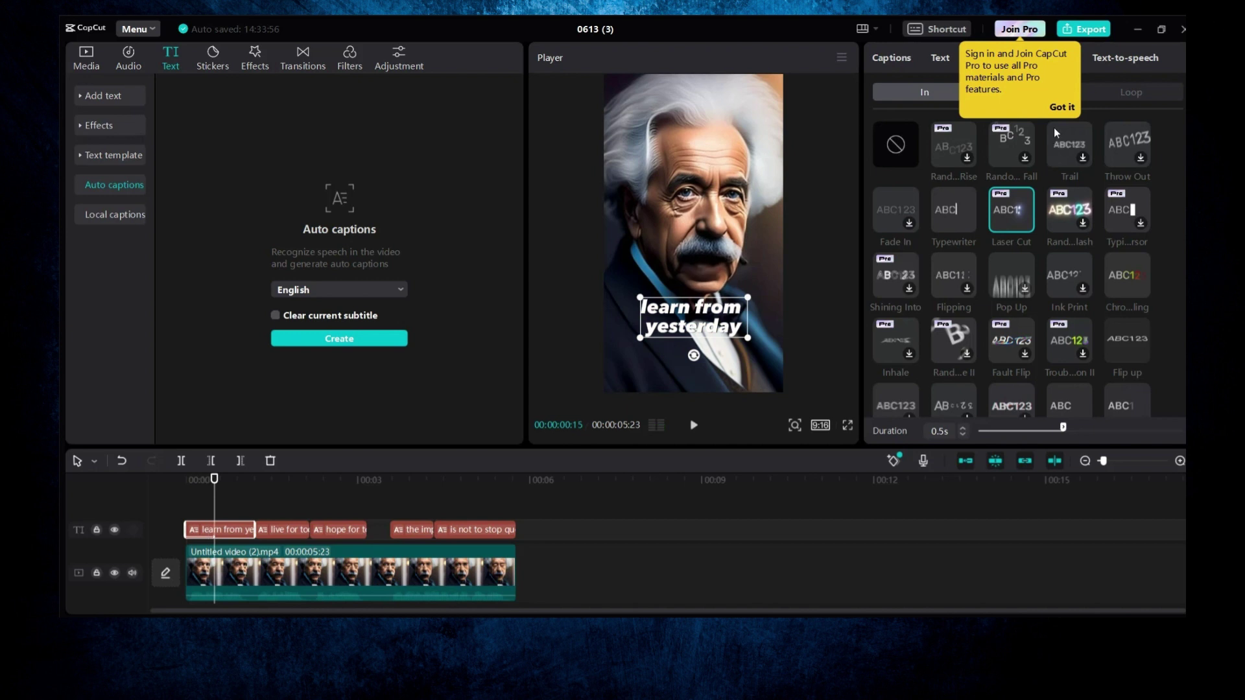
left_click(1059, 108)
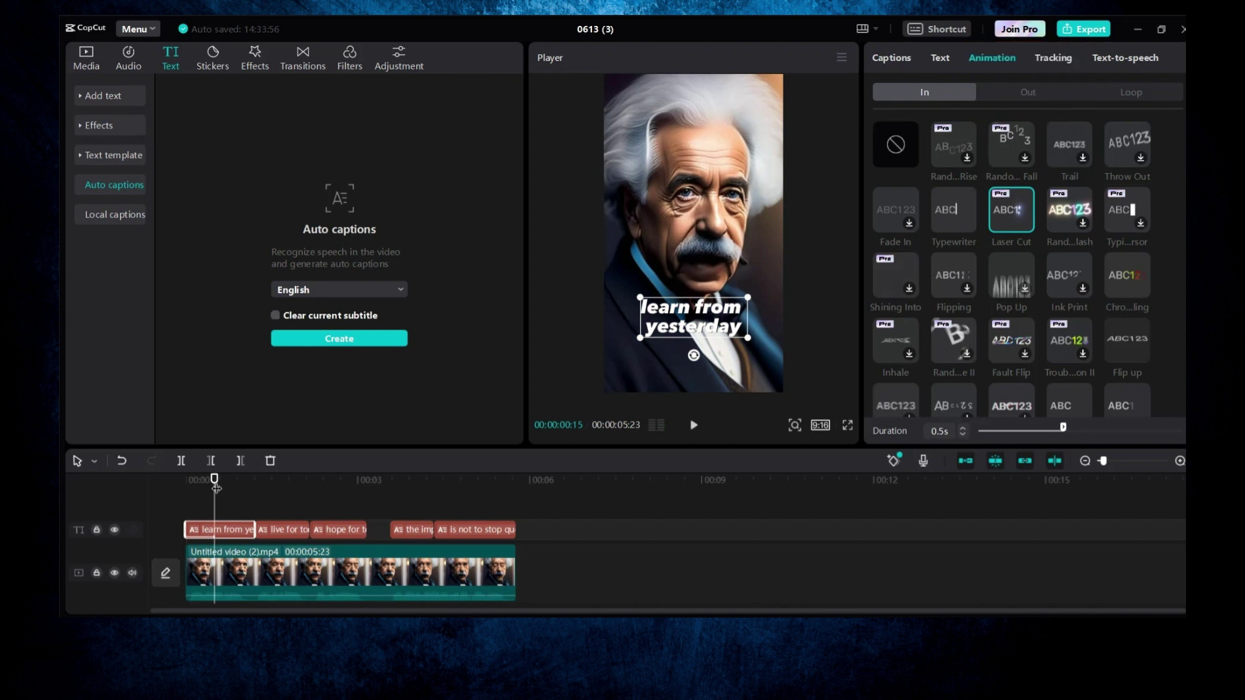
left_click_drag(216, 480, 130, 481)
key("space")
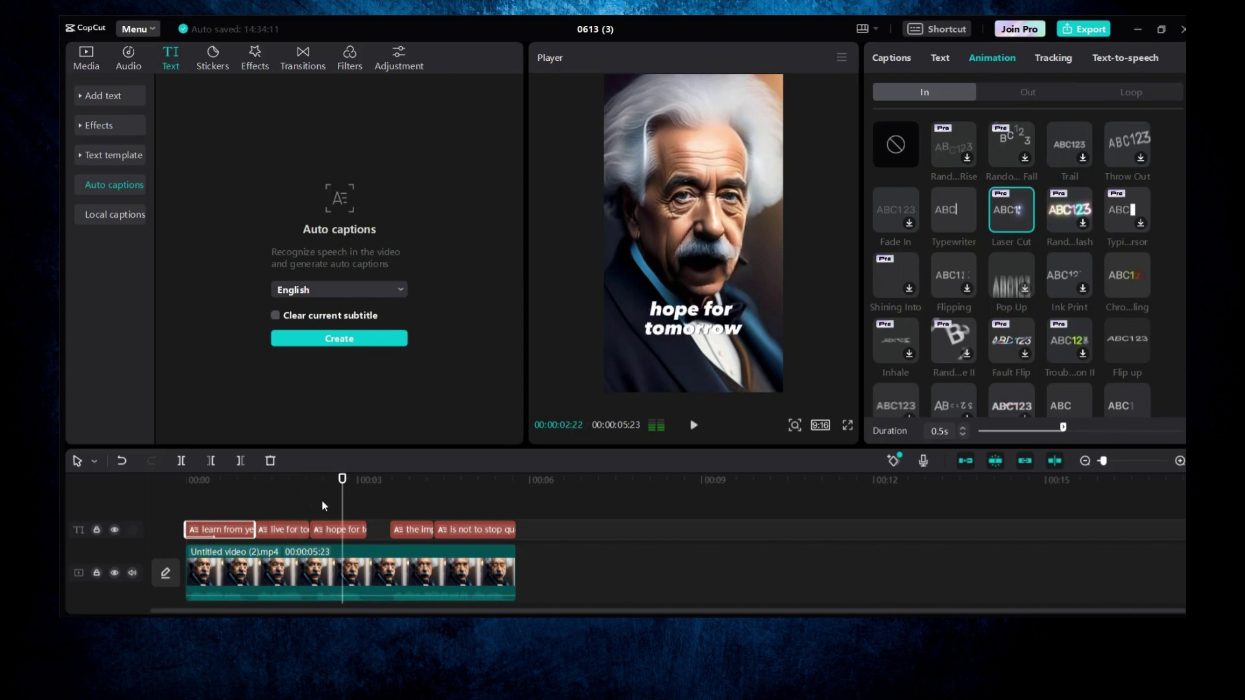
left_click(273, 510)
left_click(273, 510)
left_click(283, 530)
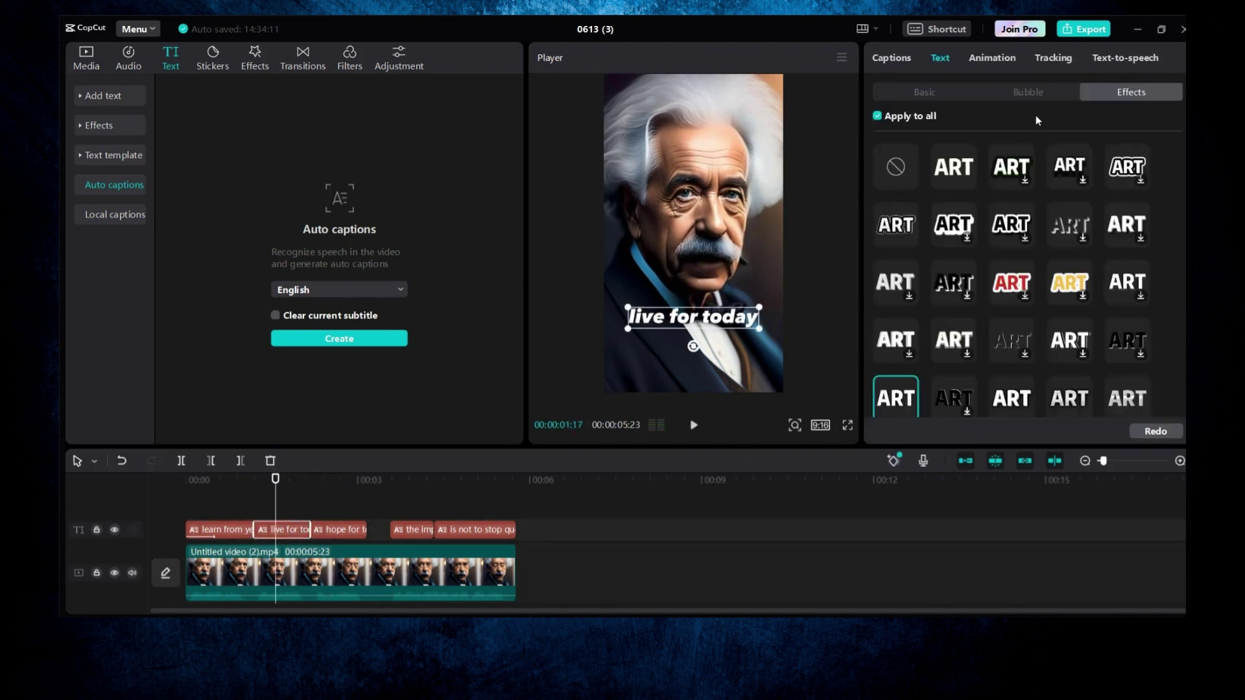
left_click(992, 58)
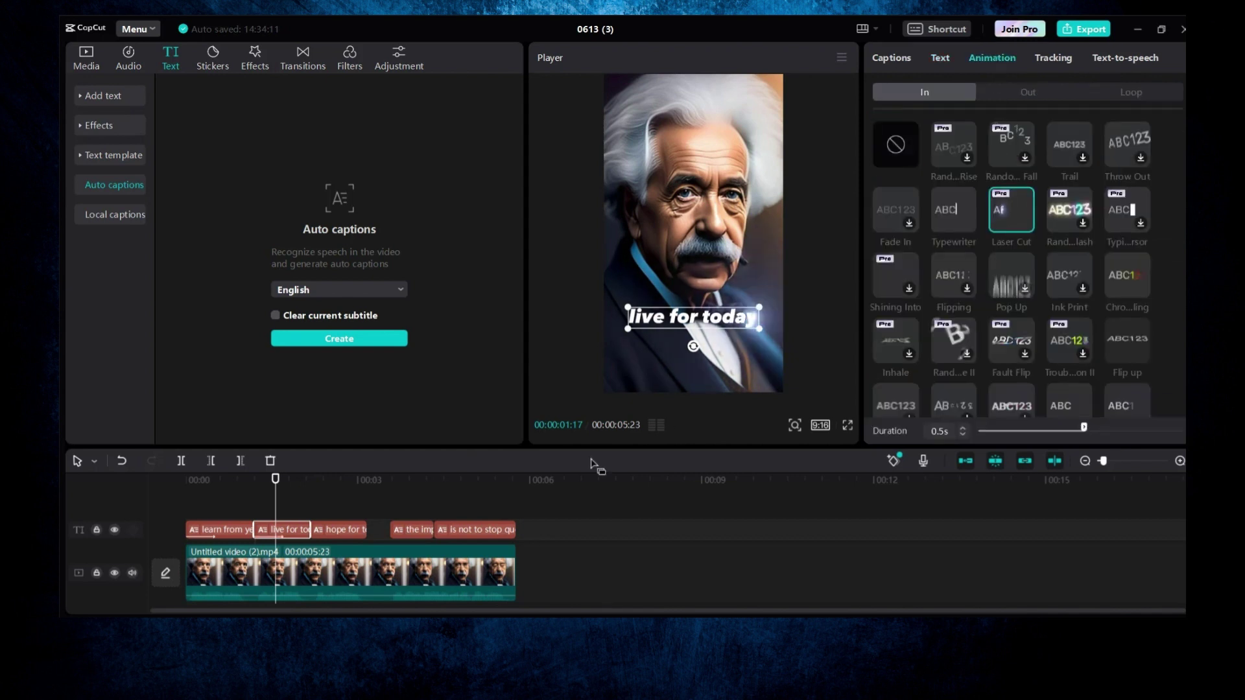
left_click(357, 531)
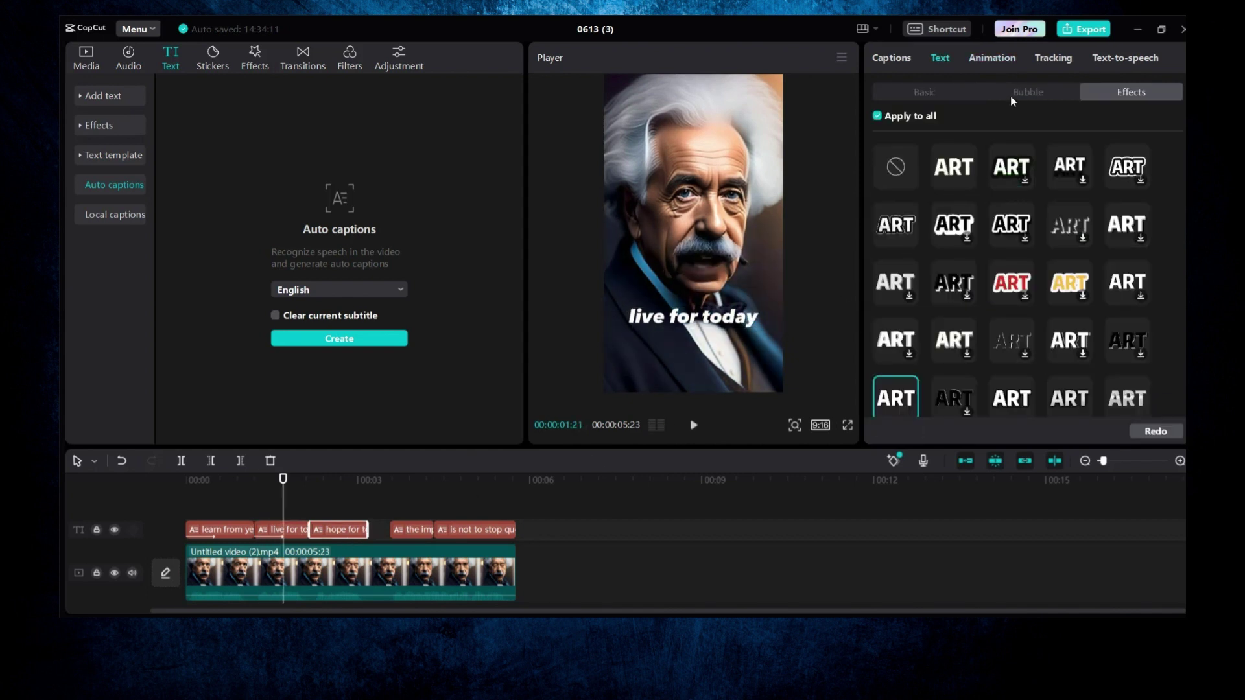
left_click(992, 58)
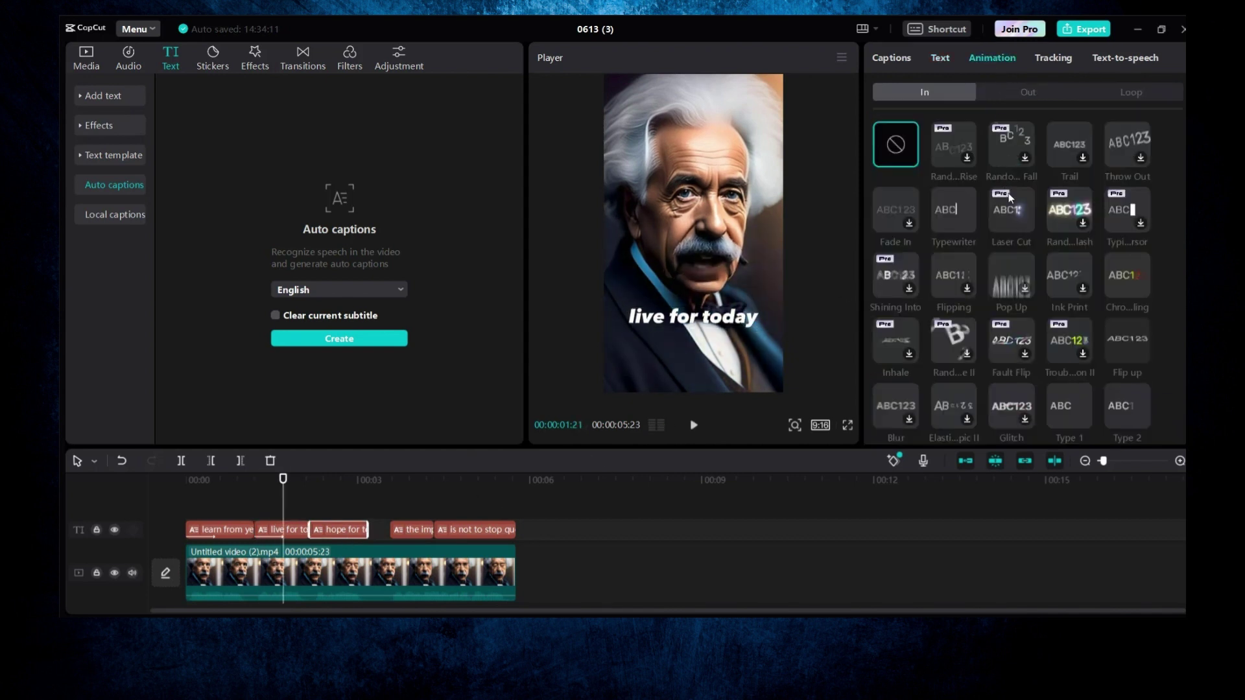
Step: Give 'the important thing' and 'is not to stop questioning' the Laser Cut entrance animation
left_click(422, 482)
left_click(421, 529)
left_click(992, 58)
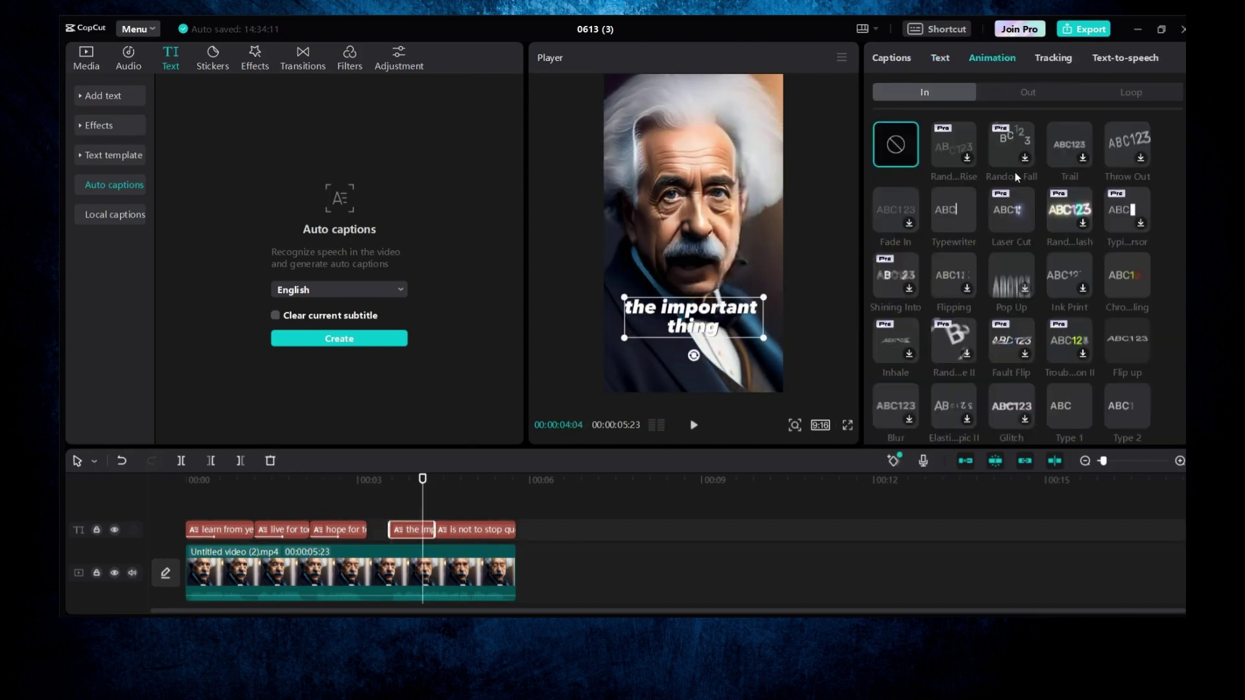
left_click(1011, 215)
left_click(473, 480)
left_click(477, 529)
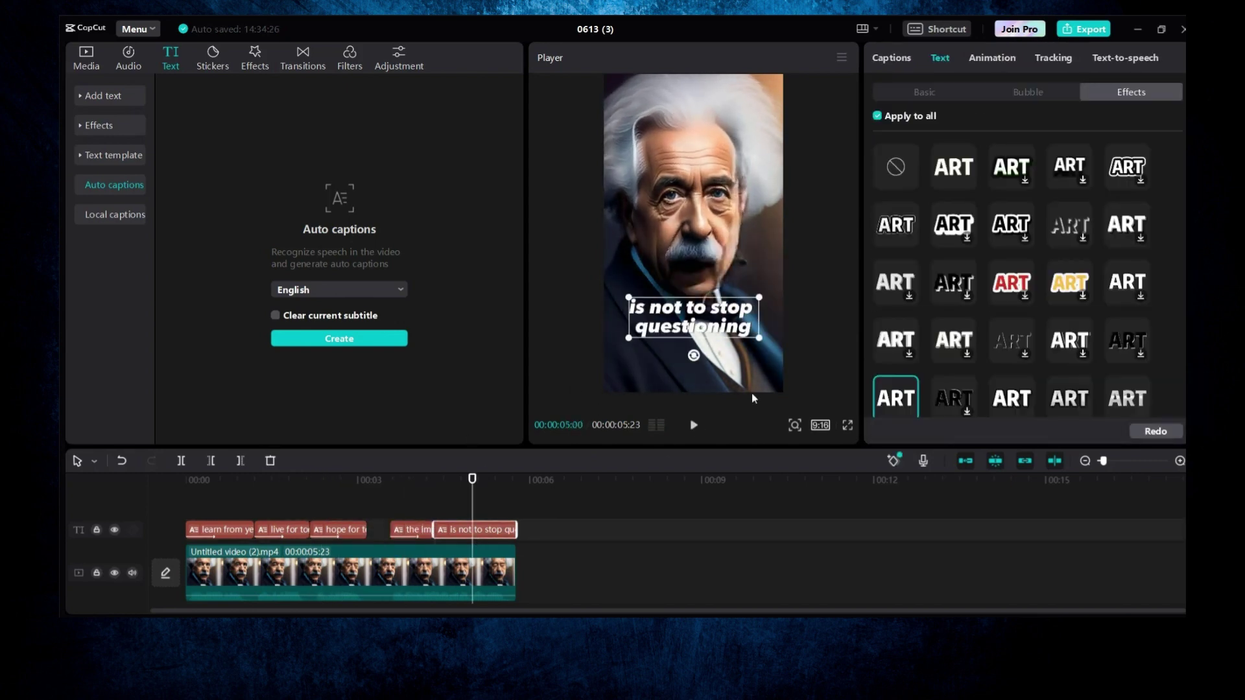
left_click(1005, 58)
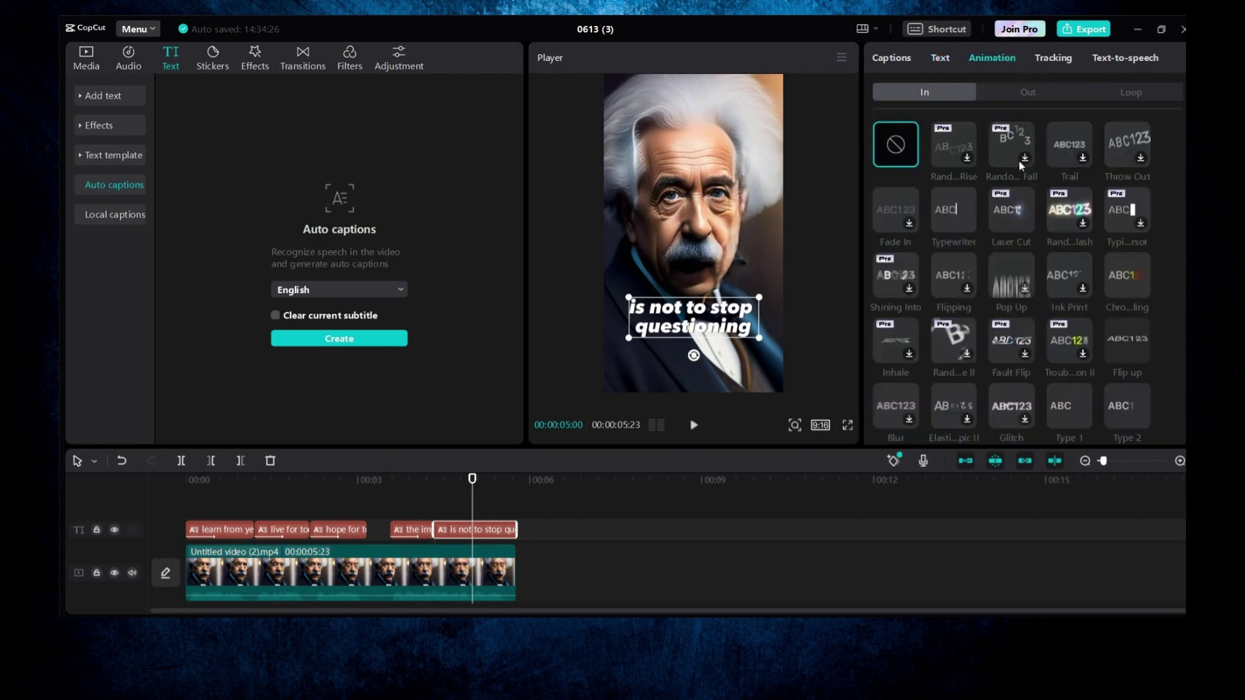
left_click(1006, 214)
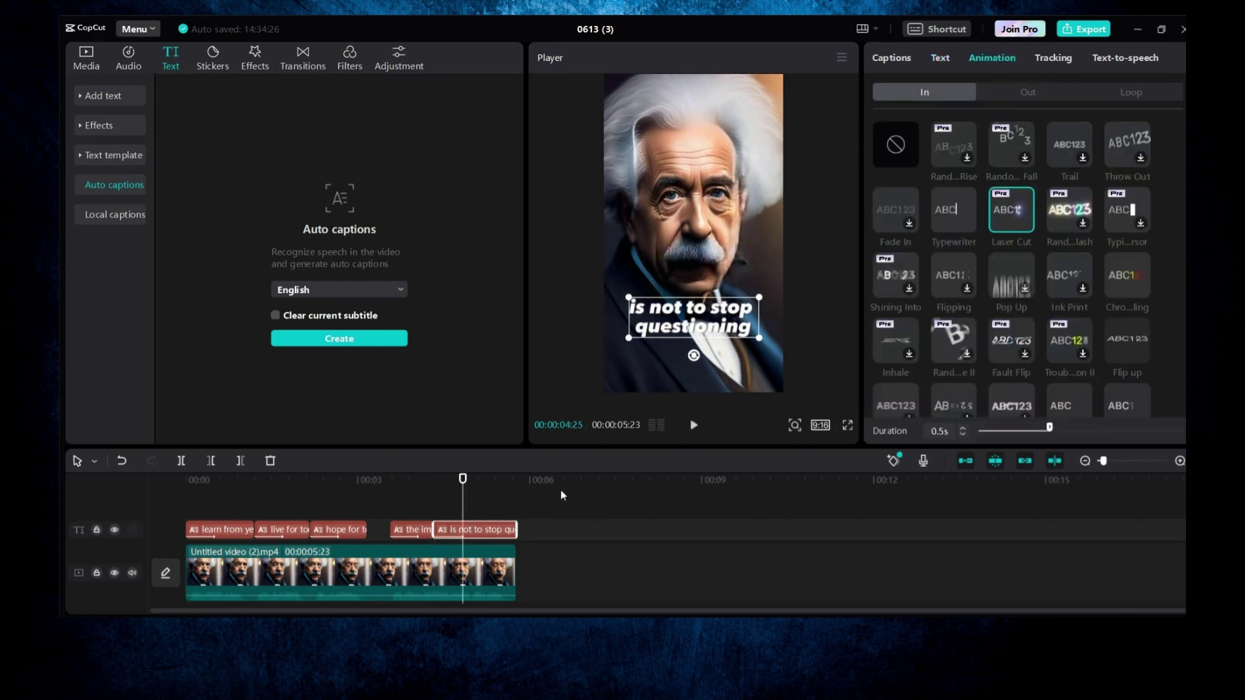
left_click_drag(460, 478, 161, 500)
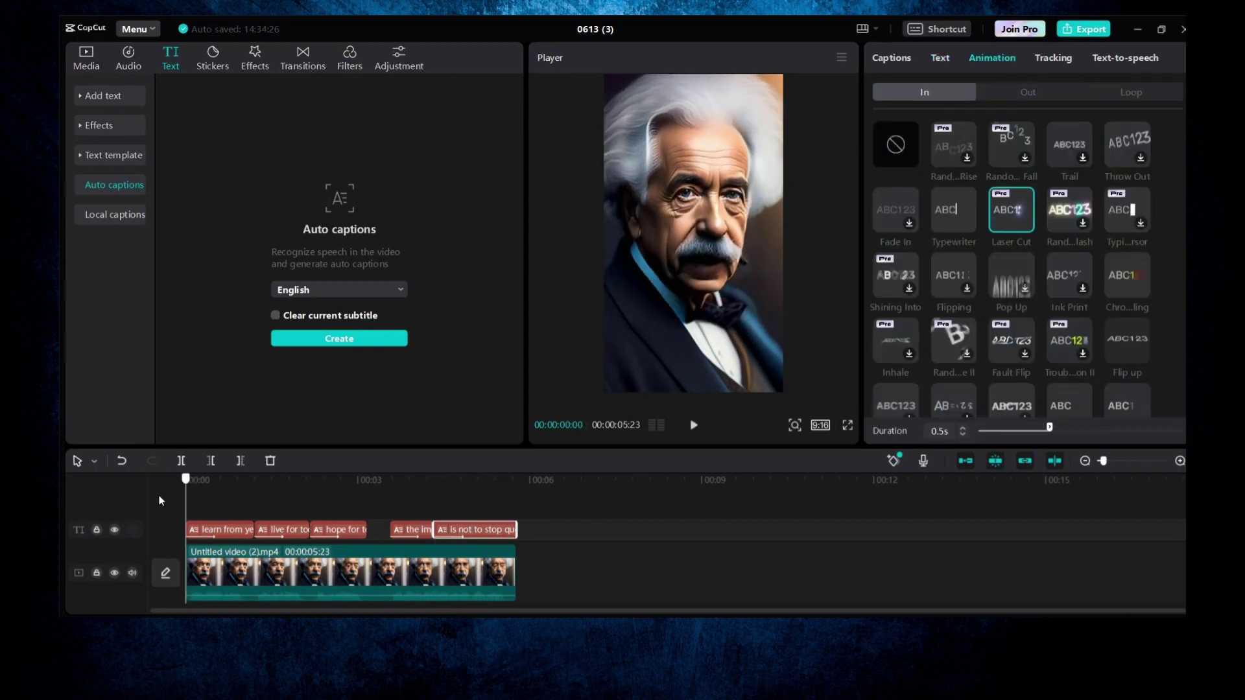
left_click(263, 551)
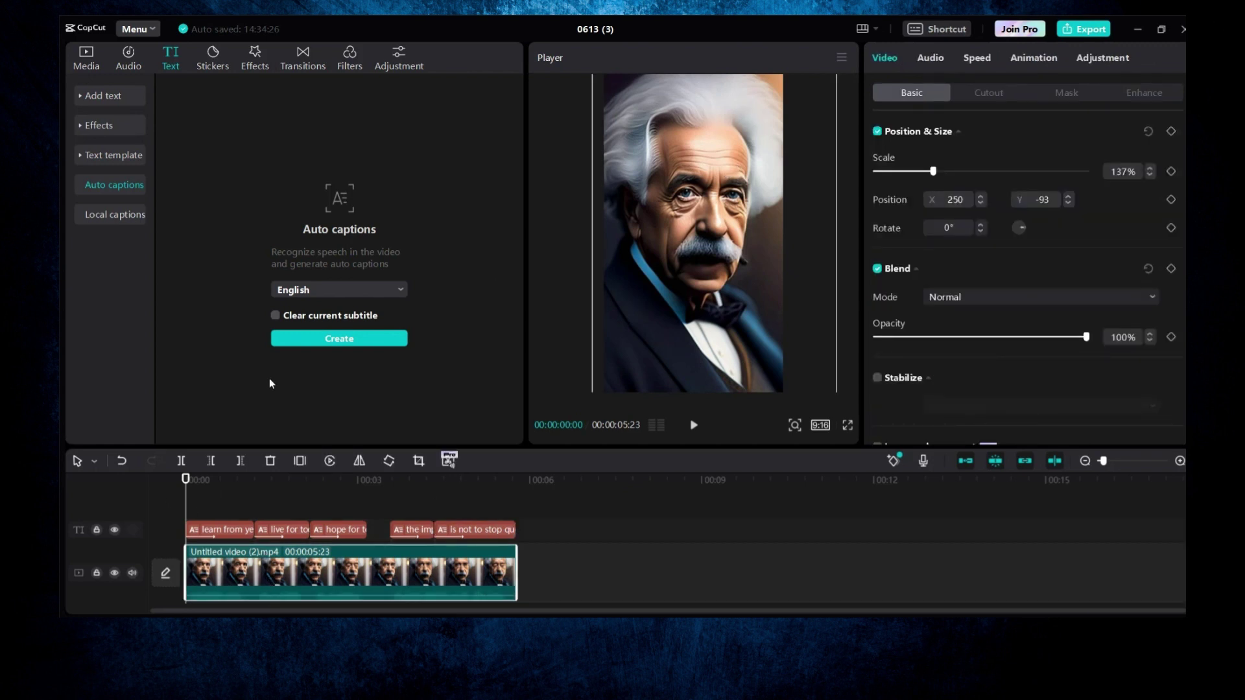
Step: Give the Einstein clip a 0.6s Side Slide entrance animation and show its Out presets
mouse_move(190, 501)
left_mouse_down()
mouse_move(501, 492)
mouse_move(183, 500)
left_mouse_up()
key("ctrl+t")
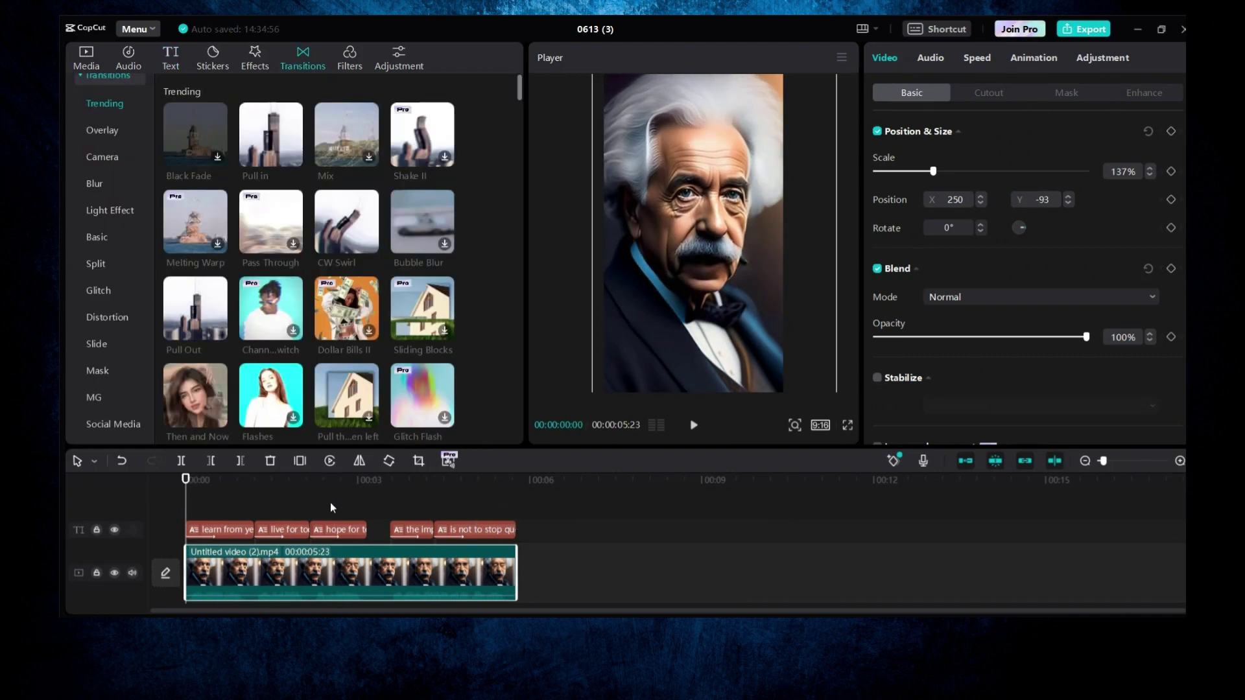
left_click(1019, 60)
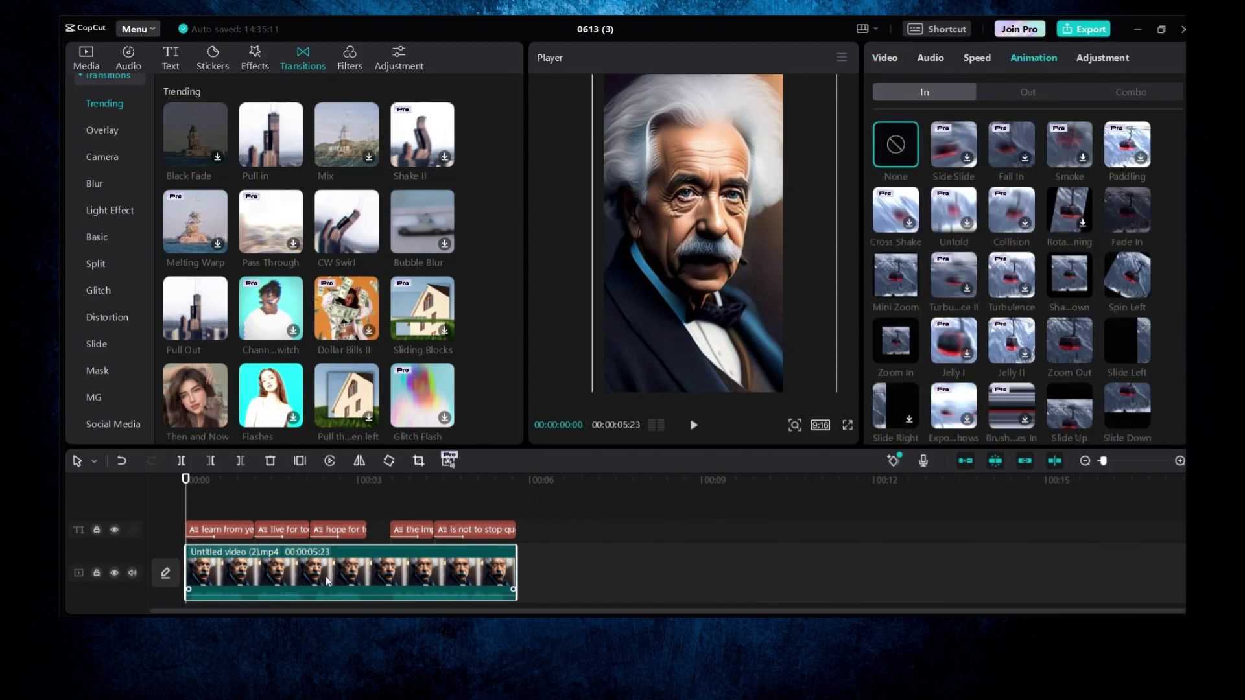
left_click(945, 142)
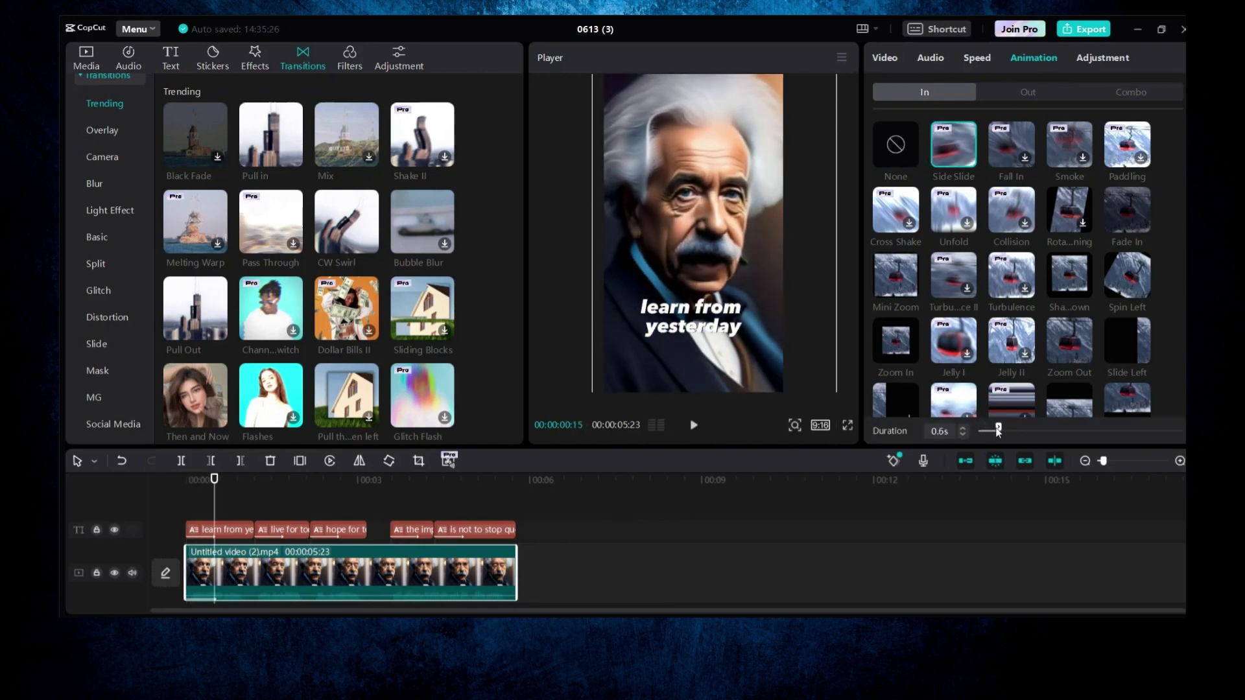
left_click_drag(1002, 431, 999, 429)
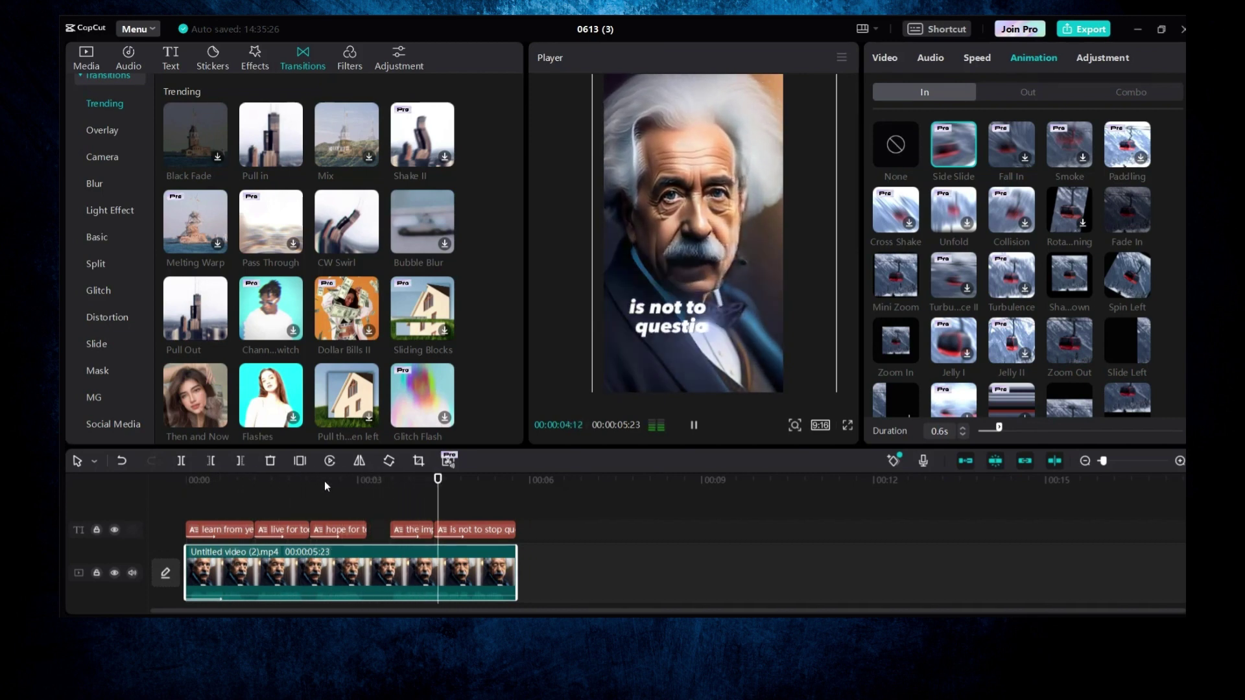
key("space")
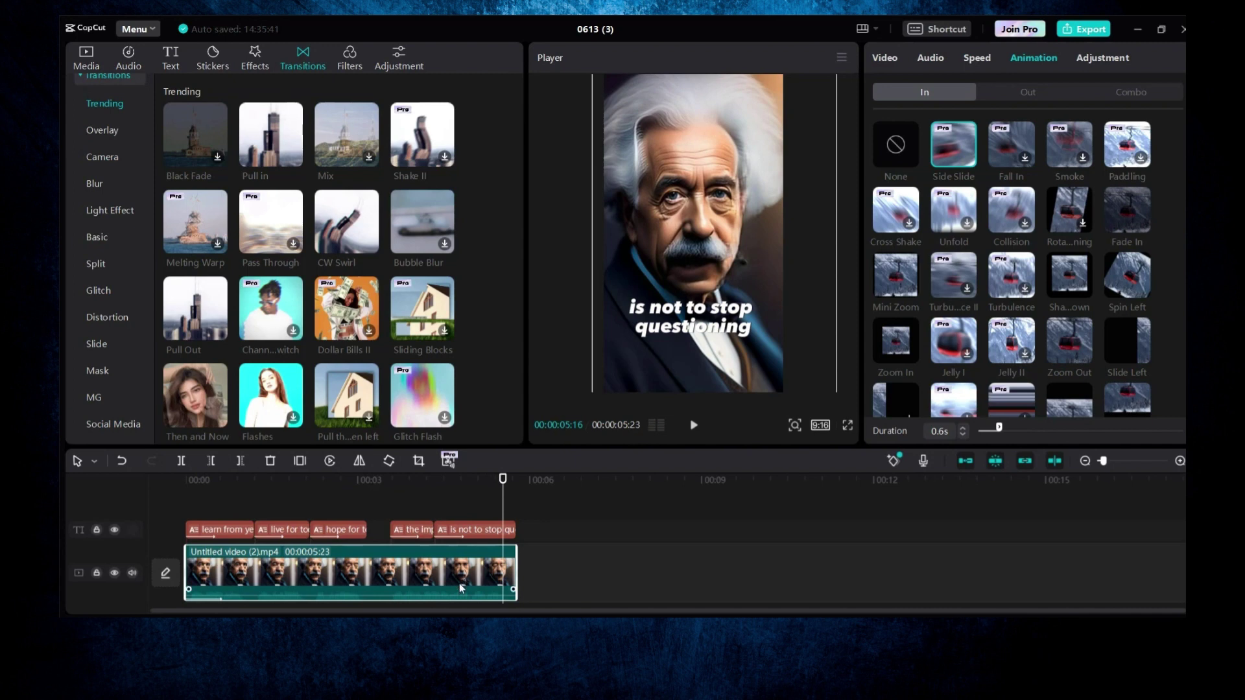
mouse_move(503, 484)
left_mouse_down()
mouse_move(481, 483)
mouse_move(498, 483)
left_mouse_up()
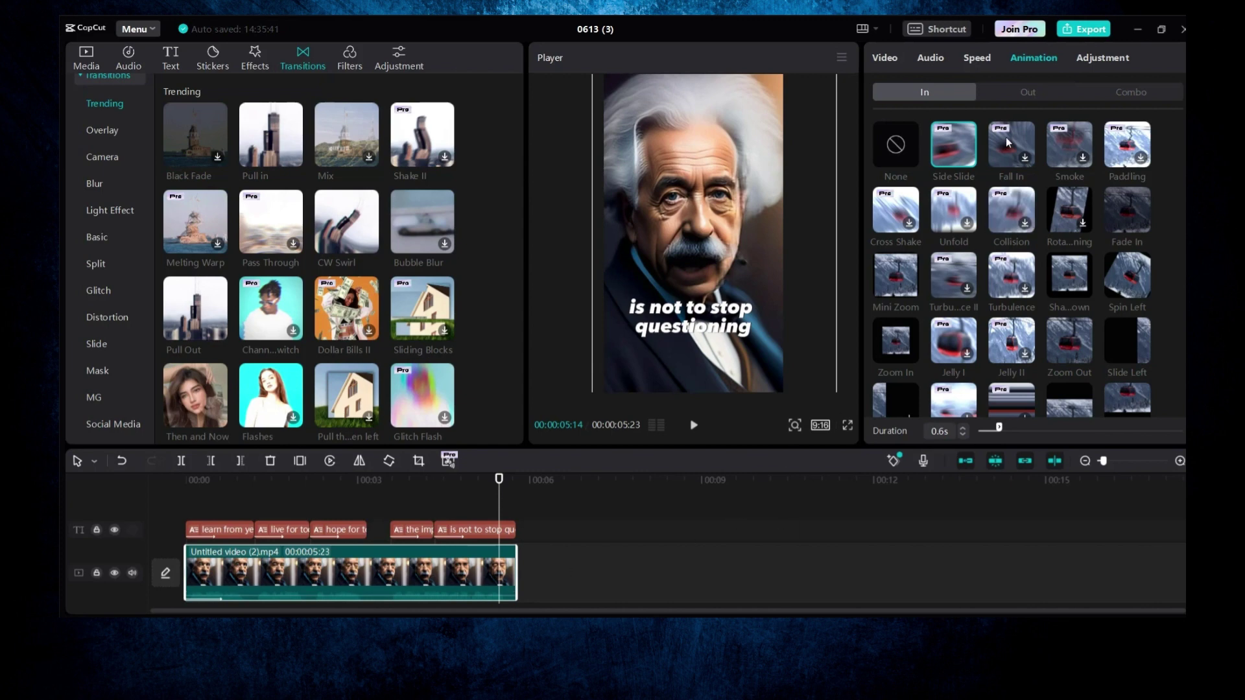
left_click(1026, 95)
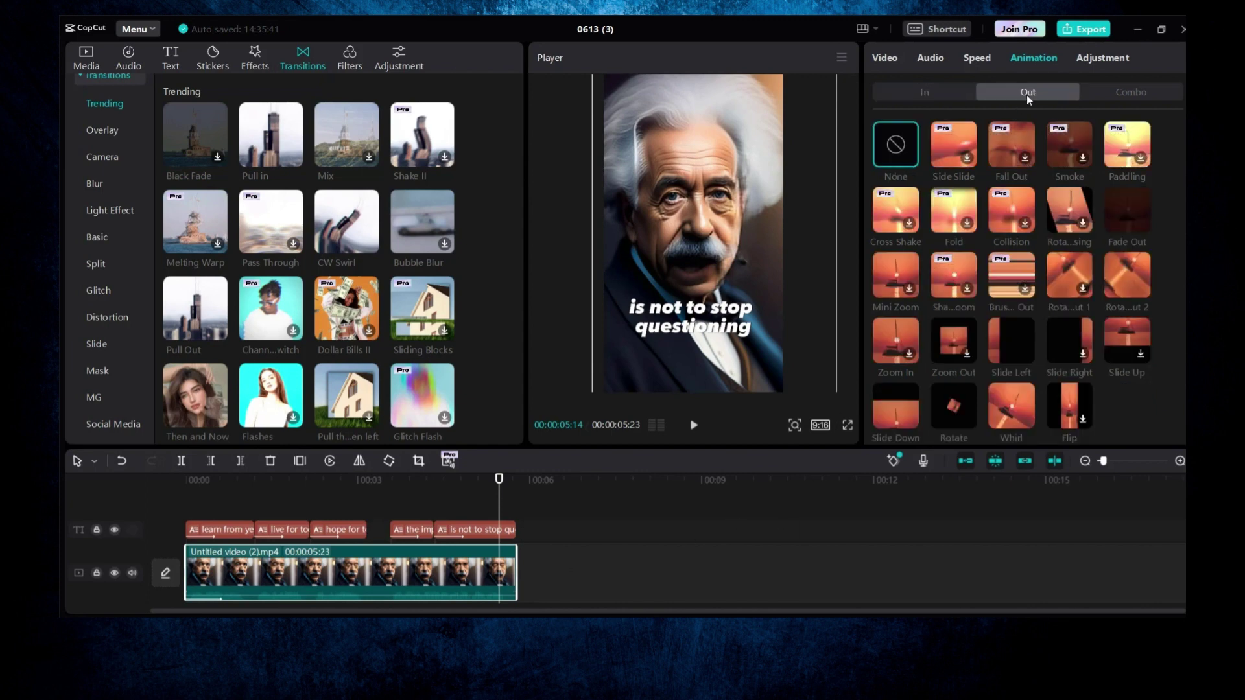
Step: Give the Einstein clip a Side Slide exit animation and preview the video full screen from the start
left_click(948, 143)
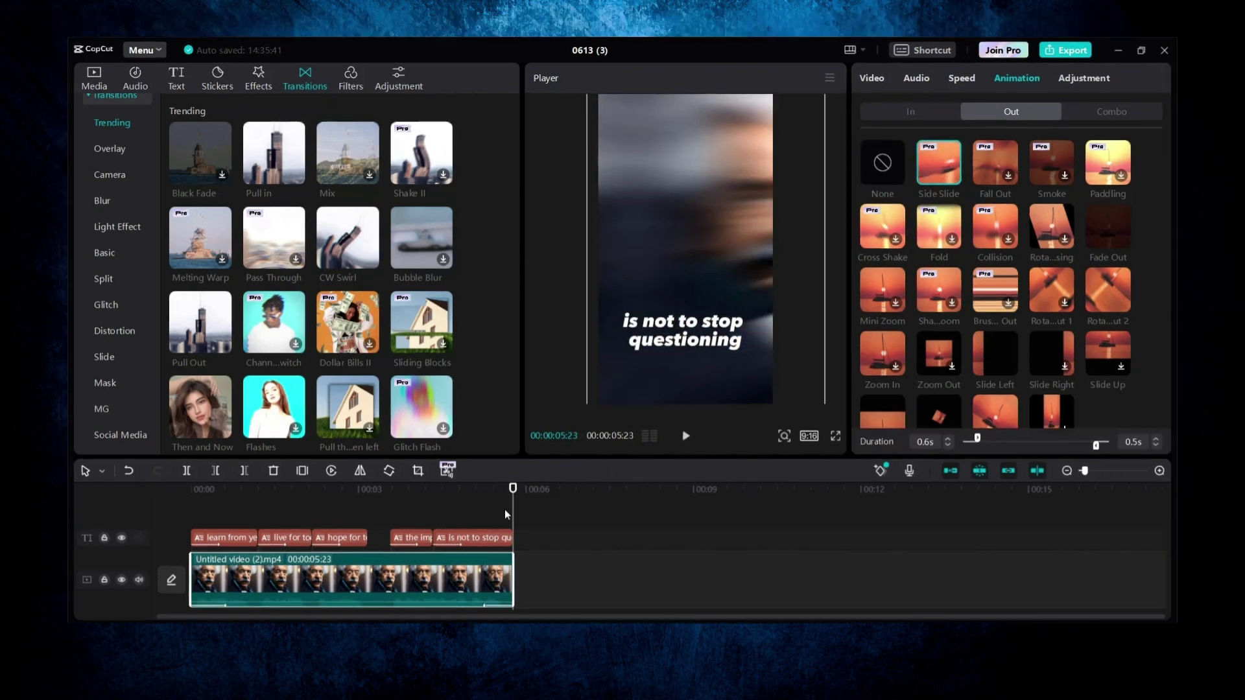
left_click_drag(516, 479, 186, 480)
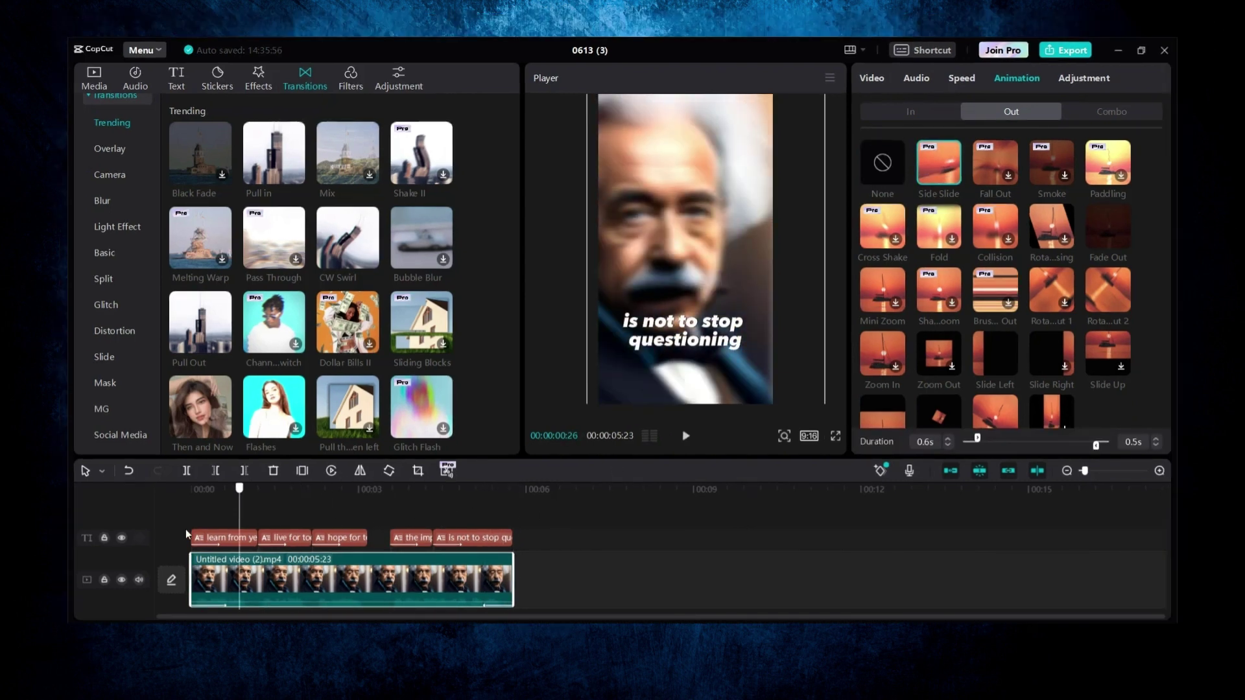
left_click(835, 436)
key("space")
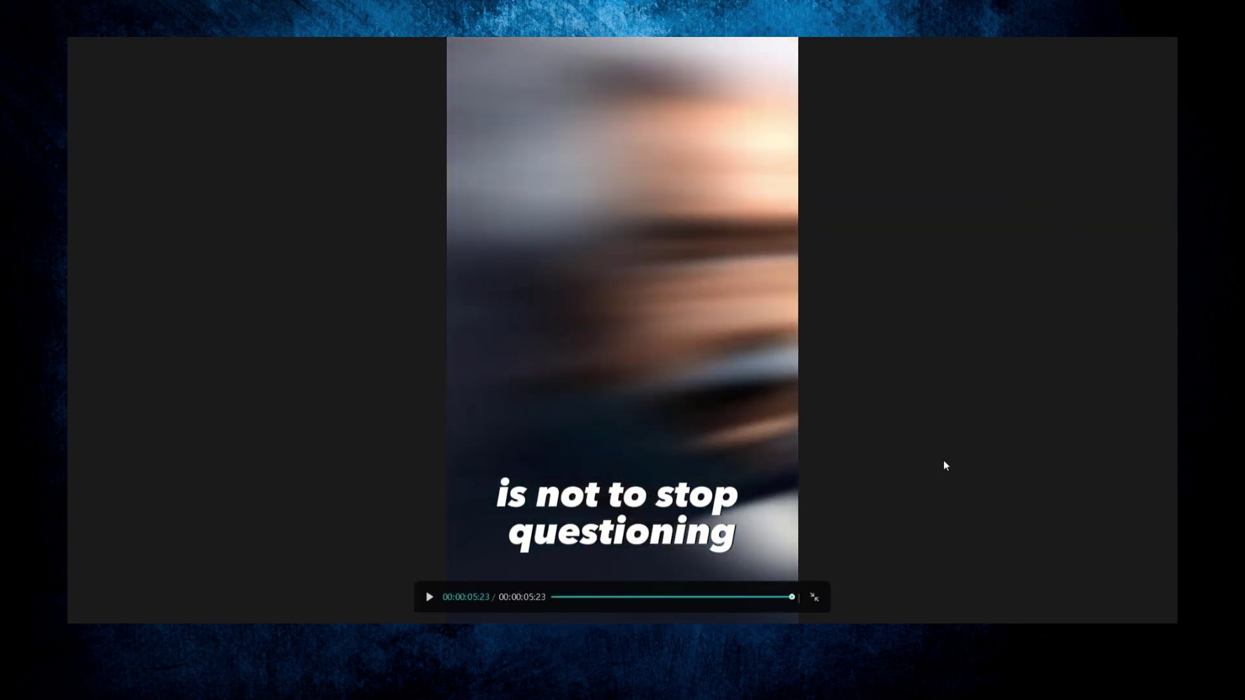
left_click(814, 597)
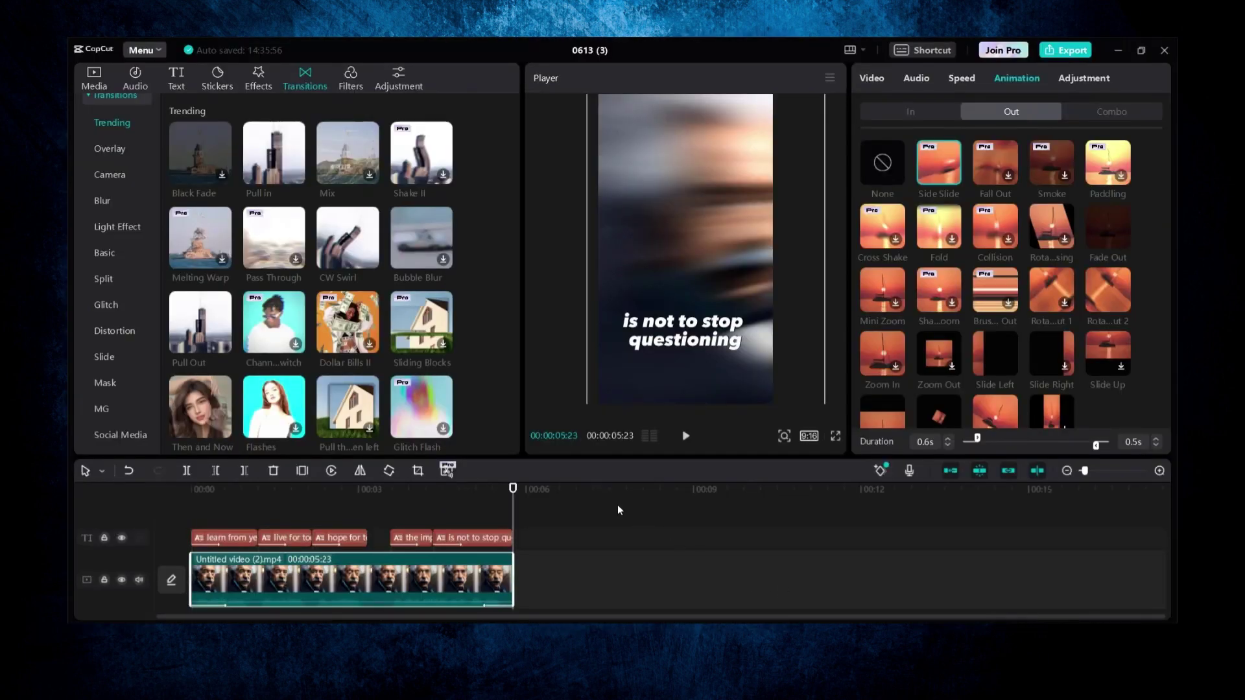
left_click(237, 509)
left_click_drag(209, 520, 166, 533)
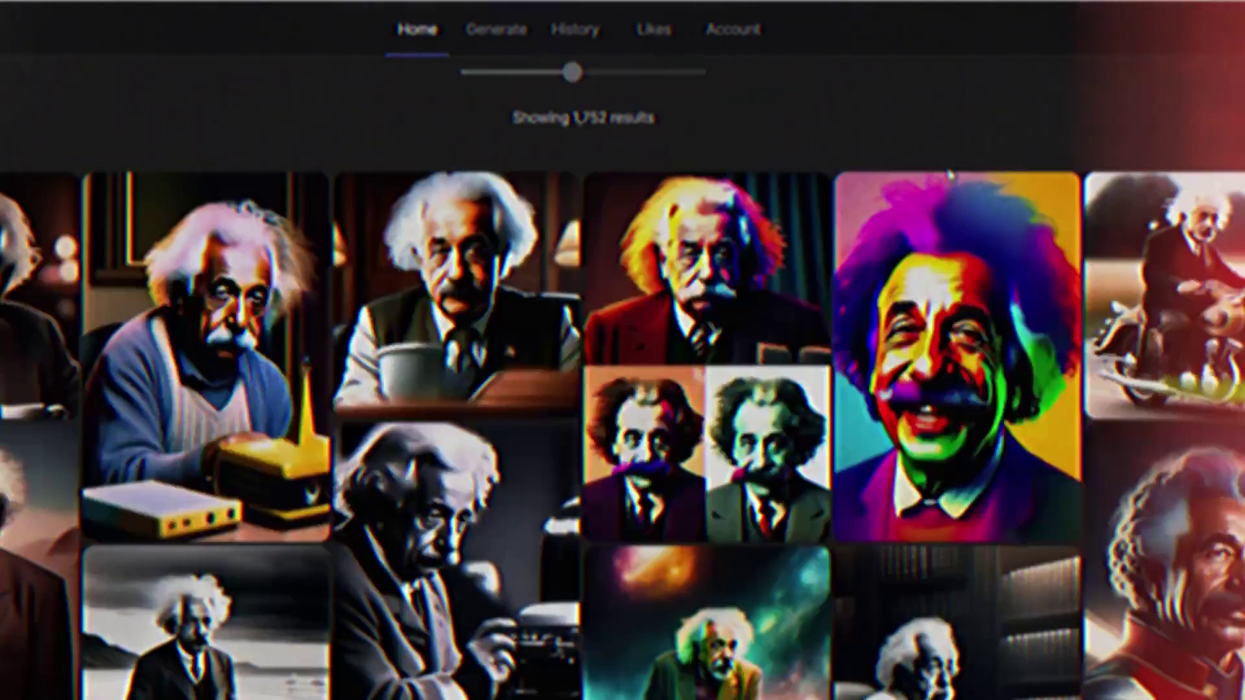
Step: Show the aspect ratio choices for the canvas, with Original still selected
scroll(848, 223, "up", 6)
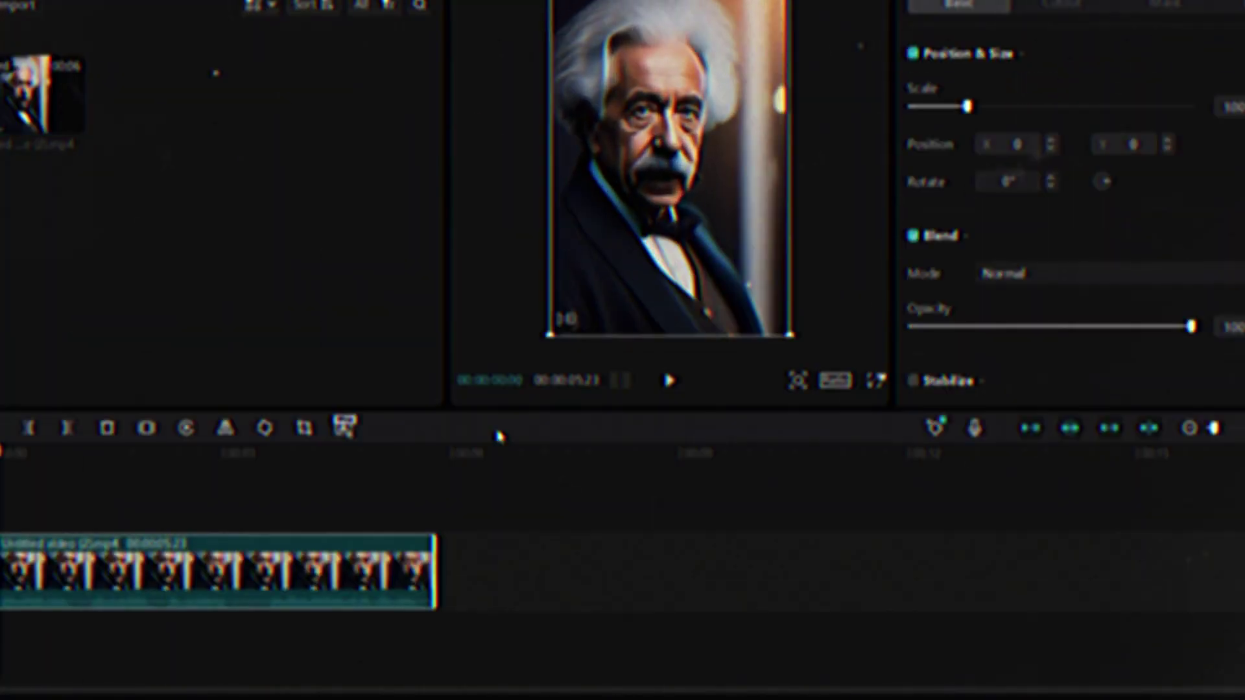
left_click(836, 380)
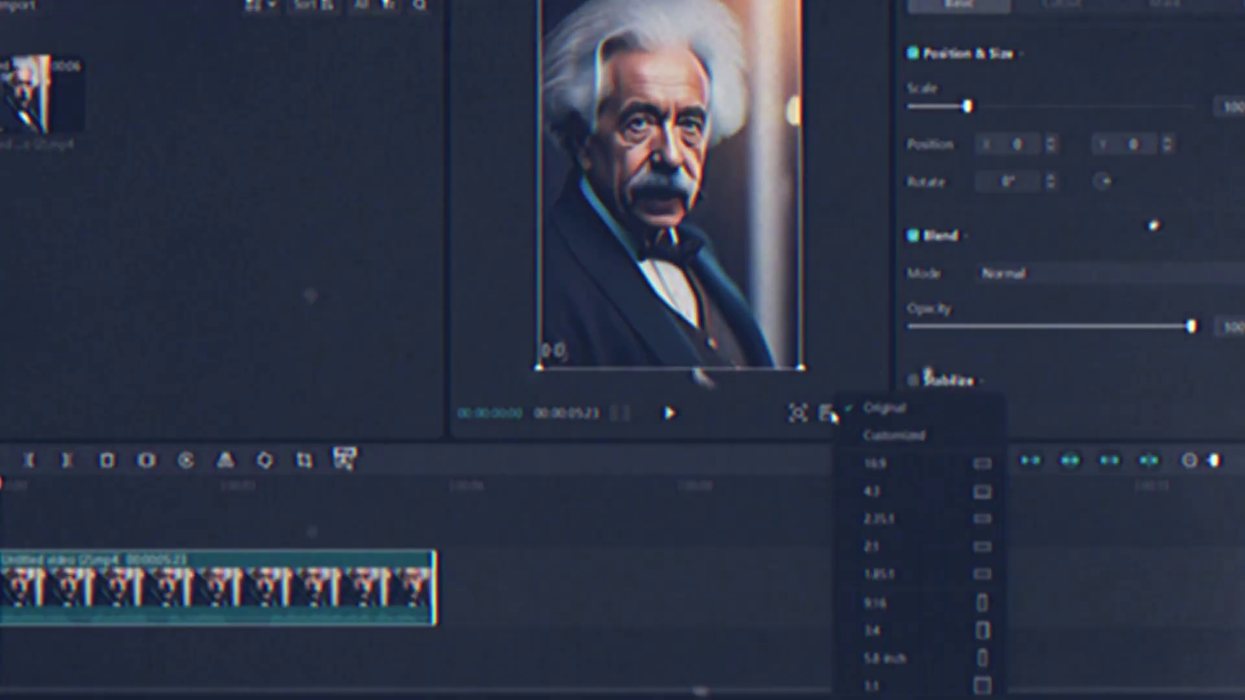